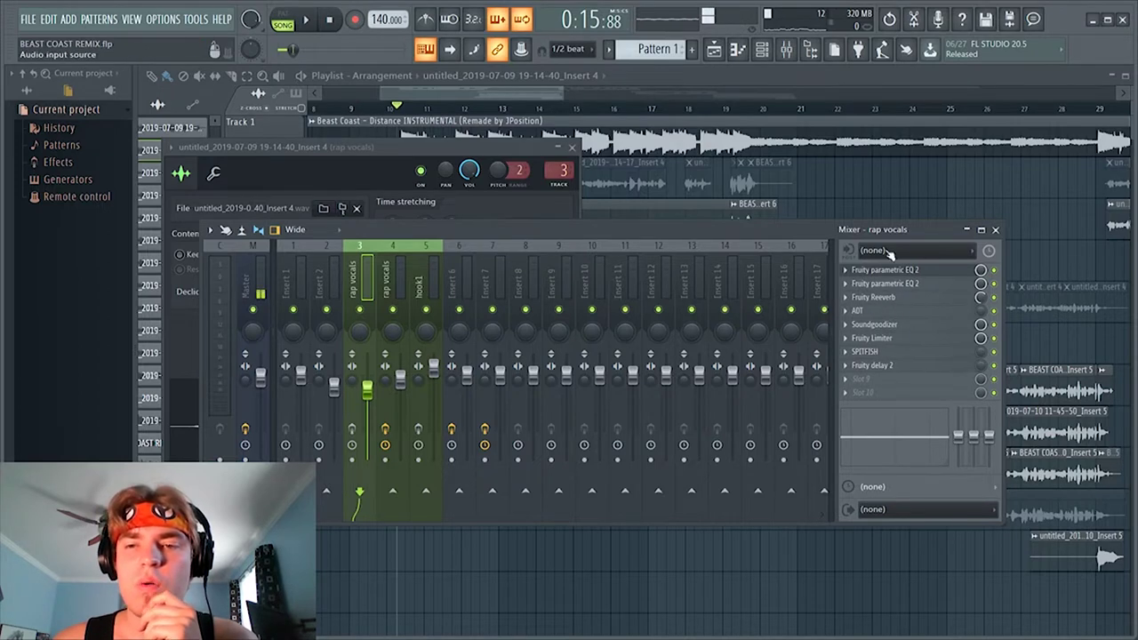
# Inspect the first Fruity parametric EQ 2 on the rap vocals track and audition the vocals with the track's effects bypassed
pyautogui.click(909, 272)
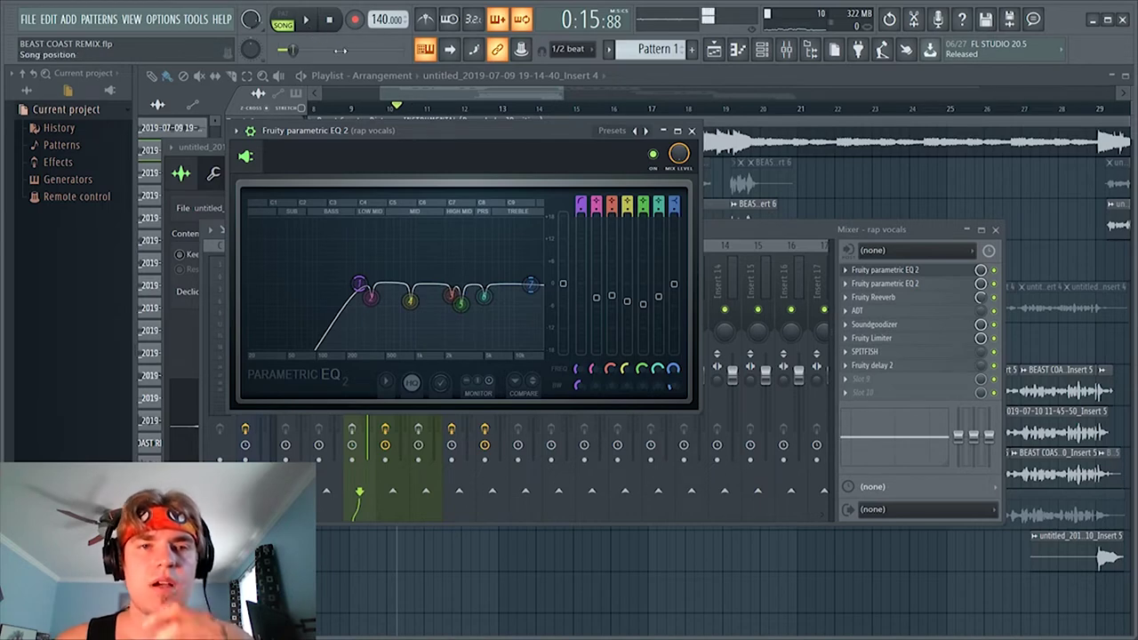
pyautogui.click(475, 96)
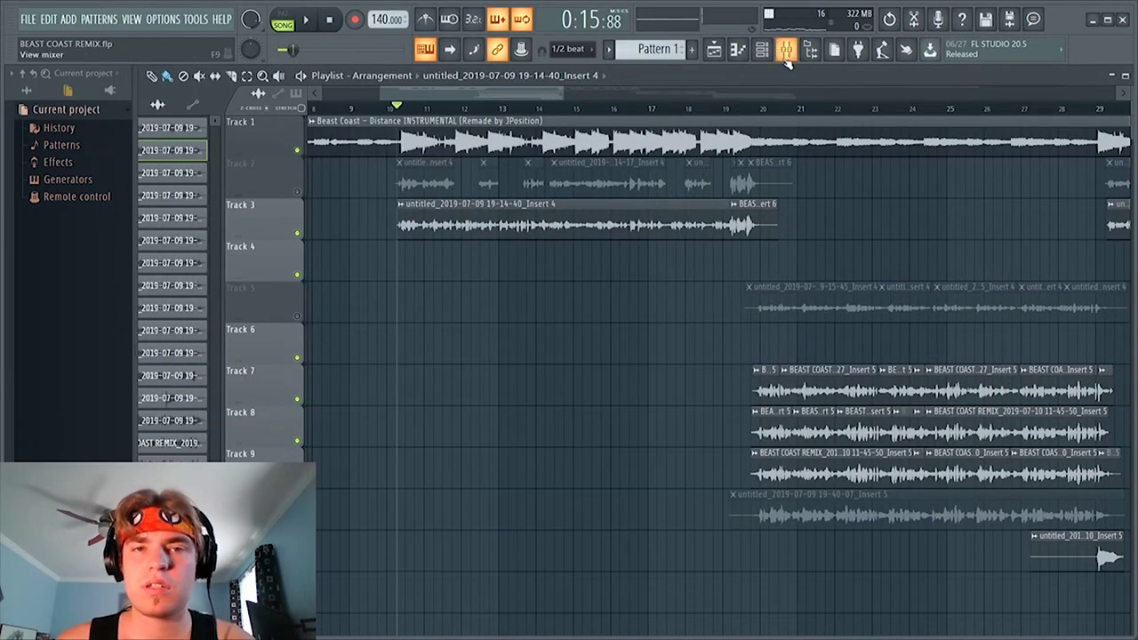
pyautogui.press('space')
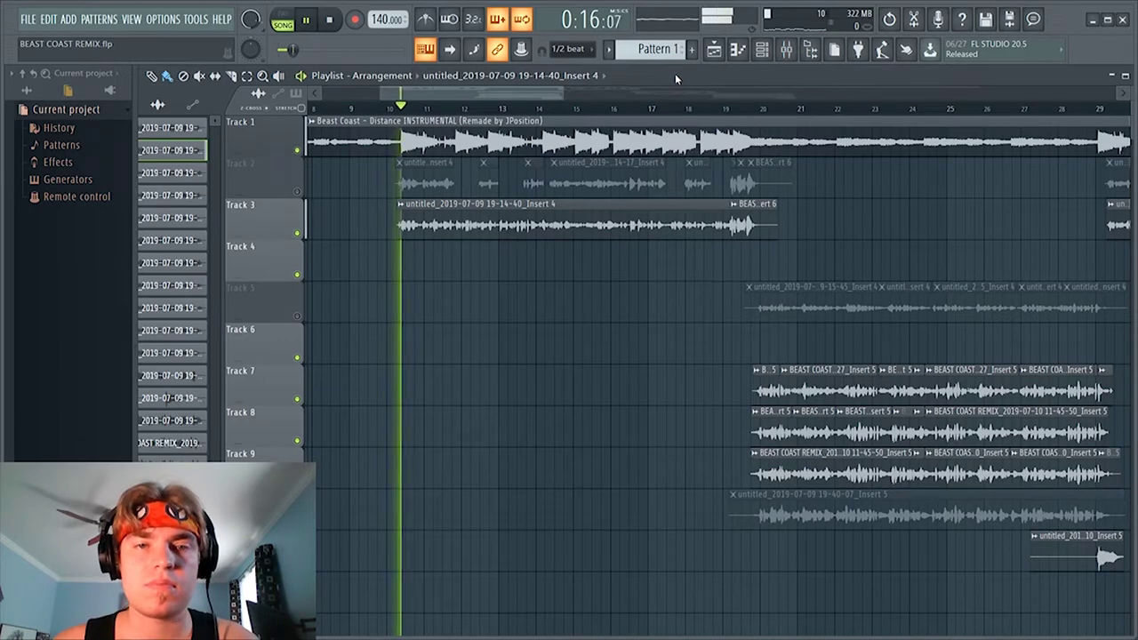
pyautogui.press('space')
pyautogui.click(786, 51)
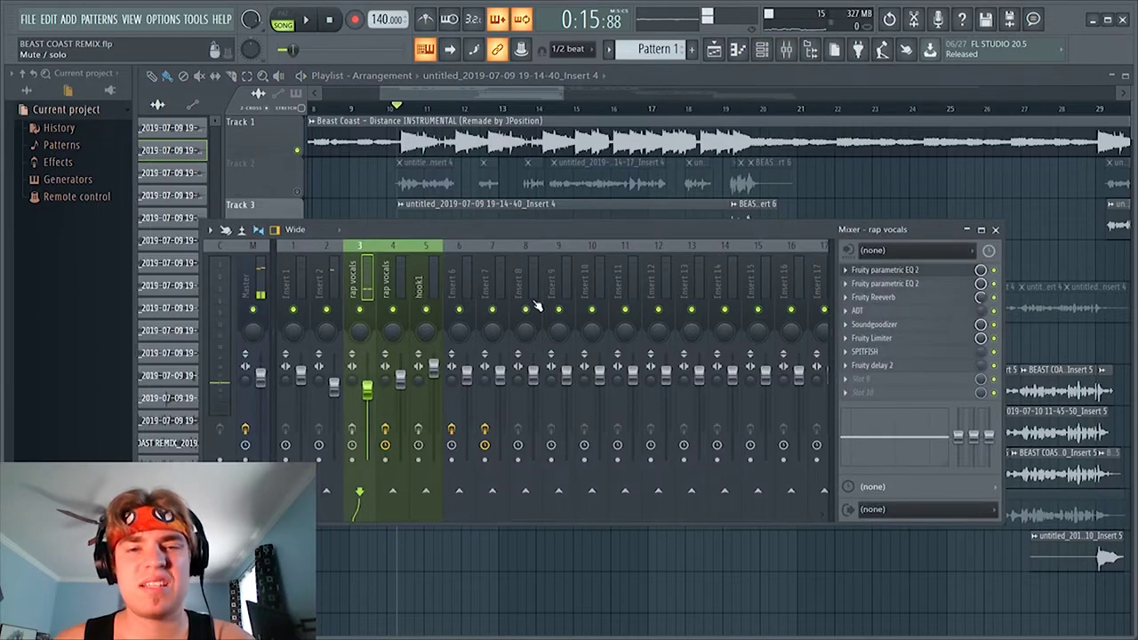
# Enable the rap vocals track's effects, open the first Fruity parametric EQ 2 and audition the vocals through it
pyautogui.click(352, 430)
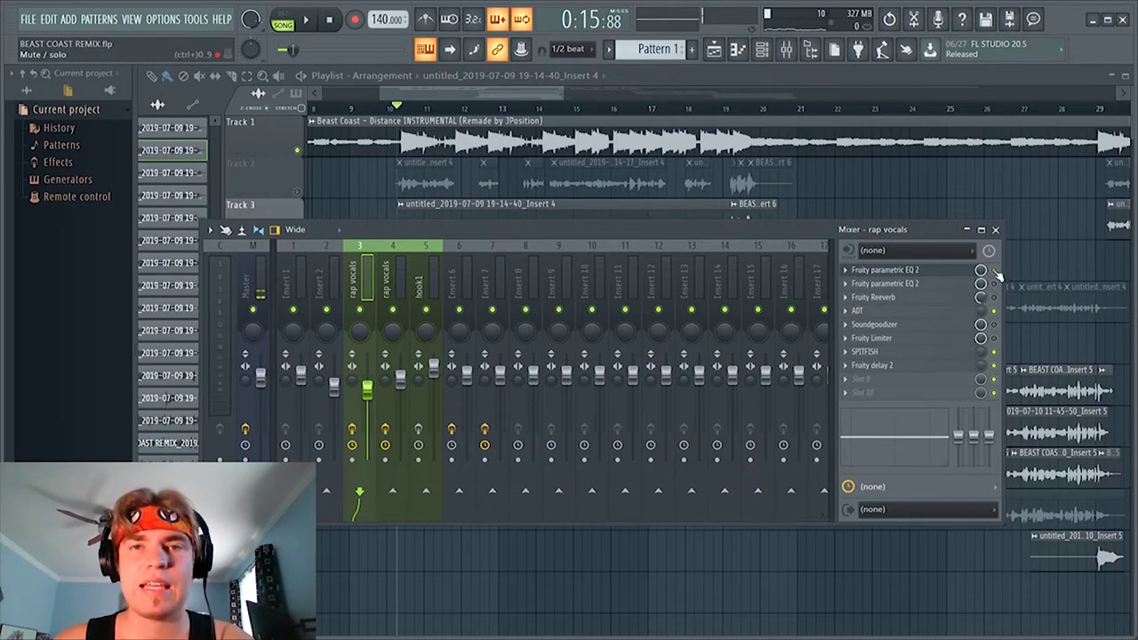
pyautogui.click(938, 270)
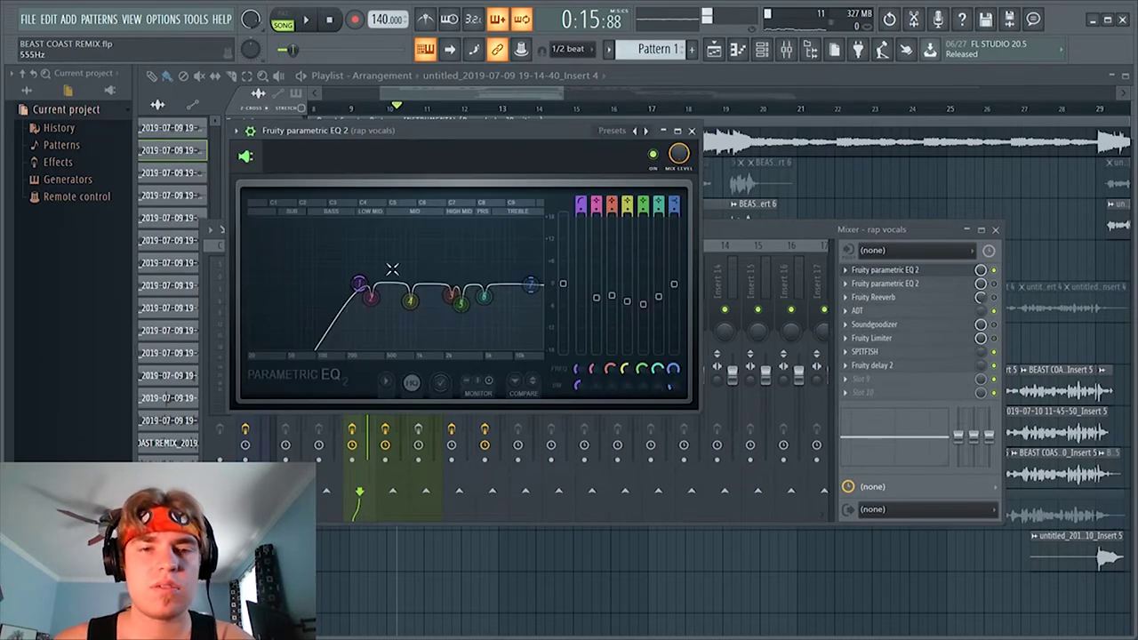
pyautogui.press('space')
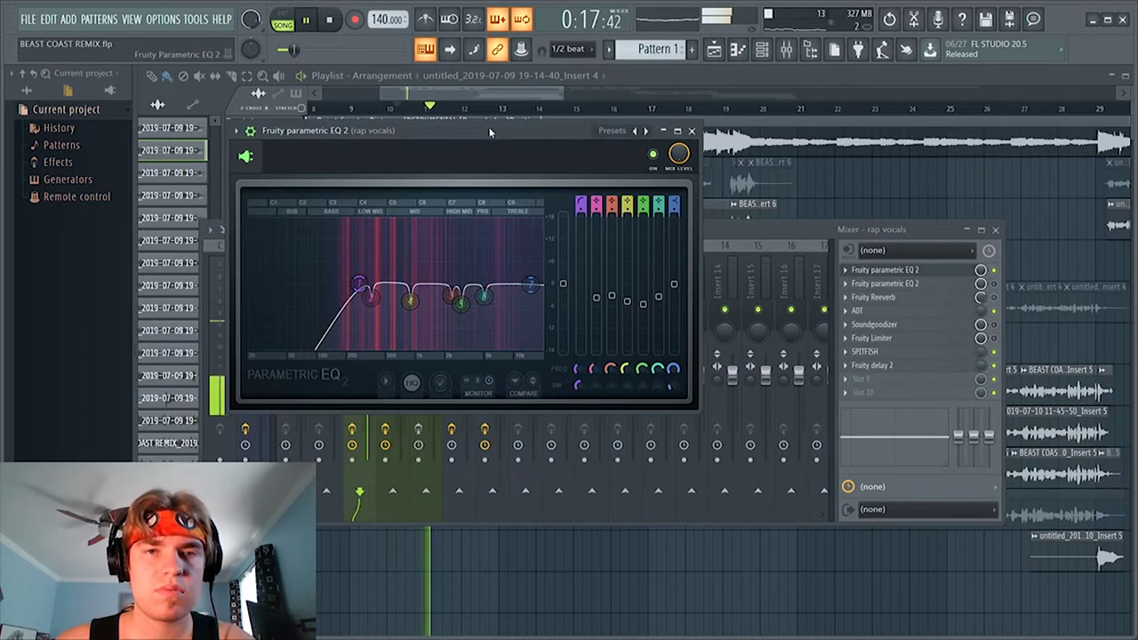
pyautogui.moveTo(479, 130); pyautogui.dragTo(556, 132)
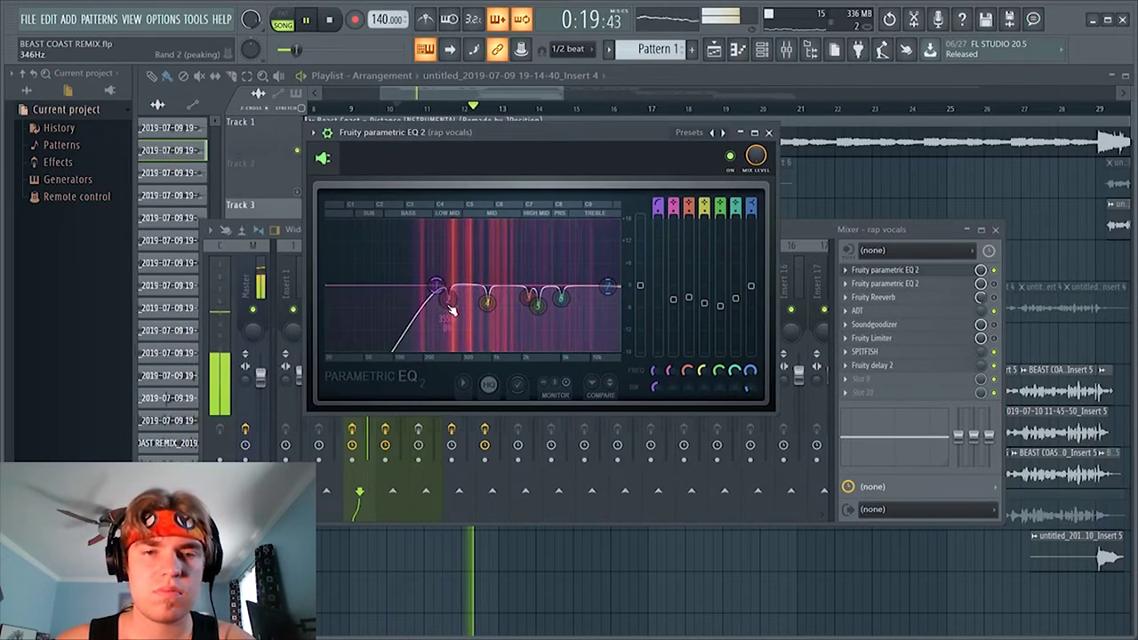
pyautogui.press('space')
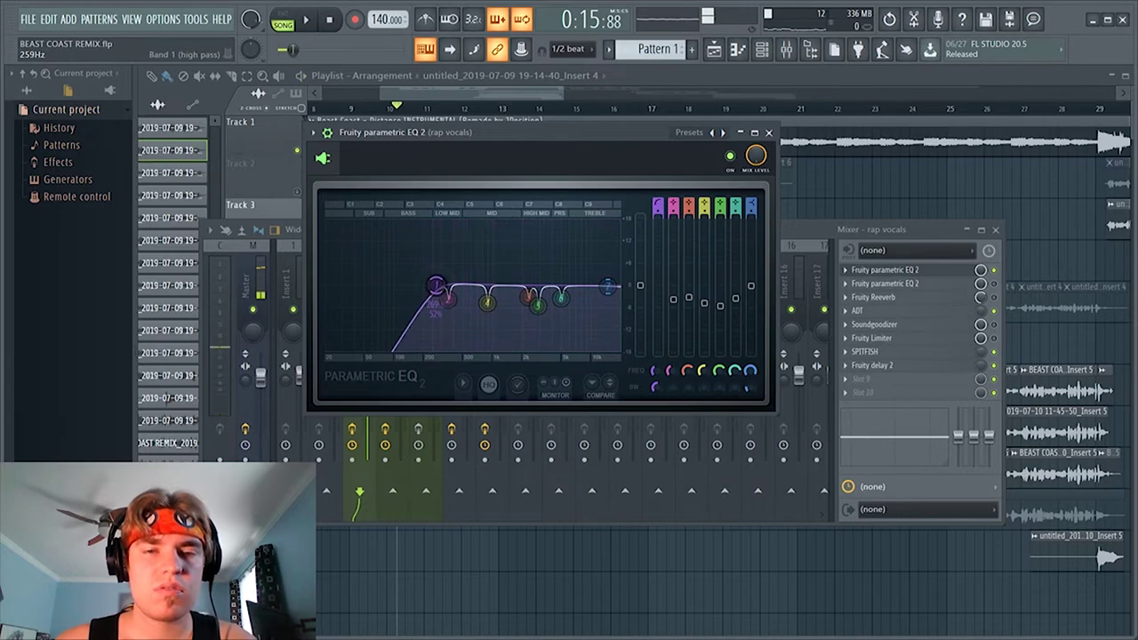
# Lower the Band 1 high-pass cutoff to about 92 Hz and audition the vocals
pyautogui.moveTo(435, 285); pyautogui.dragTo(381, 285)
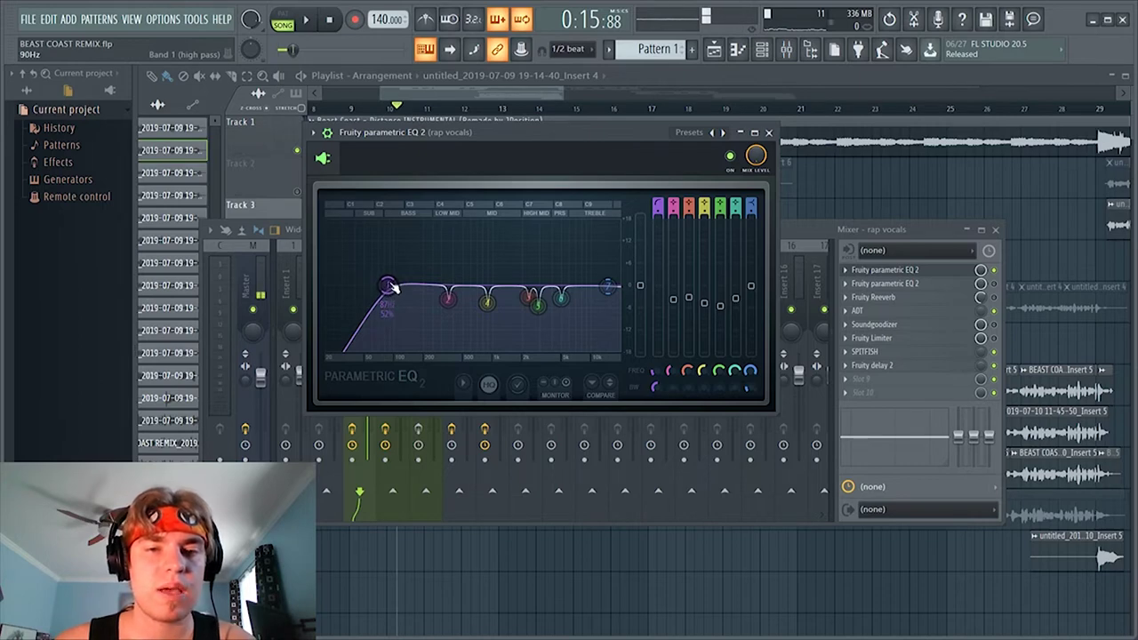
pyautogui.press('space')
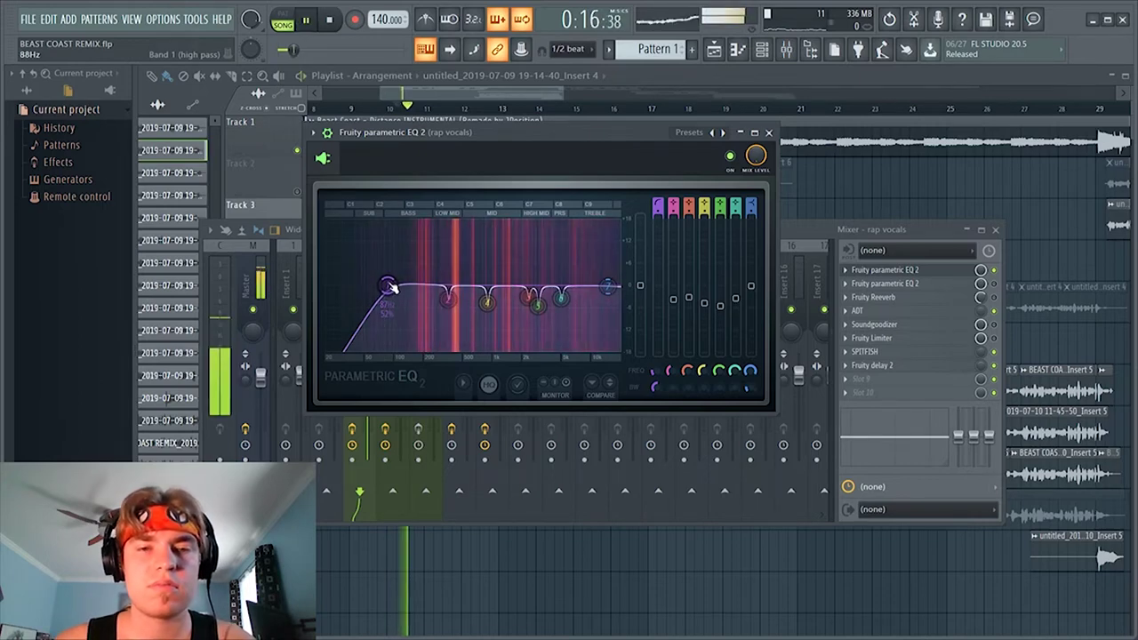
pyautogui.moveTo(392, 288); pyautogui.dragTo(395, 290)
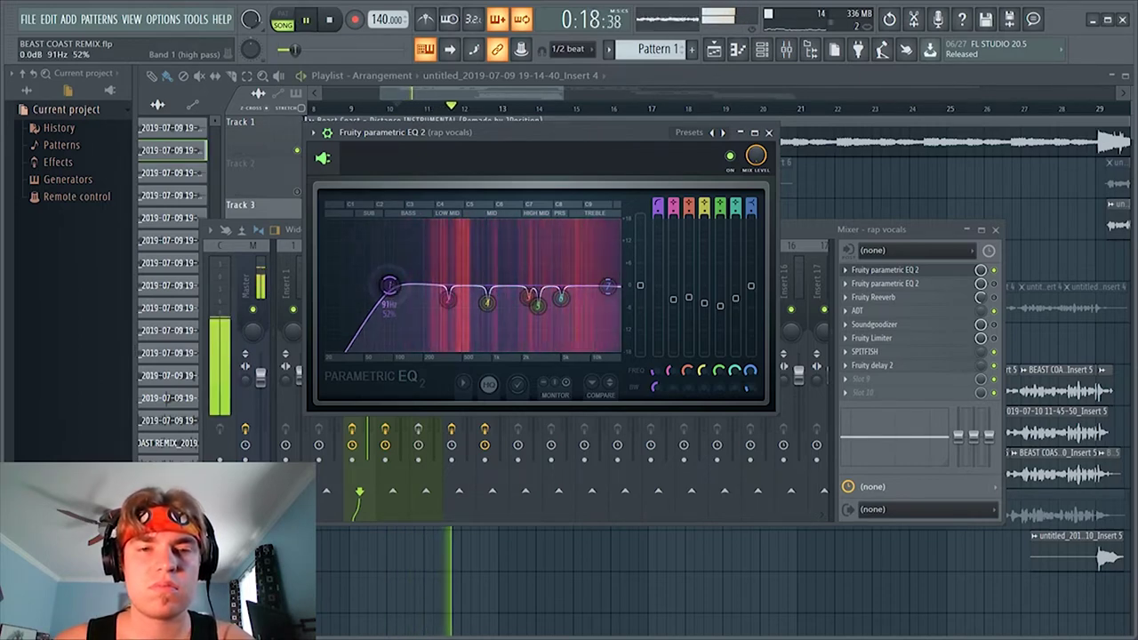
pyautogui.press('space')
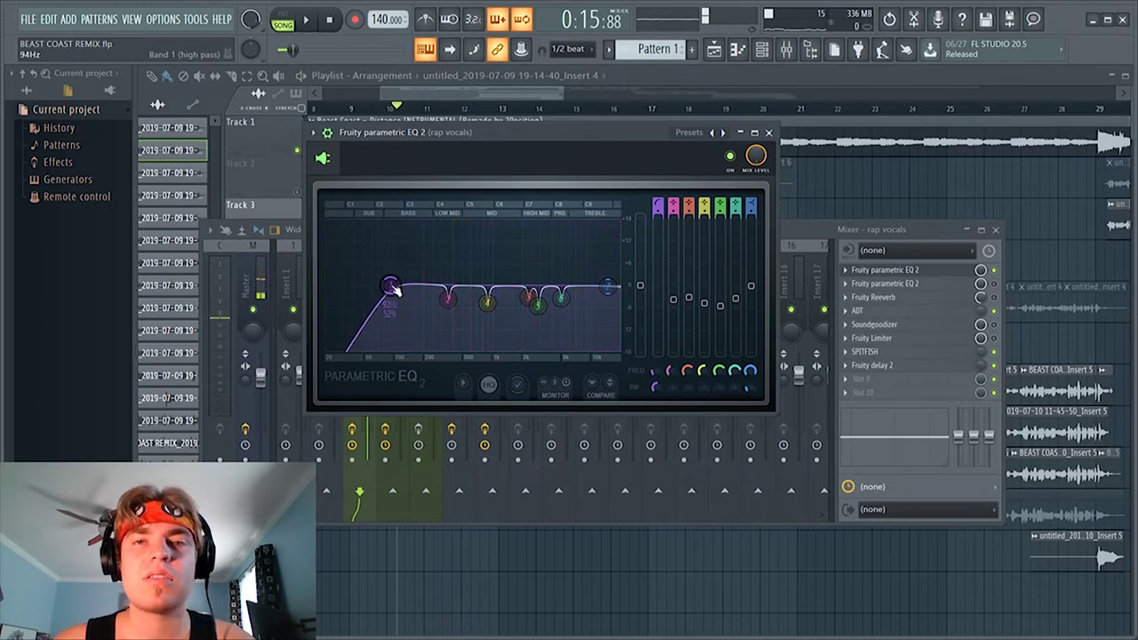
# Raise the Band 1 high-pass cutoff to slightly above 200 Hz, fine-tuning it by ear during playback
pyautogui.press('space')
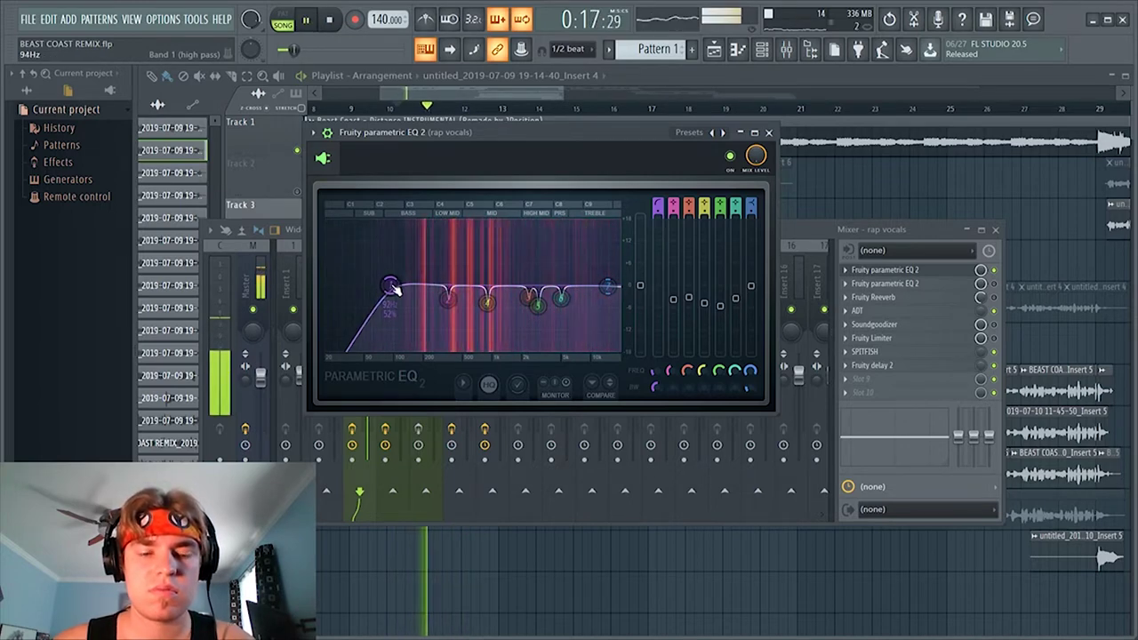
pyautogui.moveTo(389, 285); pyautogui.dragTo(430, 286)
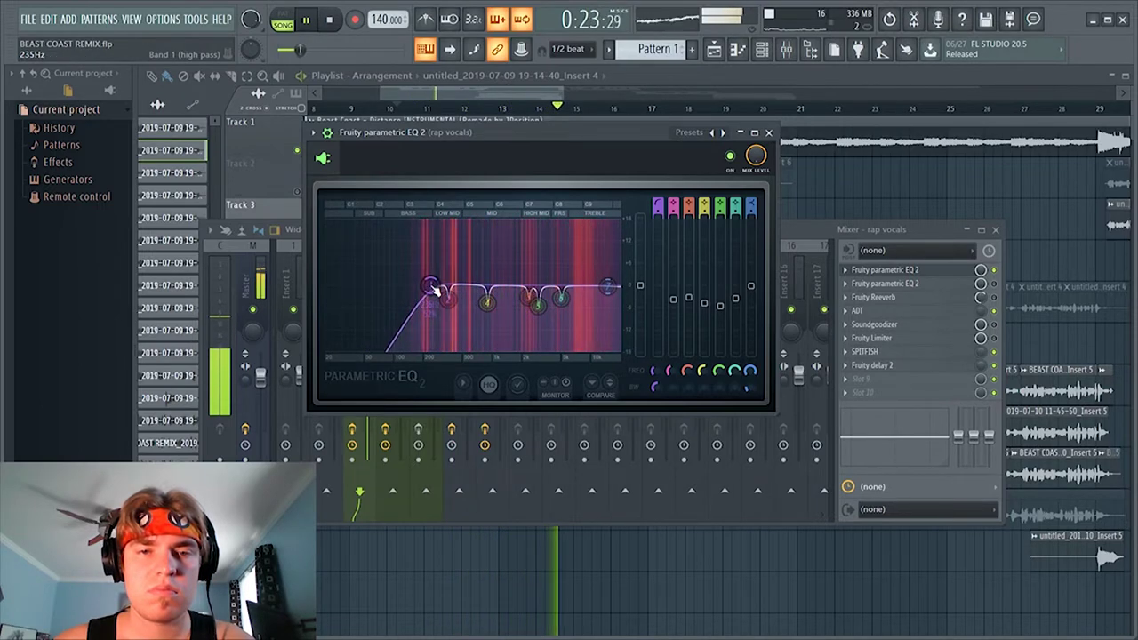
pyautogui.moveTo(433, 287); pyautogui.dragTo(429, 287)
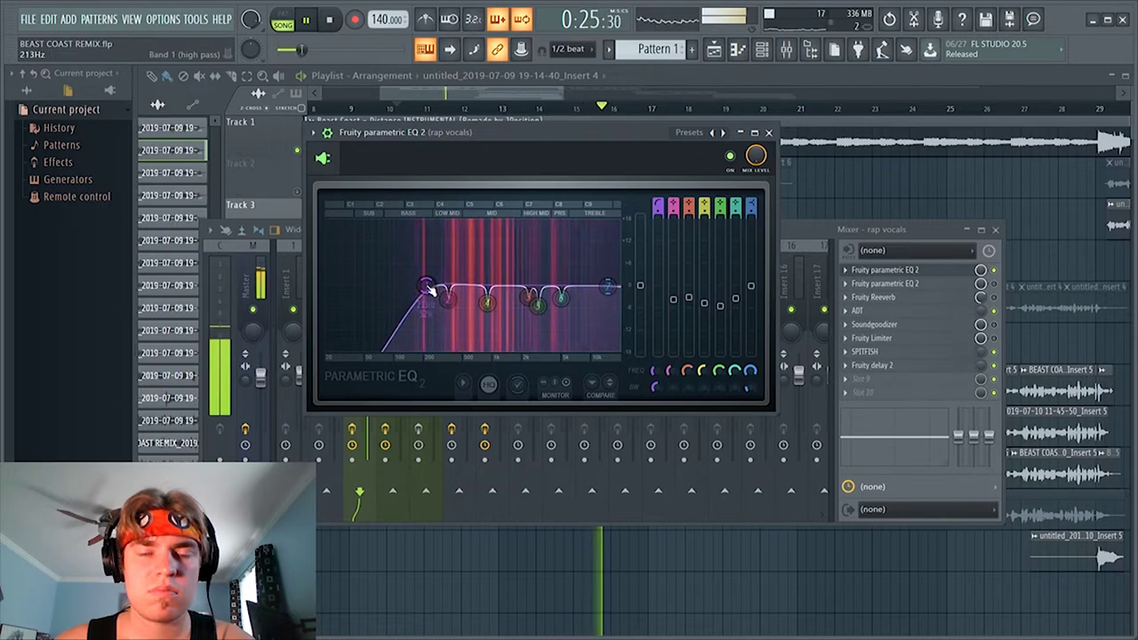
pyautogui.press('space')
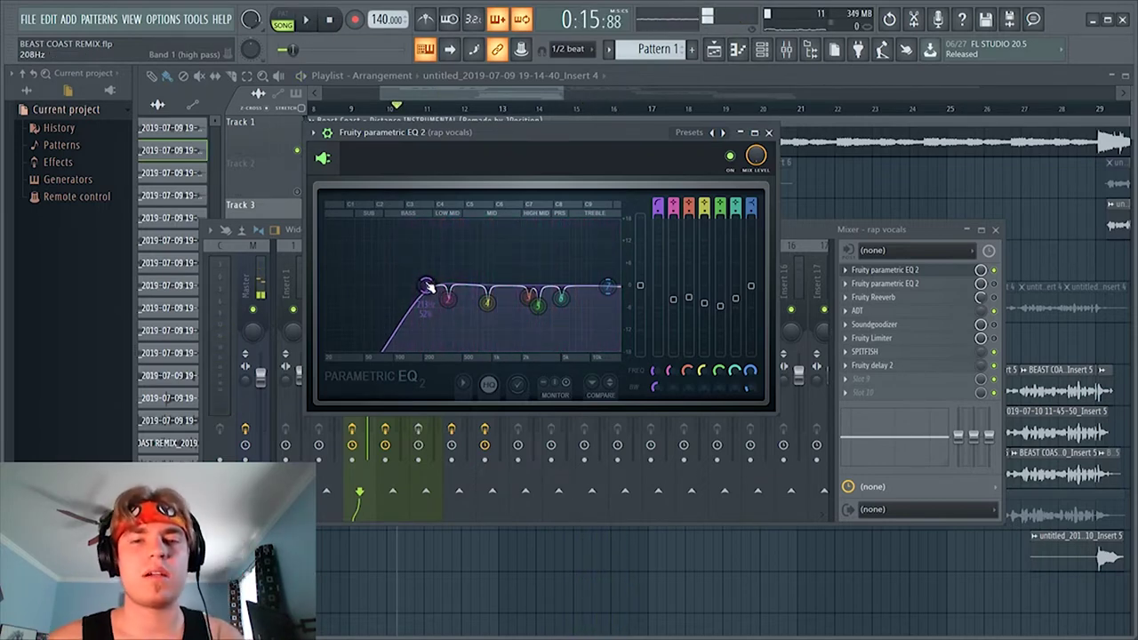
pyautogui.press('space')
pyautogui.moveTo(429, 286)
pyautogui.mouseDown()
pyautogui.moveTo(379, 285)
pyautogui.moveTo(430, 286)
pyautogui.mouseUp()
pyautogui.press('space')
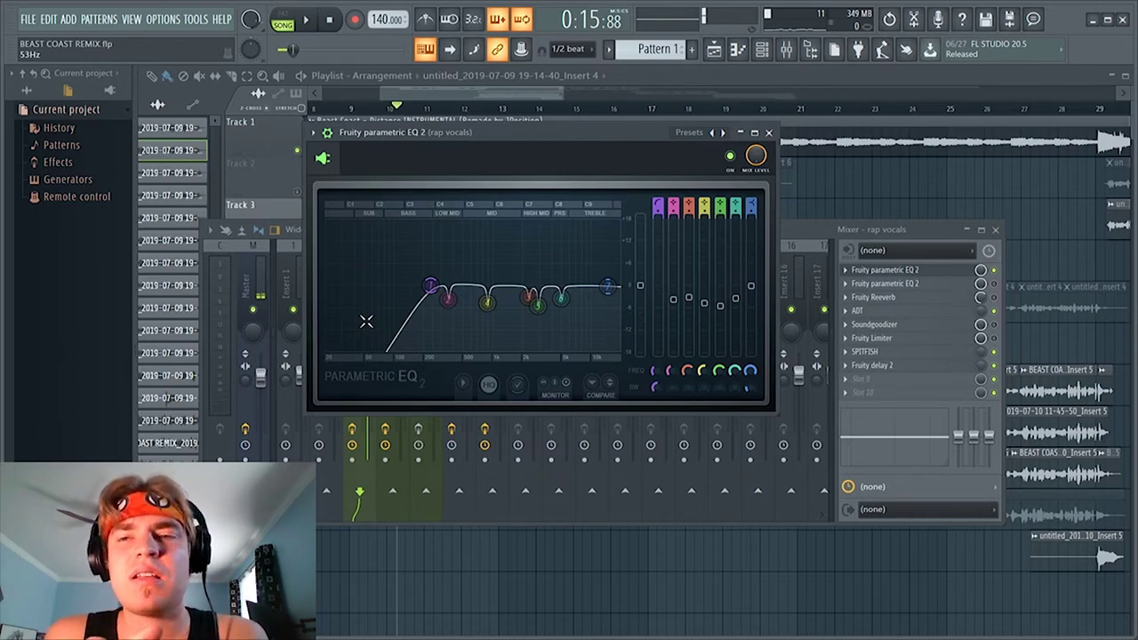
pyautogui.press('space')
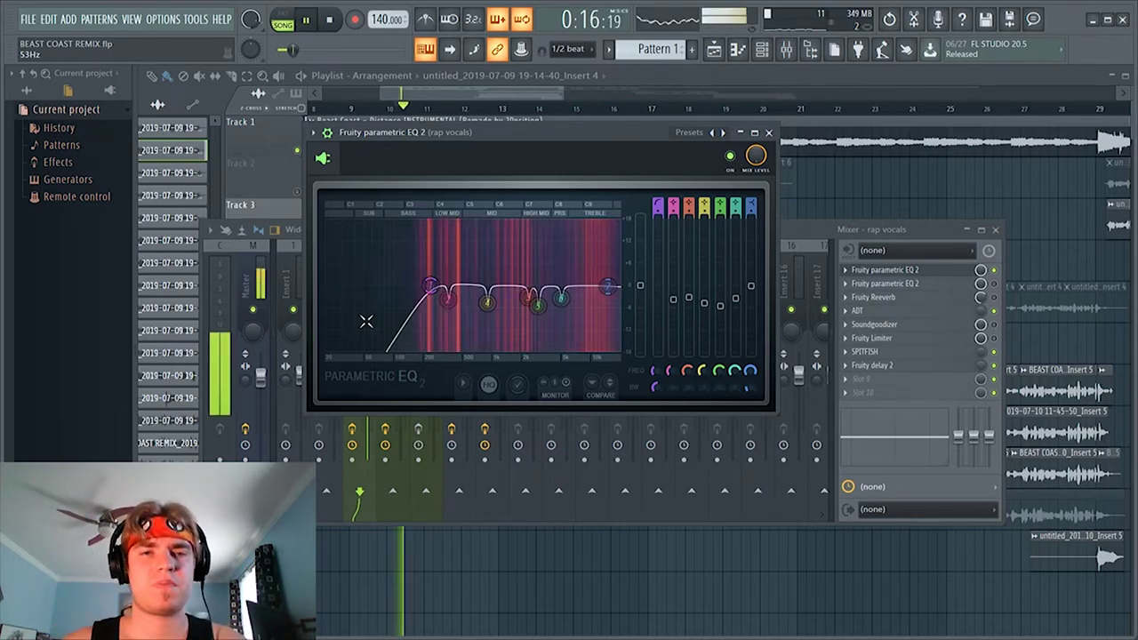
pyautogui.press('space')
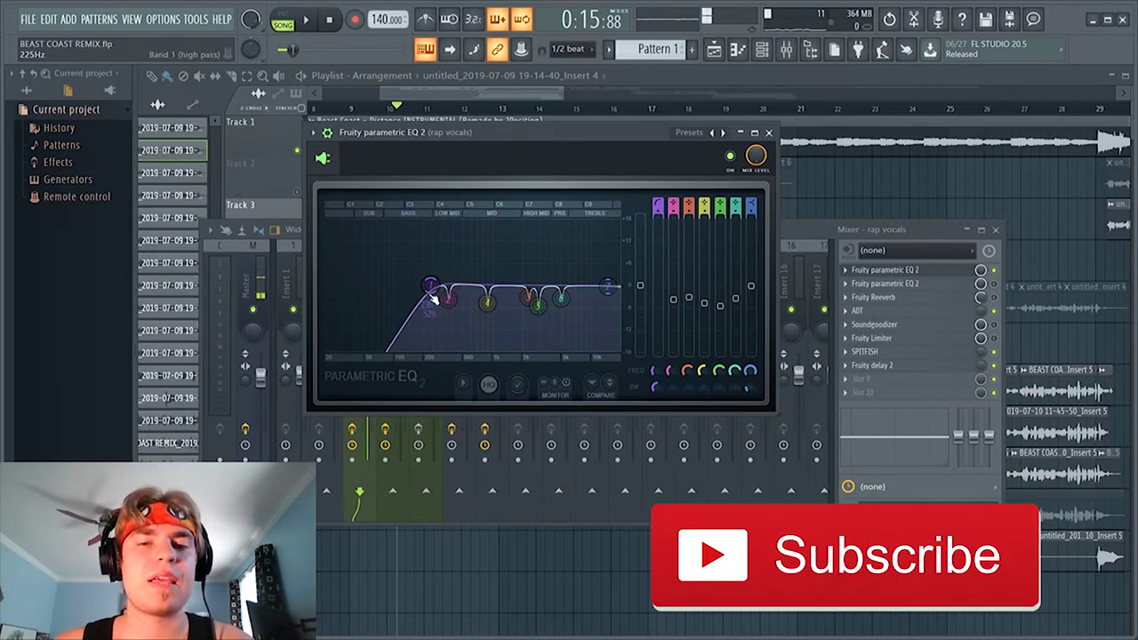
pyautogui.moveTo(431, 295); pyautogui.dragTo(442, 293)
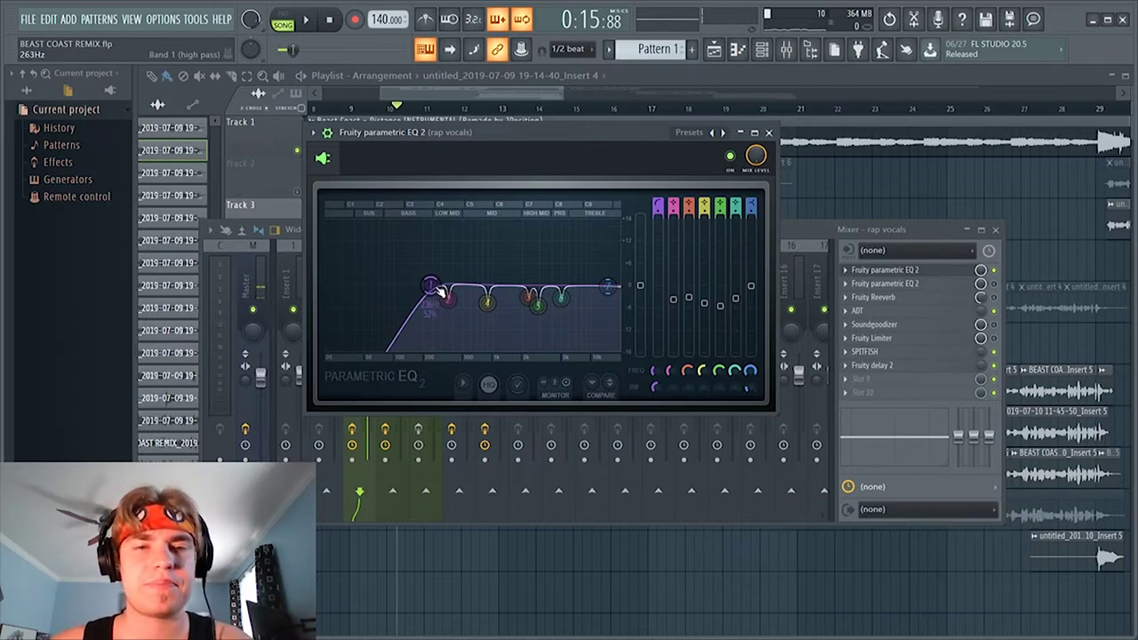
# Boost Band 2 to 18 dB, sweep it up to about 417 Hz during playback, and pull it down into a slight narrow cut
pyautogui.press('space')
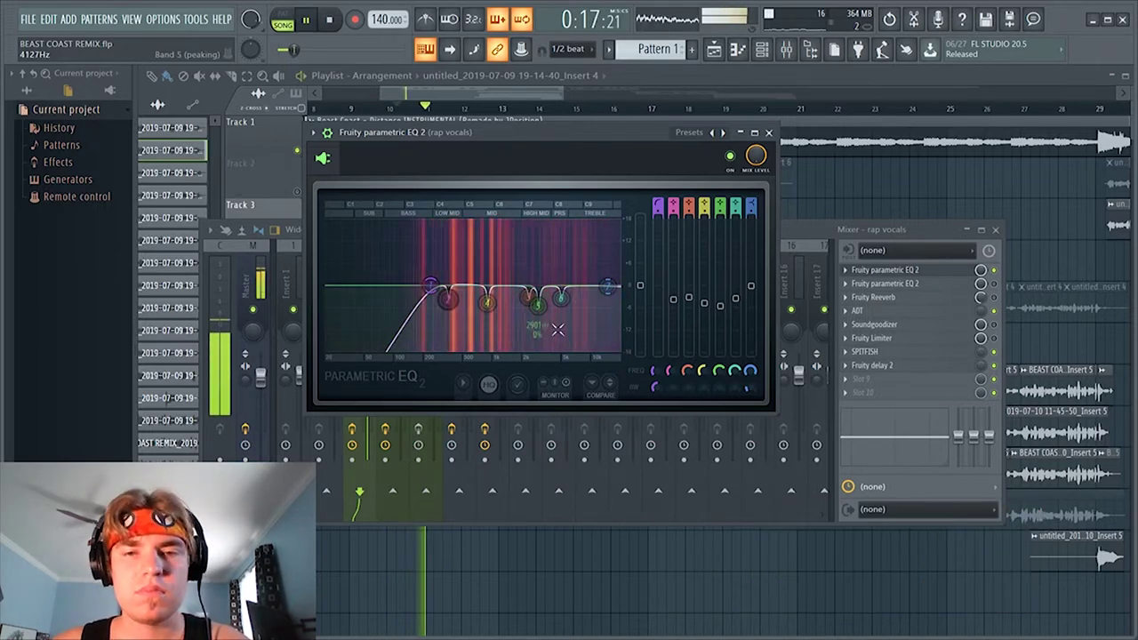
pyautogui.press('space')
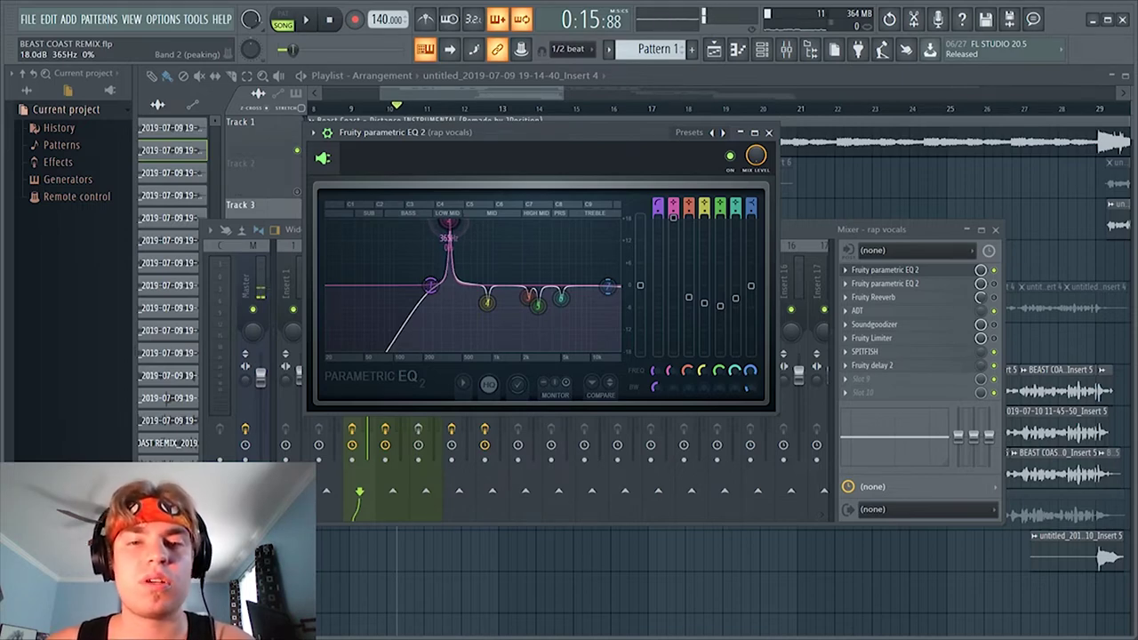
pyautogui.press('space')
pyautogui.moveTo(449, 222)
pyautogui.mouseDown()
pyautogui.moveTo(467, 222)
pyautogui.moveTo(443, 223)
pyautogui.moveTo(455, 222)
pyautogui.mouseUp()
pyautogui.press('space')
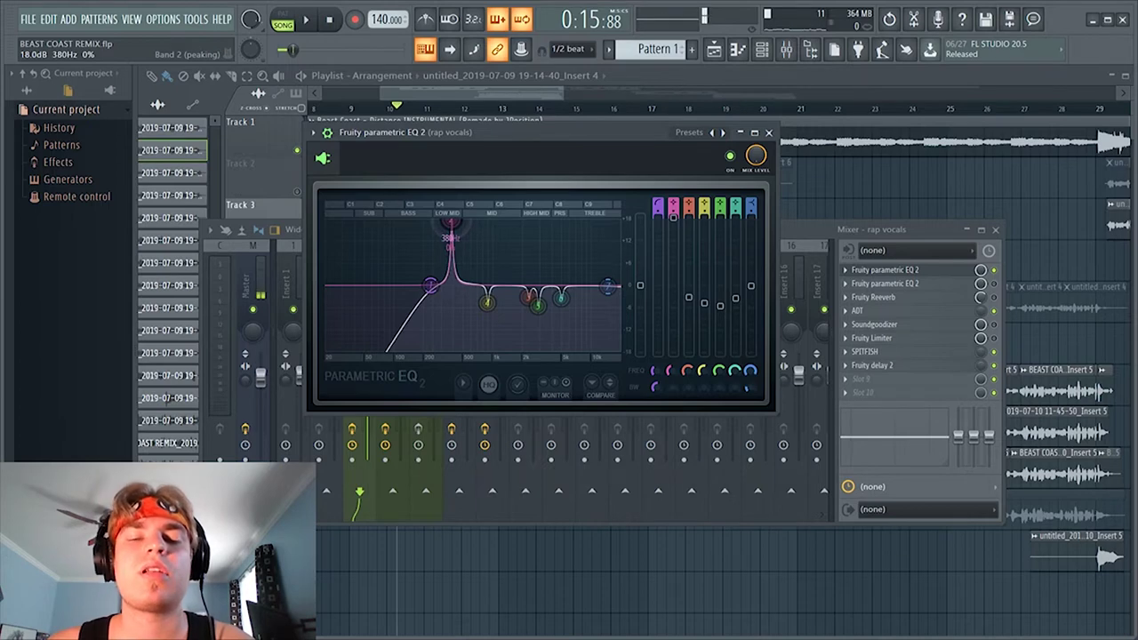
pyautogui.press('space')
pyautogui.moveTo(458, 221)
pyautogui.mouseDown()
pyautogui.moveTo(472, 221)
pyautogui.moveTo(449, 222)
pyautogui.moveTo(458, 225)
pyautogui.mouseUp()
pyautogui.press('space')
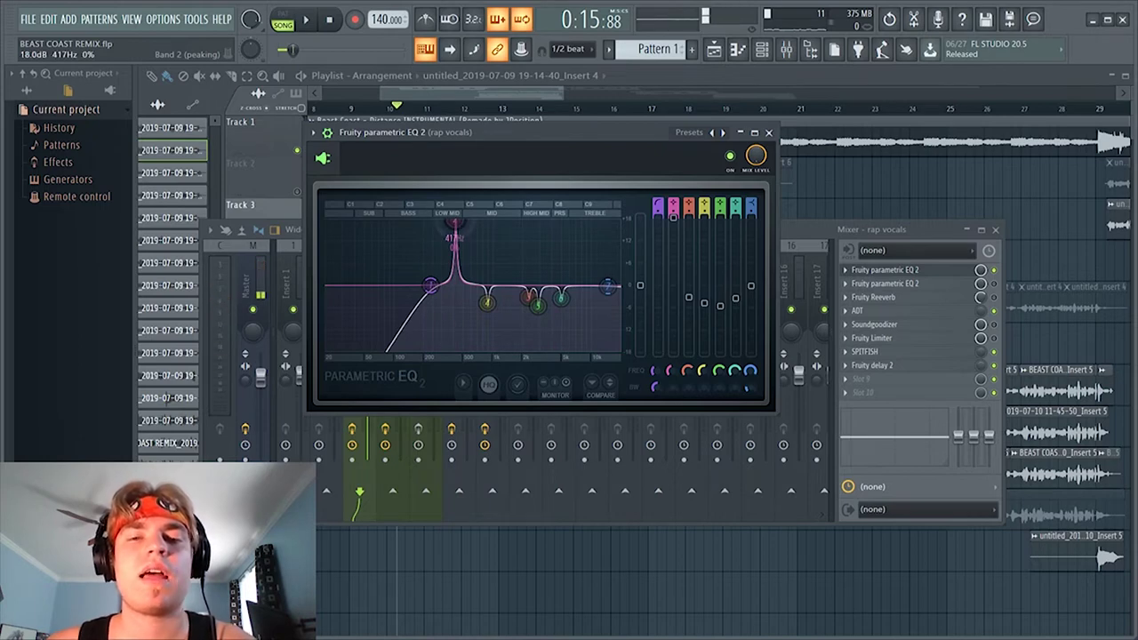
pyautogui.moveTo(455, 221); pyautogui.dragTo(457, 296)
pyautogui.press('space')
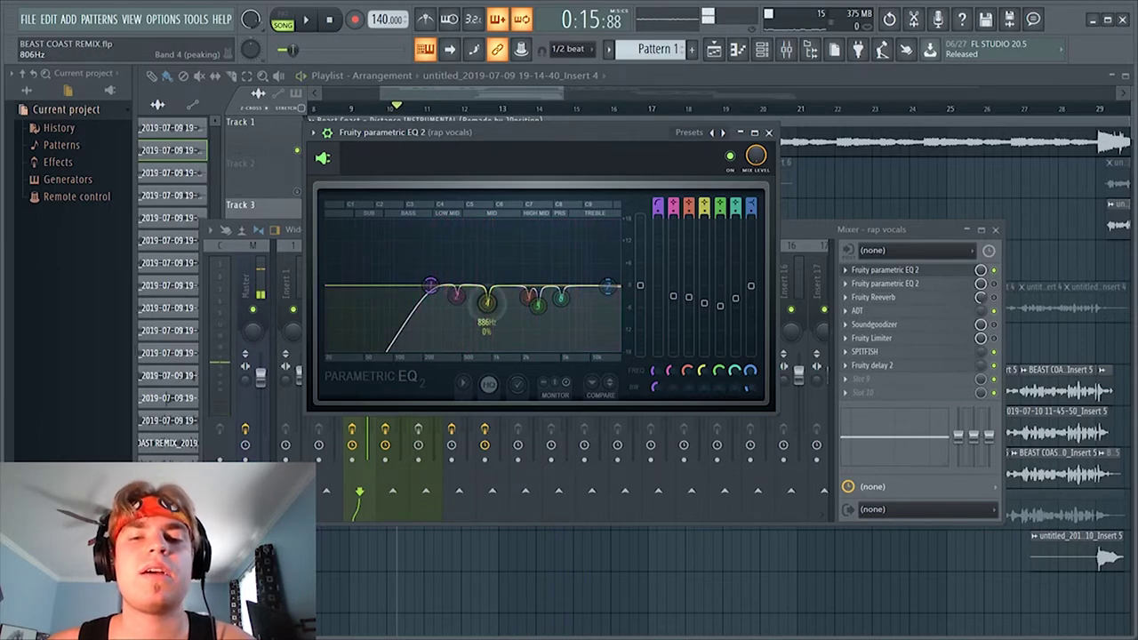
# Boost Band 4 to 18 dB, sweep it around 1085 Hz during playback, and pull it down into a slight narrow cut
pyautogui.press('space')
pyautogui.moveTo(488, 302); pyautogui.dragTo(495, 219)
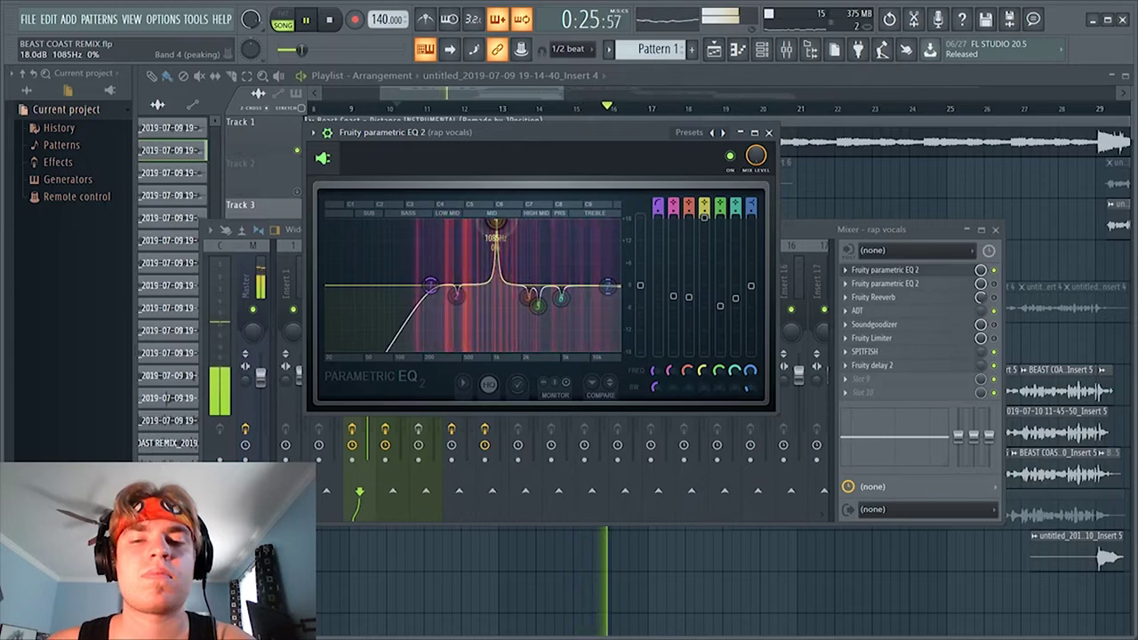
pyautogui.moveTo(495, 220); pyautogui.dragTo(493, 294)
pyautogui.press('space')
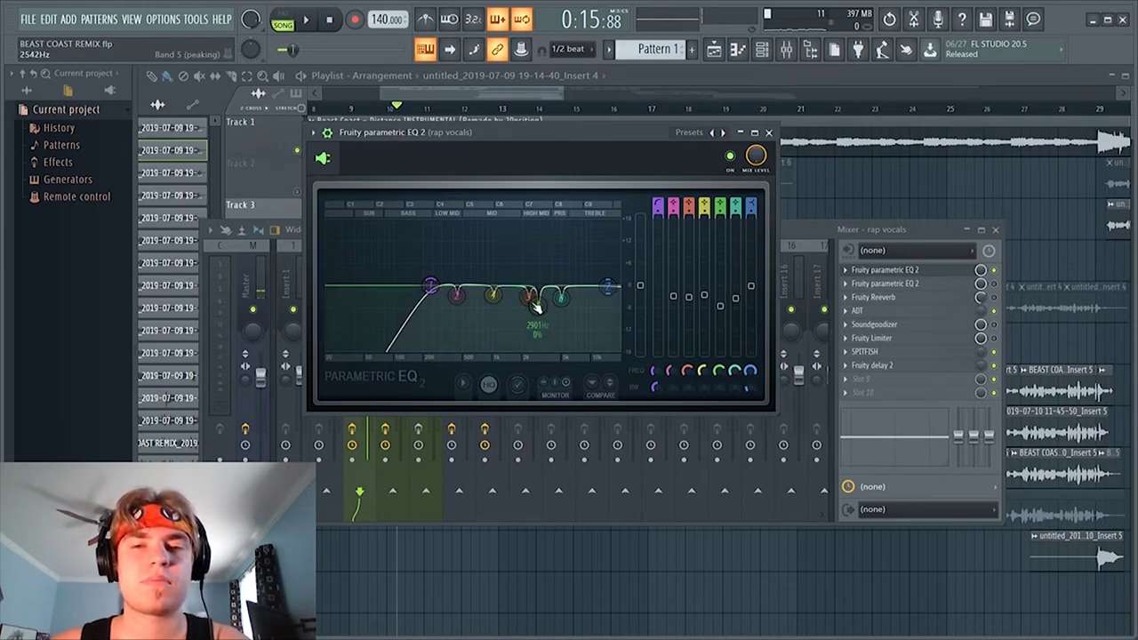
# Shift Band 5 and Band 6 to higher frequencies and make their cuts shallower while playing the vocals
pyautogui.press('space')
pyautogui.moveTo(531, 302); pyautogui.dragTo(557, 297)
pyautogui.moveTo(570, 280)
pyautogui.mouseDown()
pyautogui.moveTo(572, 234)
pyautogui.moveTo(584, 221)
pyautogui.moveTo(569, 291)
pyautogui.mouseUp()
pyautogui.press('space')
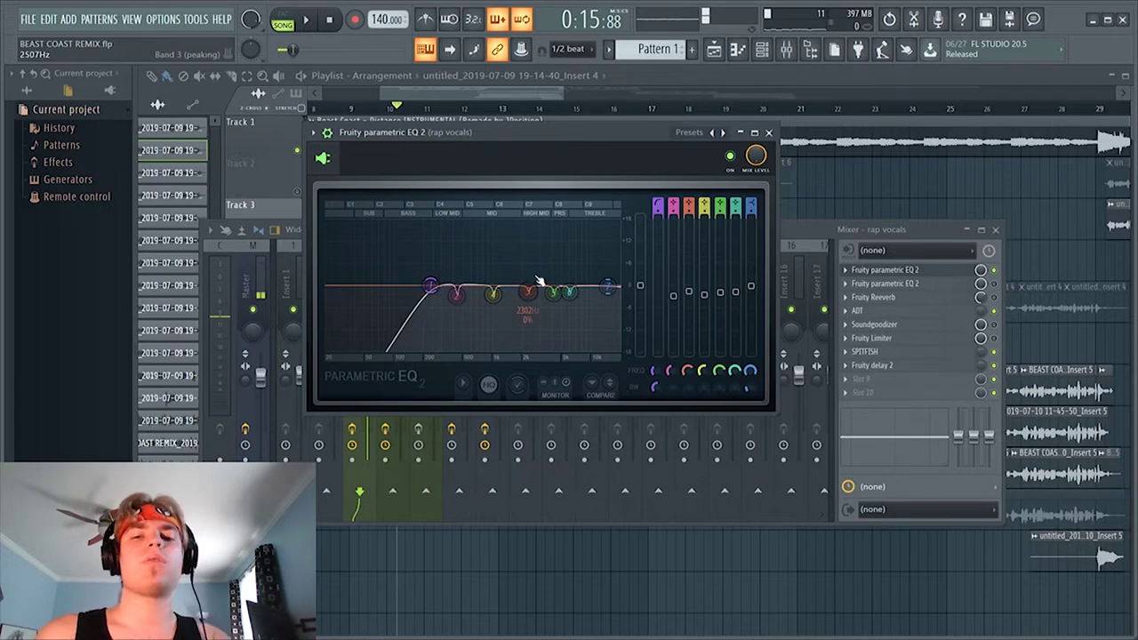
# Open the second Fruity parametric EQ 2 on the rap vocals, enable it, and audition its Band 7 high-shelf boost
pyautogui.click(886, 285)
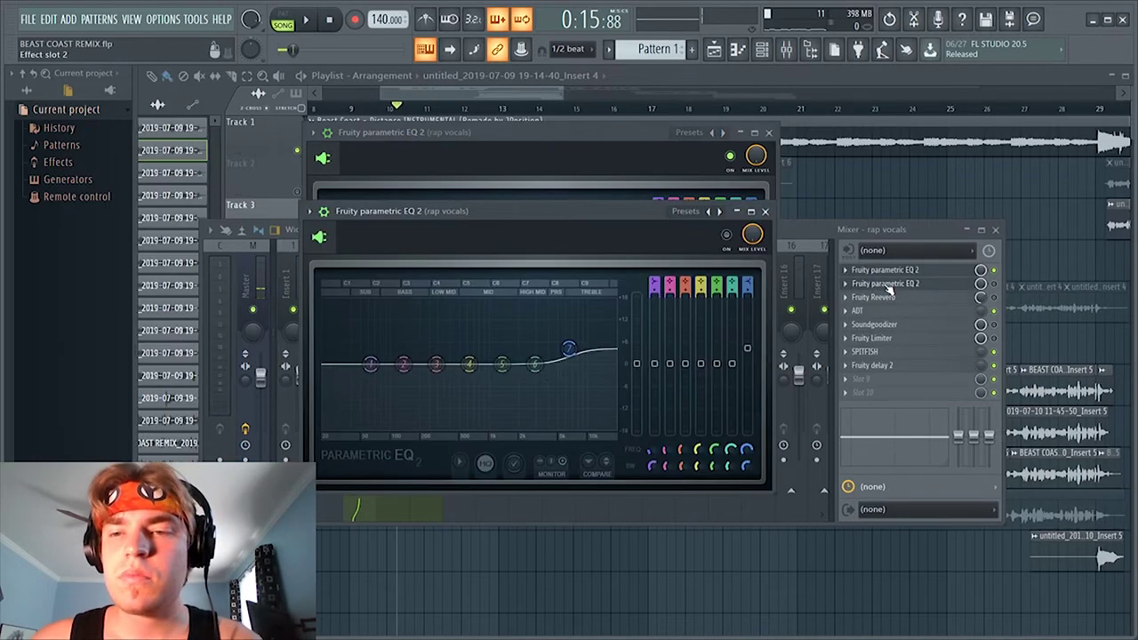
pyautogui.click(995, 285)
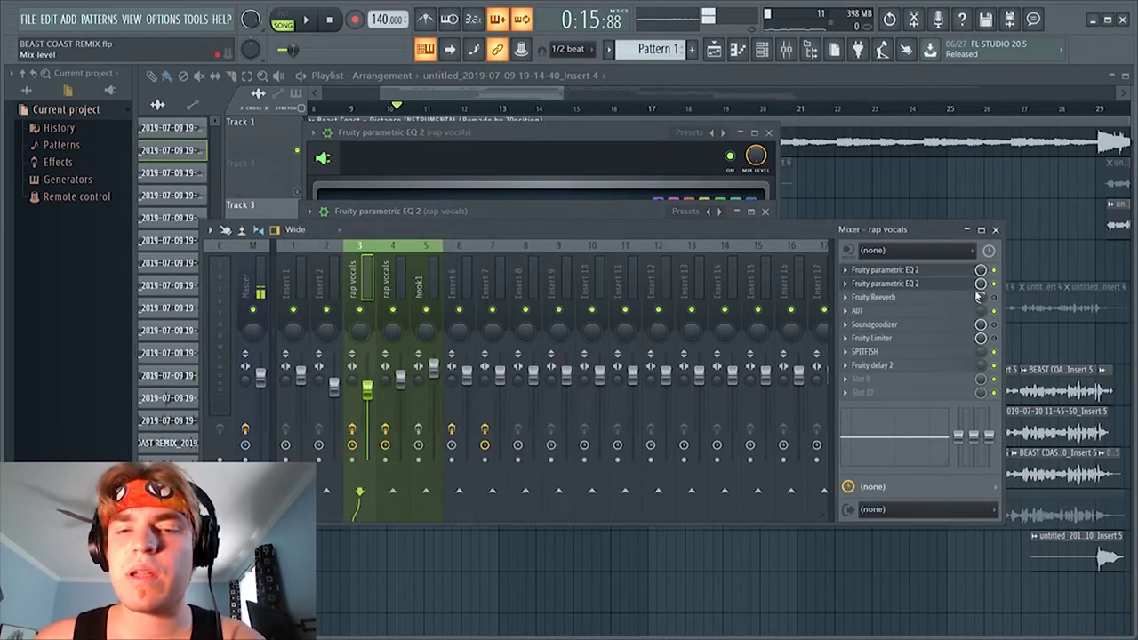
pyautogui.click(911, 283)
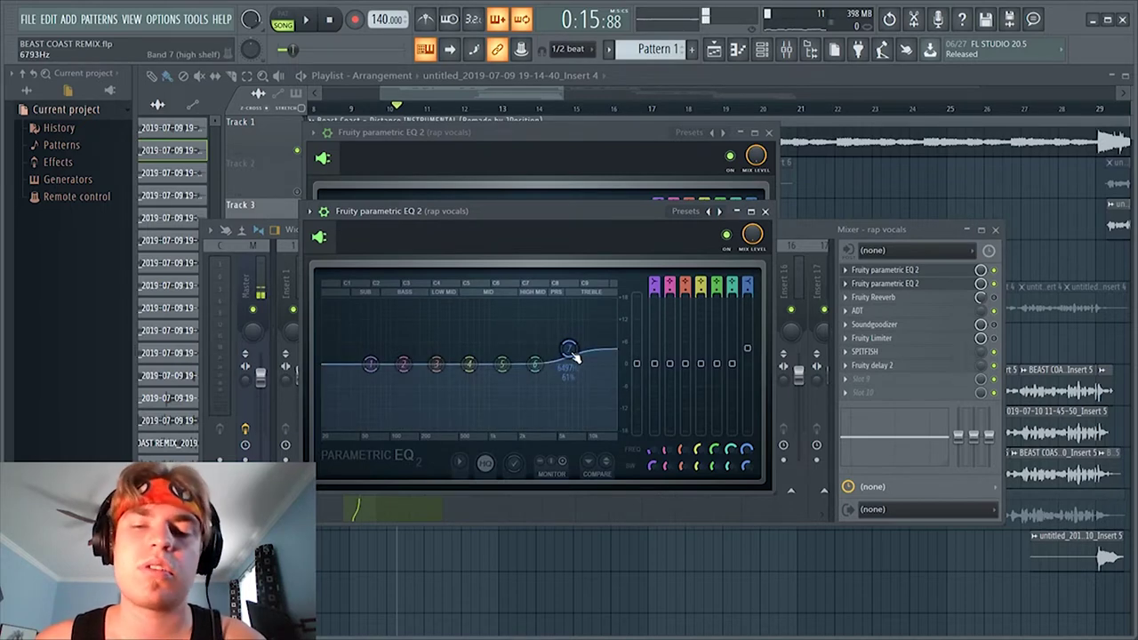
pyautogui.press('space')
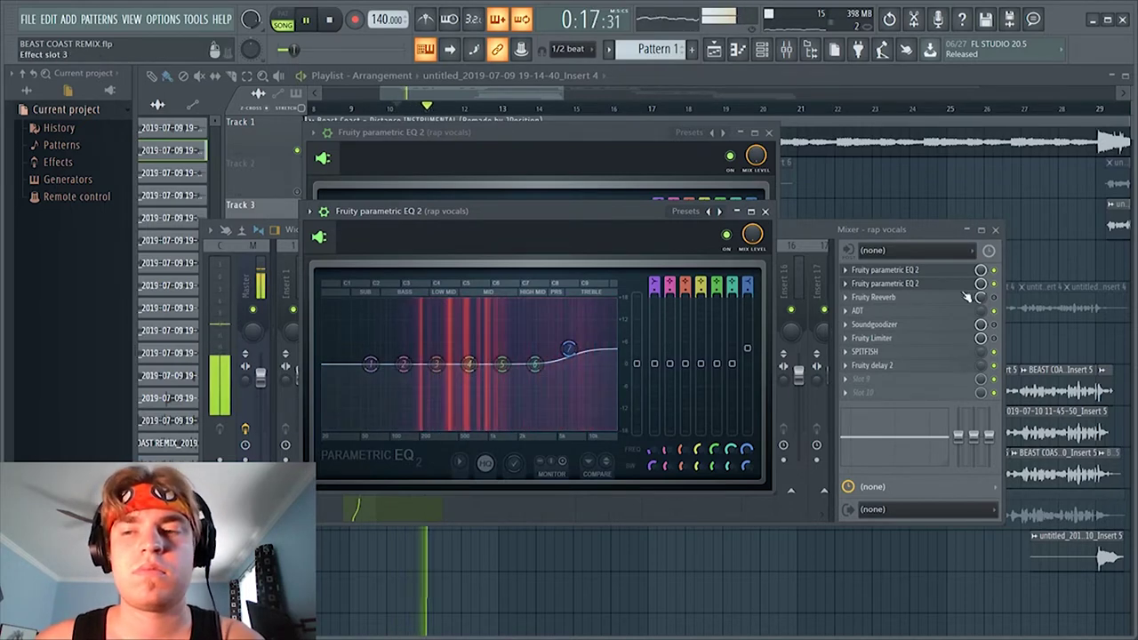
pyautogui.press('space')
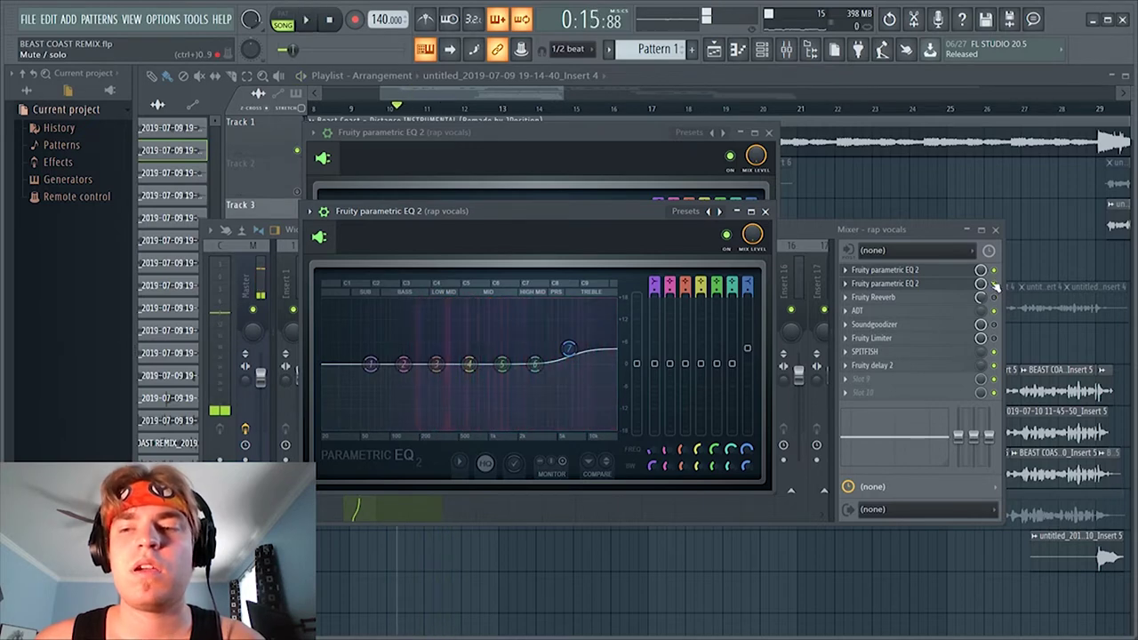
pyautogui.click(998, 282)
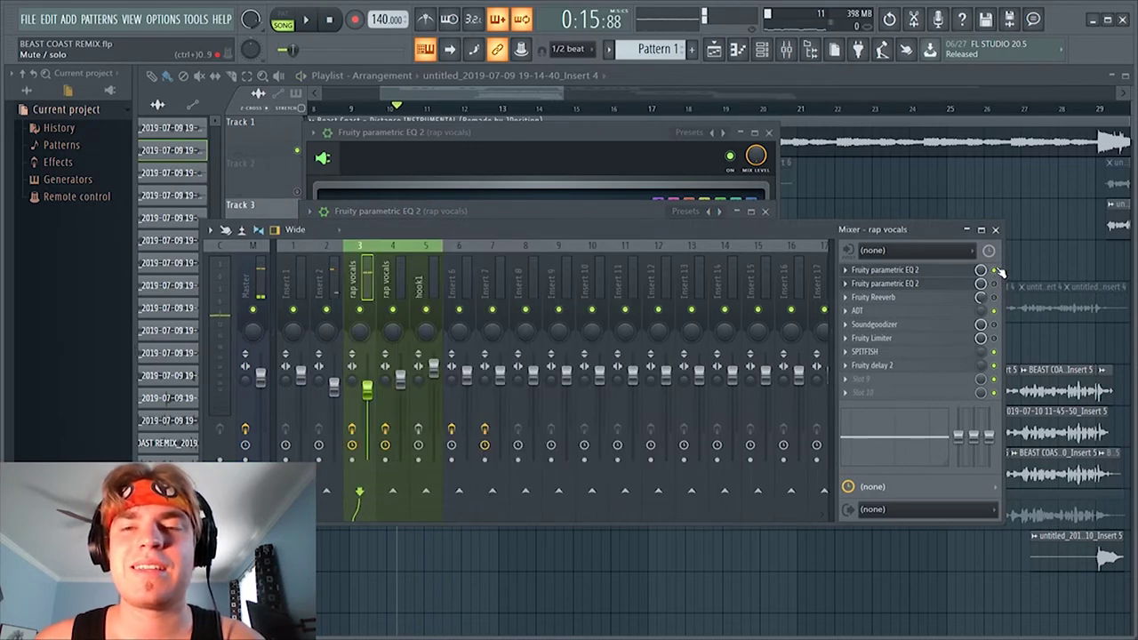
# Play back the rap vocals and compare them with the whole effect chain bypassed and enabled
pyautogui.press('space')
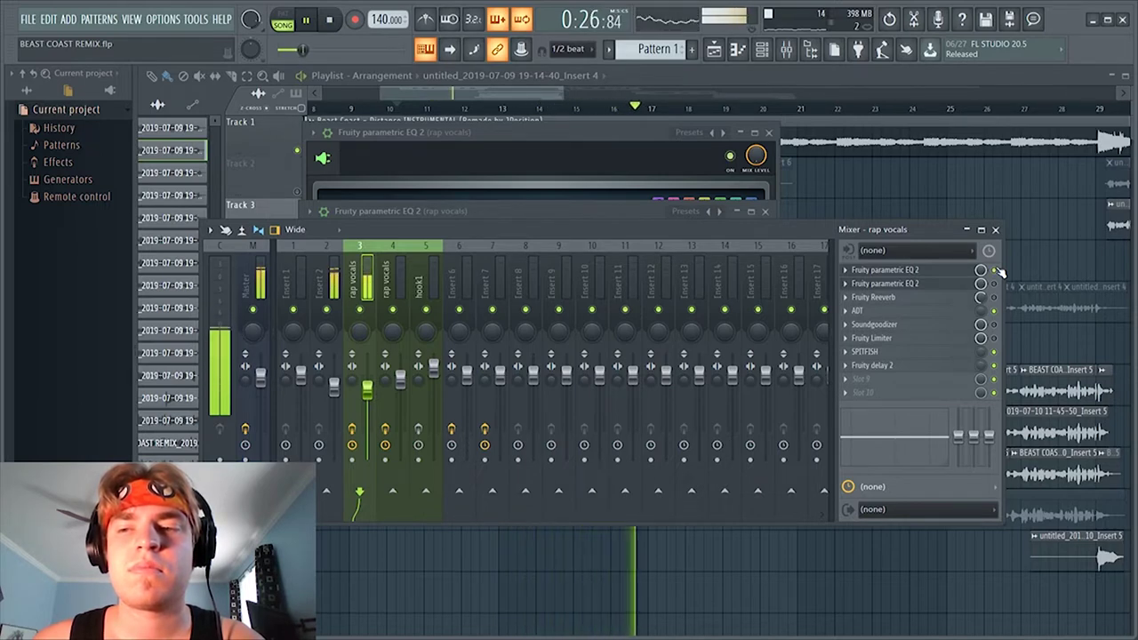
pyautogui.press('space')
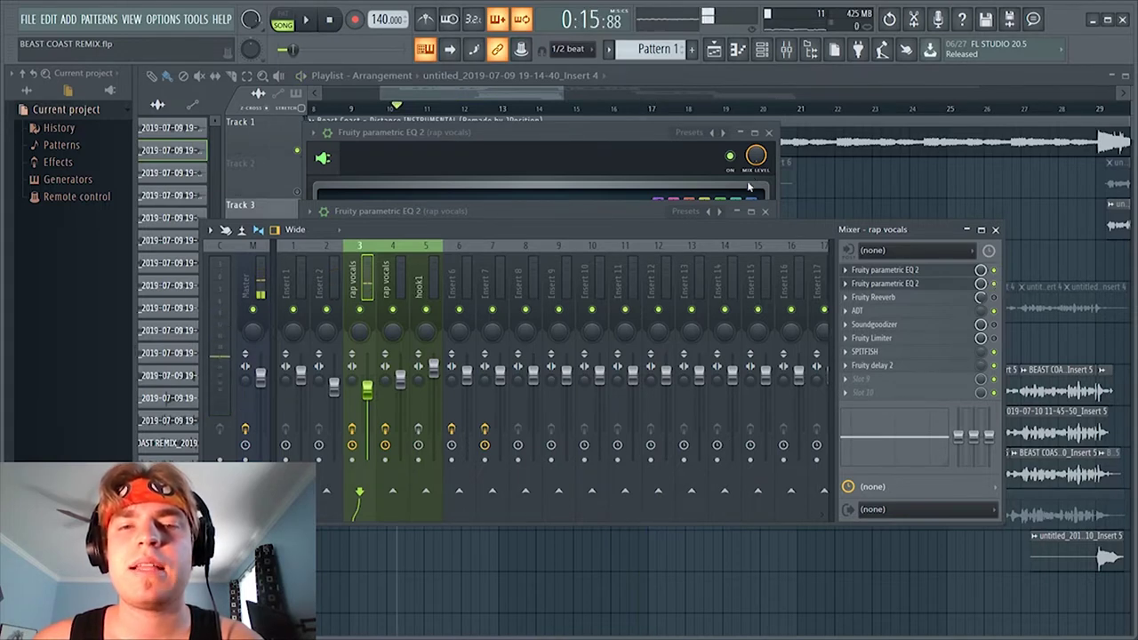
pyautogui.press('space')
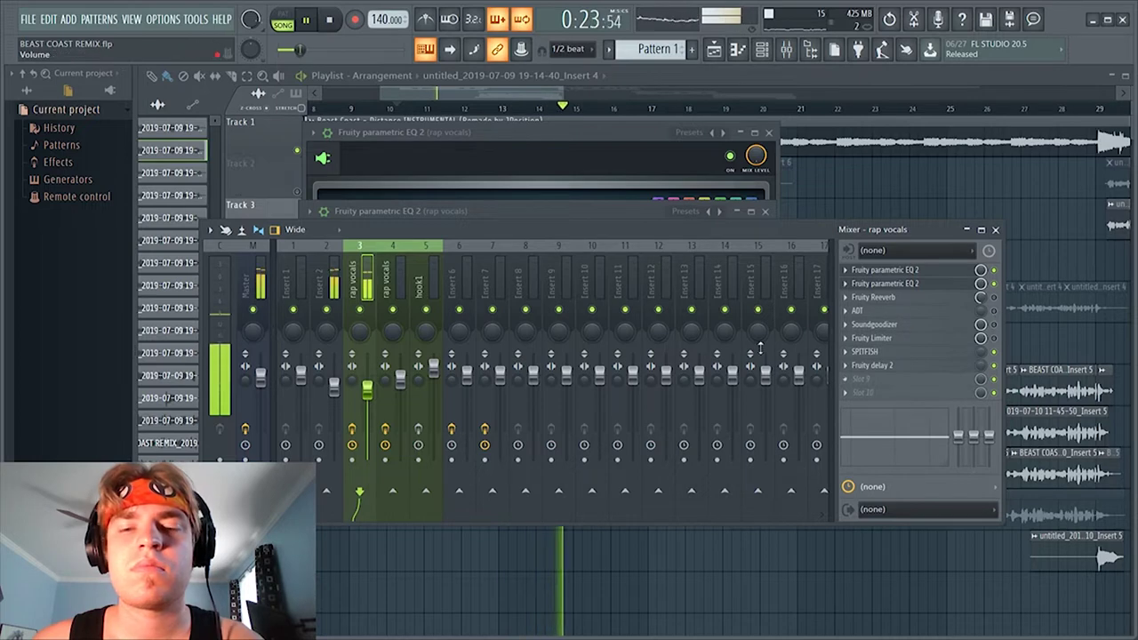
pyautogui.click(354, 430)
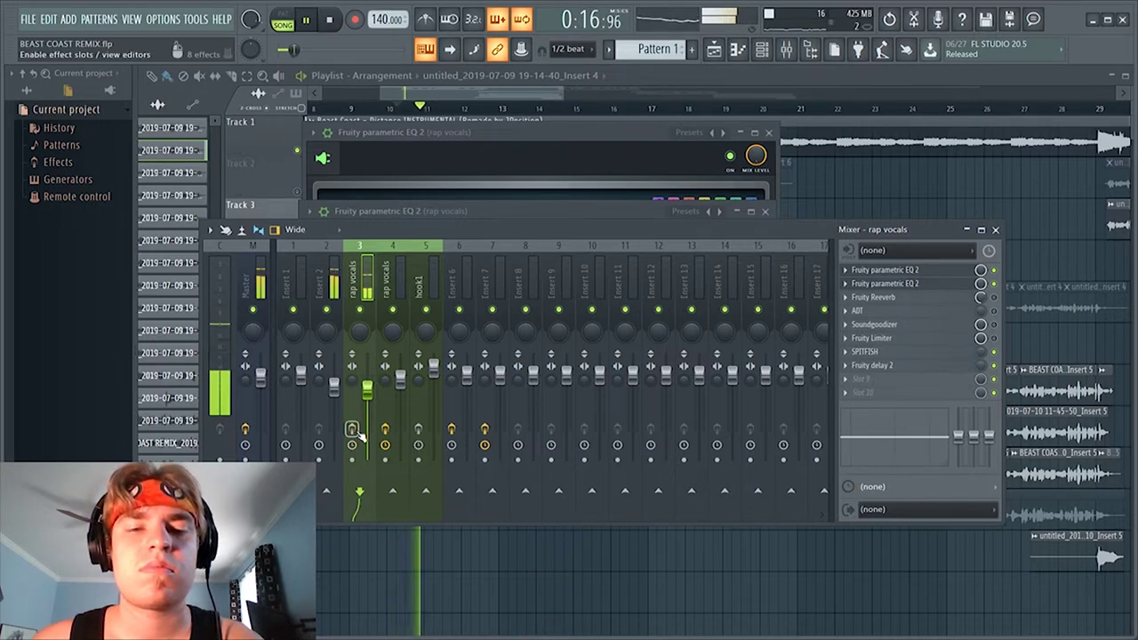
pyautogui.click(354, 430)
pyautogui.click(354, 430)
pyautogui.click(353, 431)
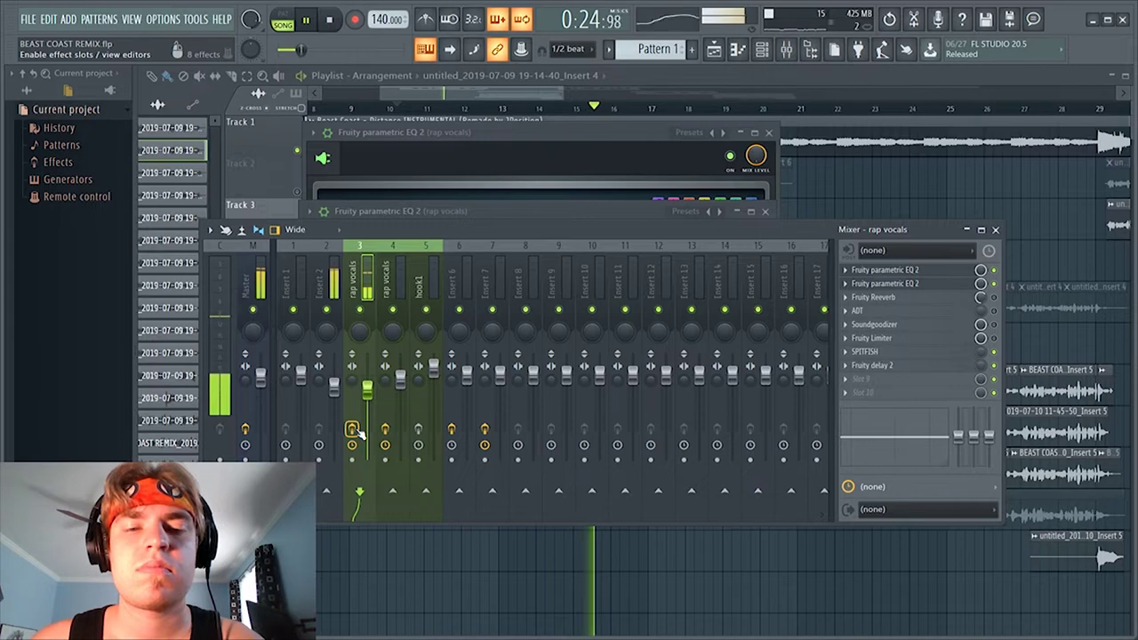
pyautogui.press('space')
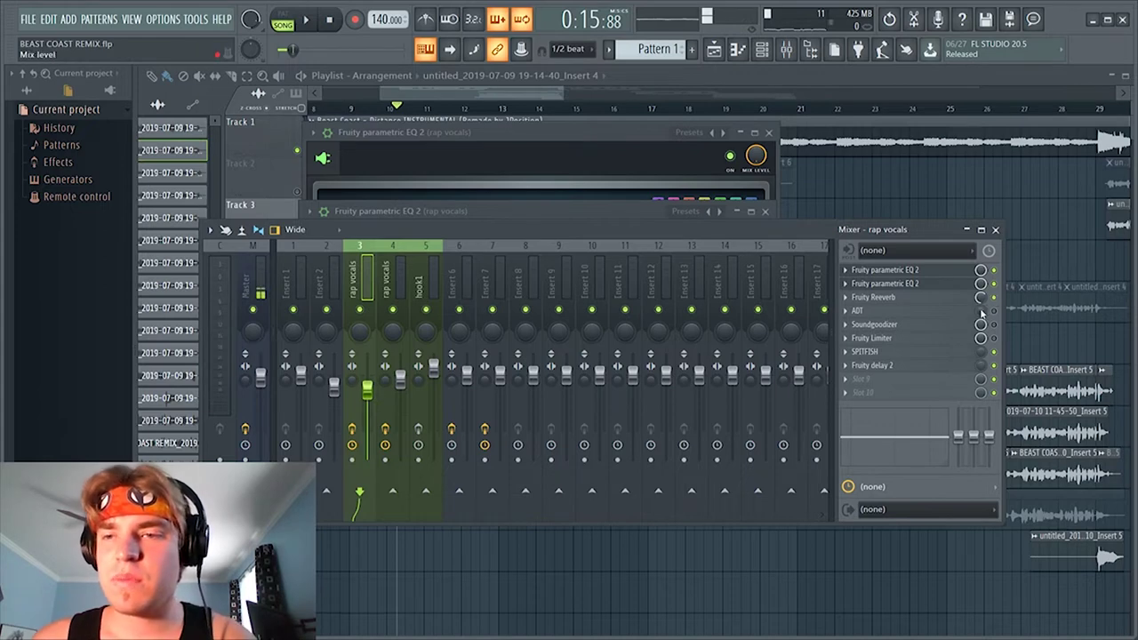
# Open Fruity Reeverb on the rap vocals and set its reverb level to 5 % by ear during playback
pyautogui.click(913, 298)
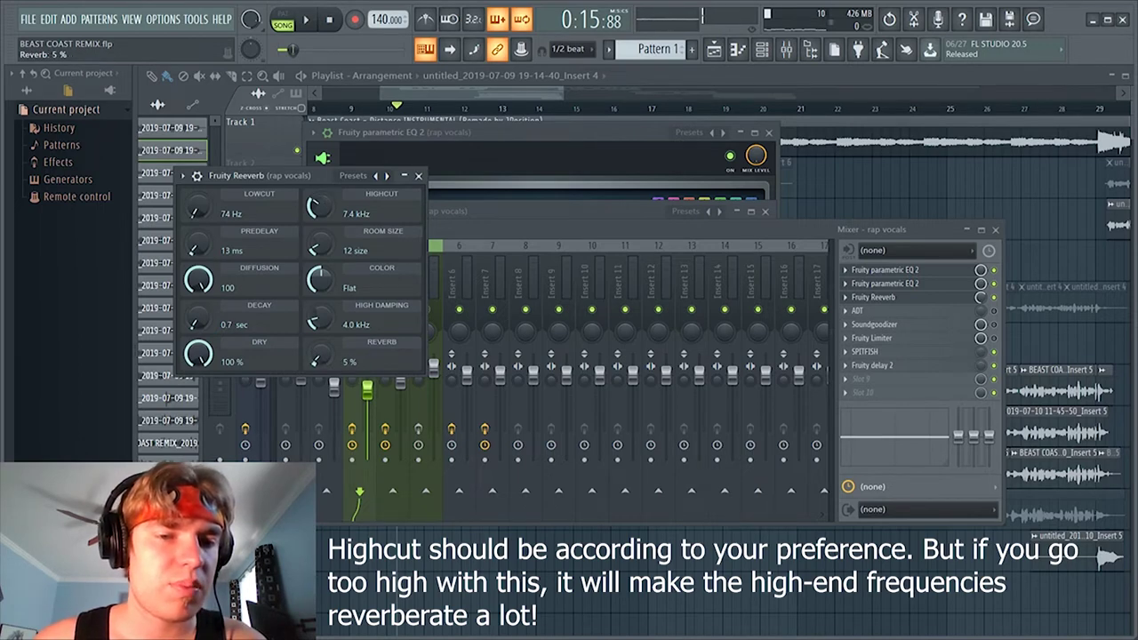
pyautogui.press('space')
pyautogui.moveTo(319, 355)
pyautogui.mouseDown()
pyautogui.moveTo(319, 332)
pyautogui.moveTo(310, 358)
pyautogui.mouseUp()
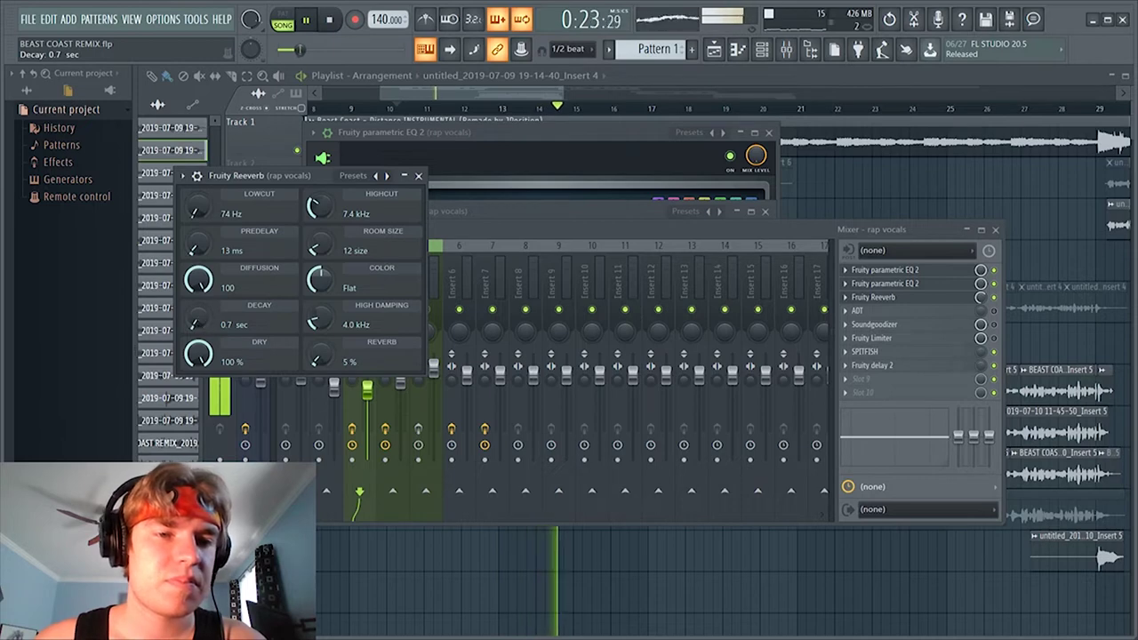
pyautogui.press('space')
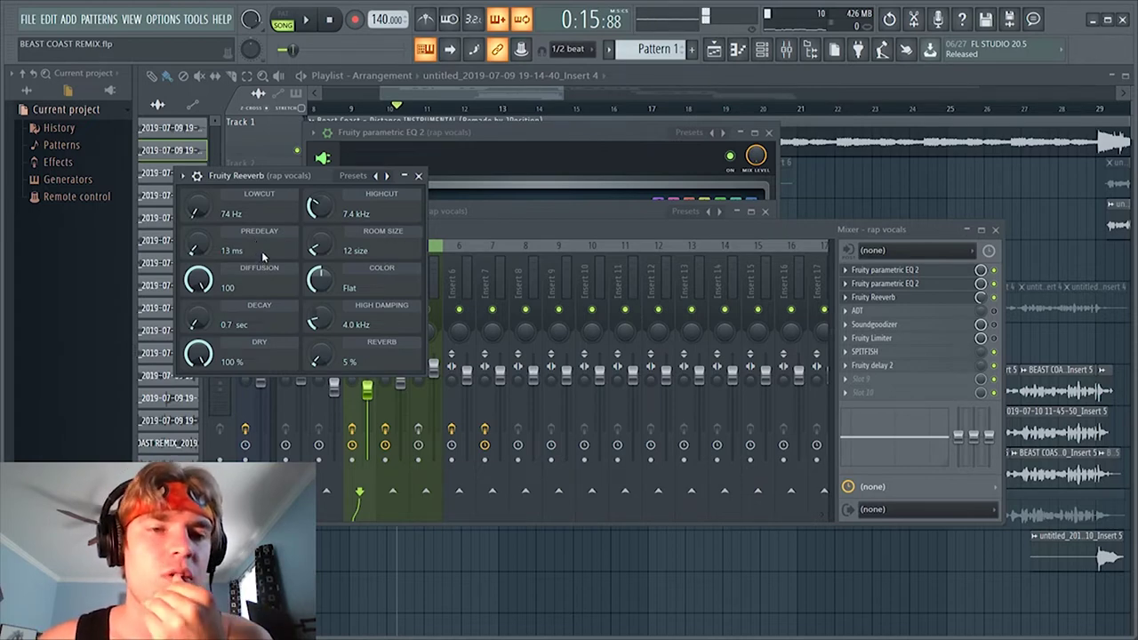
pyautogui.click(983, 299)
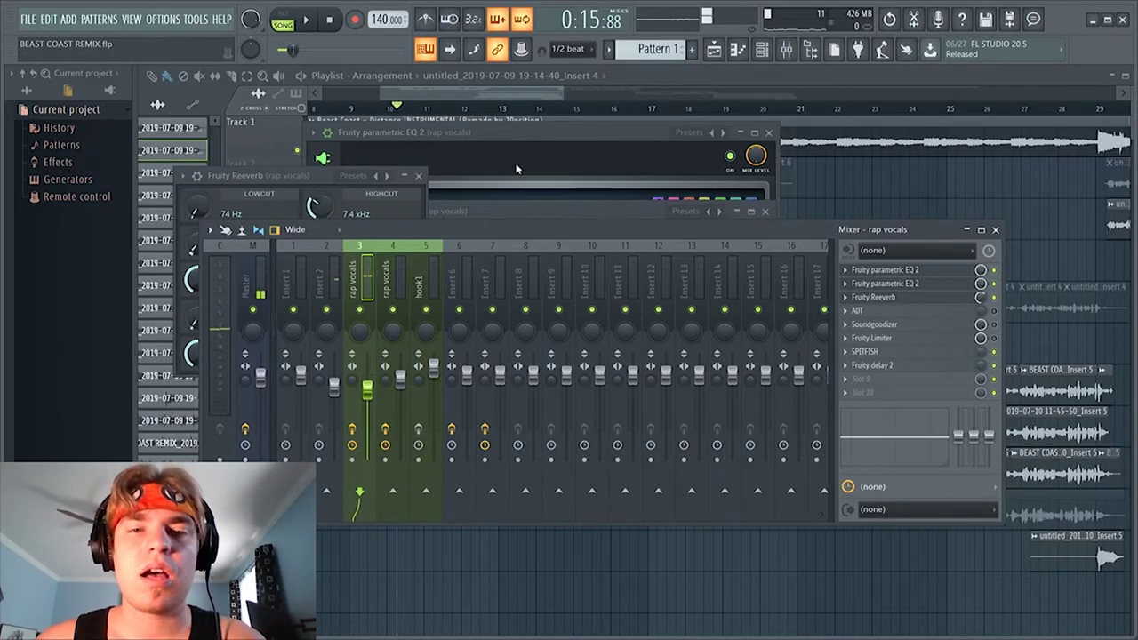
# Unmute Track 2 in the playlist, audition its background vocals with the lead, and mute the track again
pyautogui.press('F12')
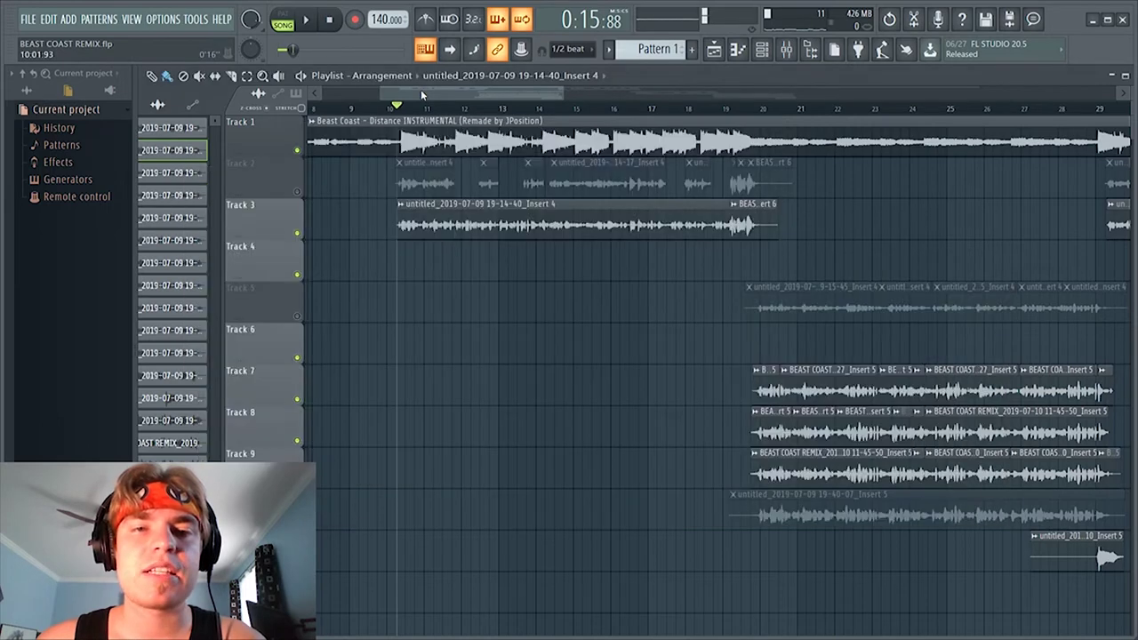
pyautogui.click(296, 190)
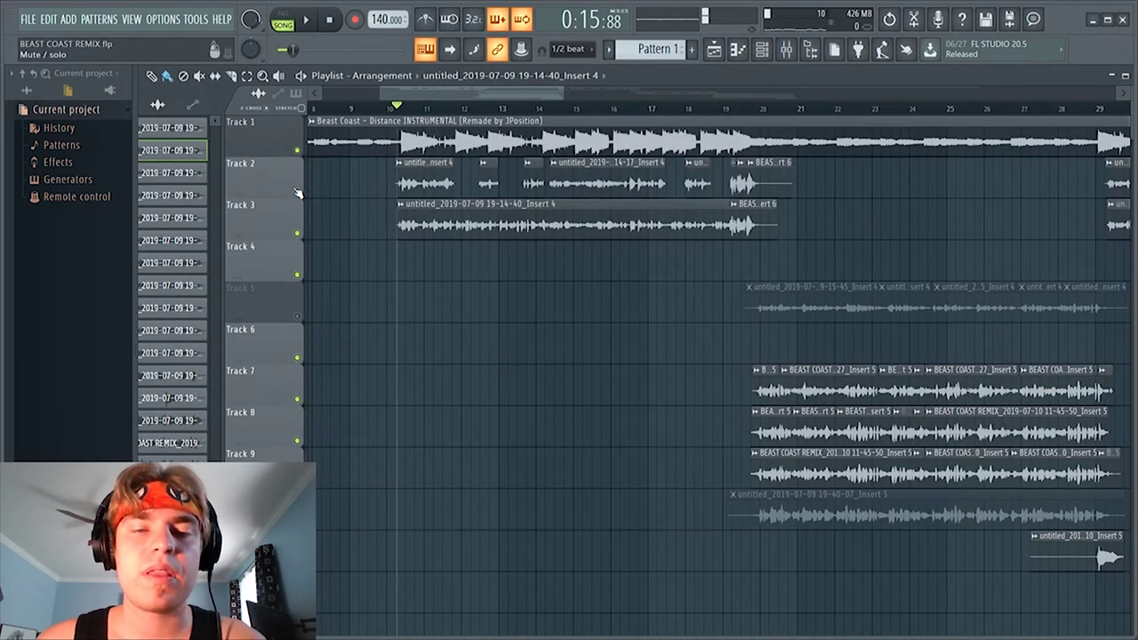
pyautogui.press('space')
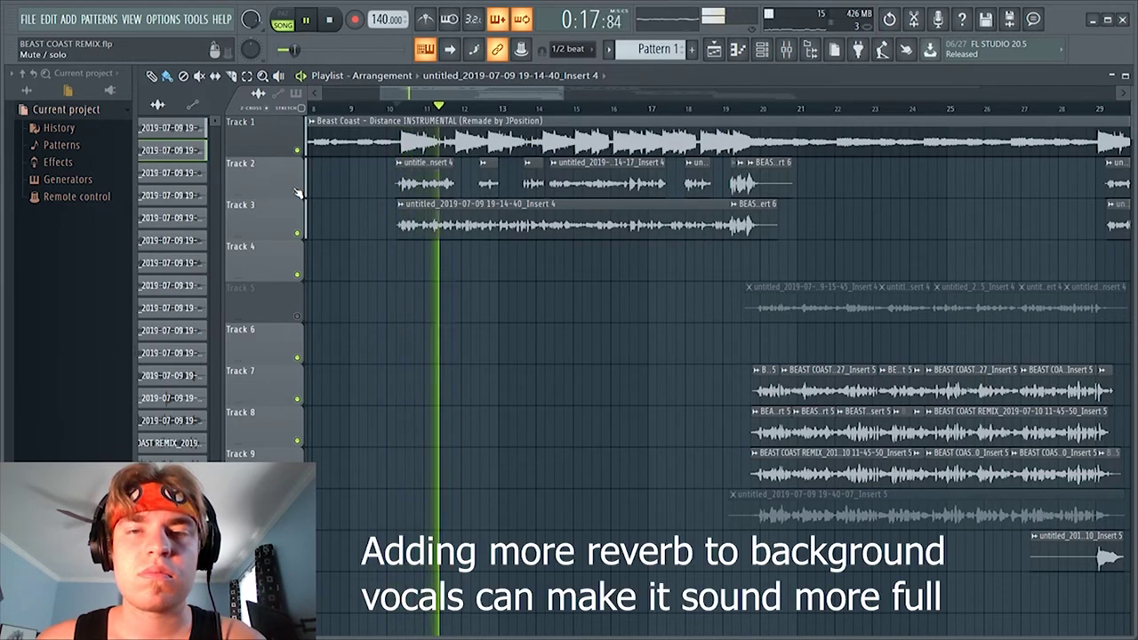
pyautogui.click(296, 190)
pyautogui.press('space')
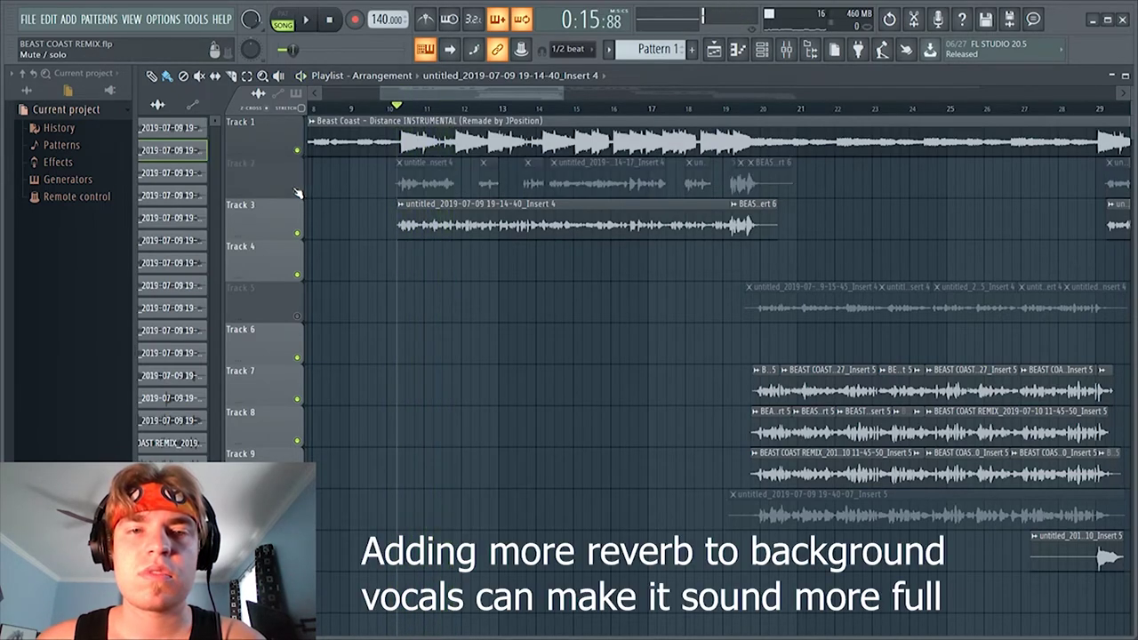
# Play the rap vocals while toggling Fruity Reeverb to compare the sound with and without reverb
pyautogui.click(787, 52)
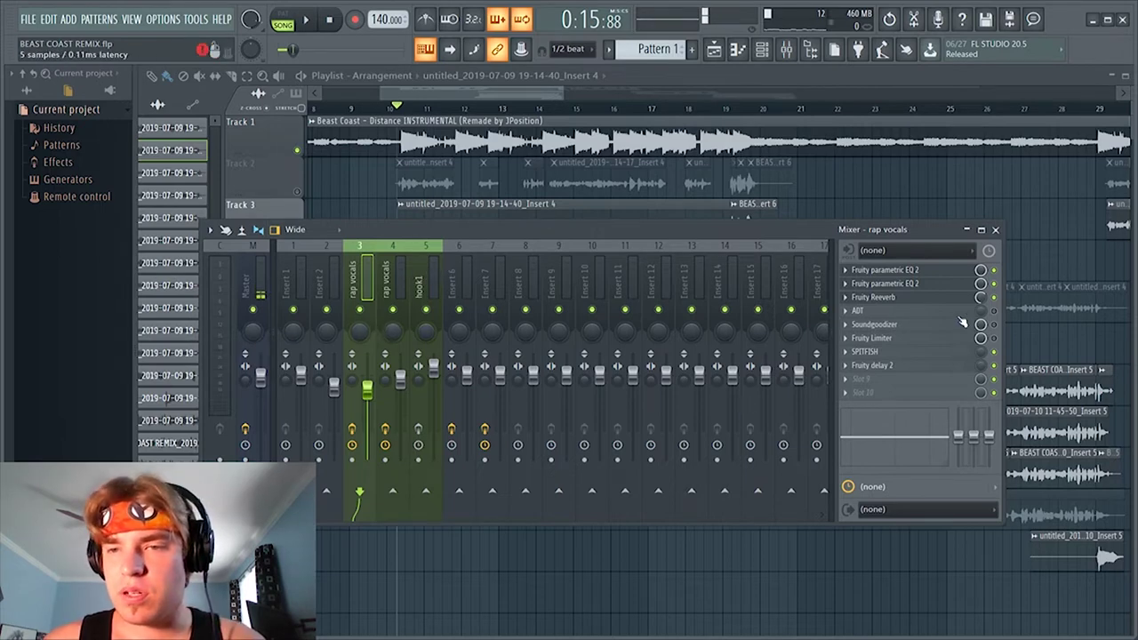
pyautogui.press('space')
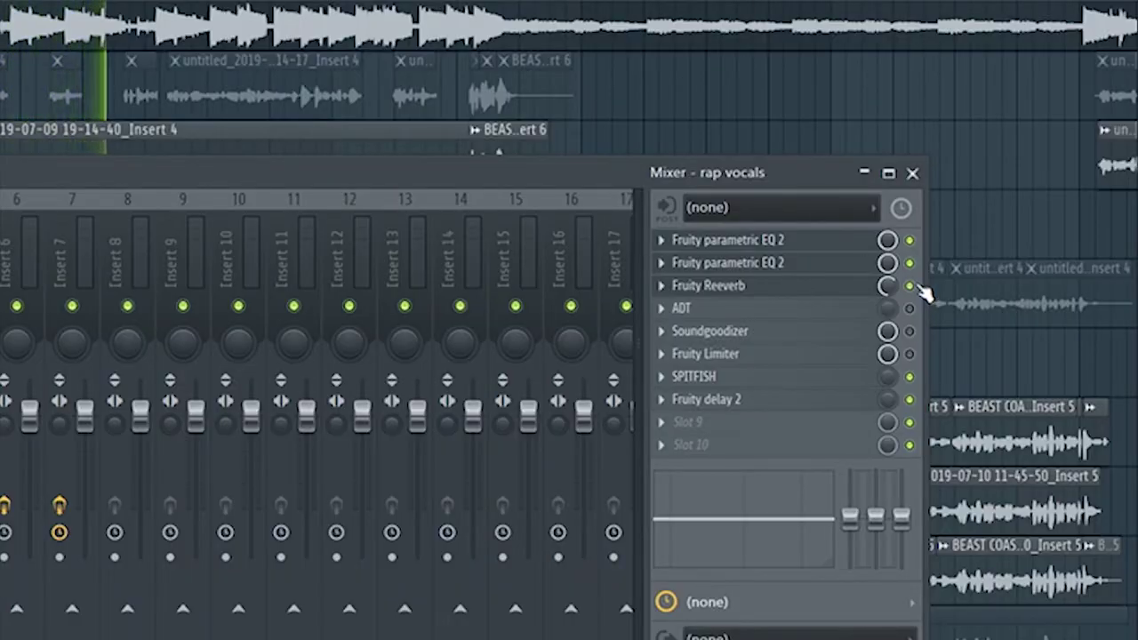
pyautogui.click(913, 285)
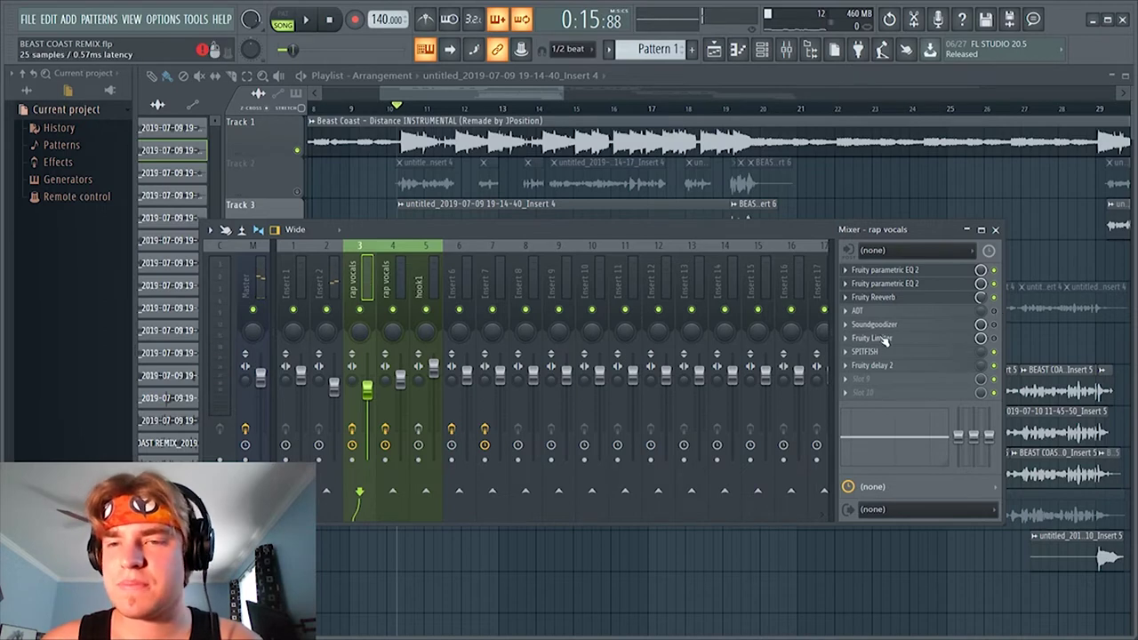
# Open ADT on the rap vocals, enable it, and audition the doubling effect at 100% mix level
pyautogui.click(859, 310)
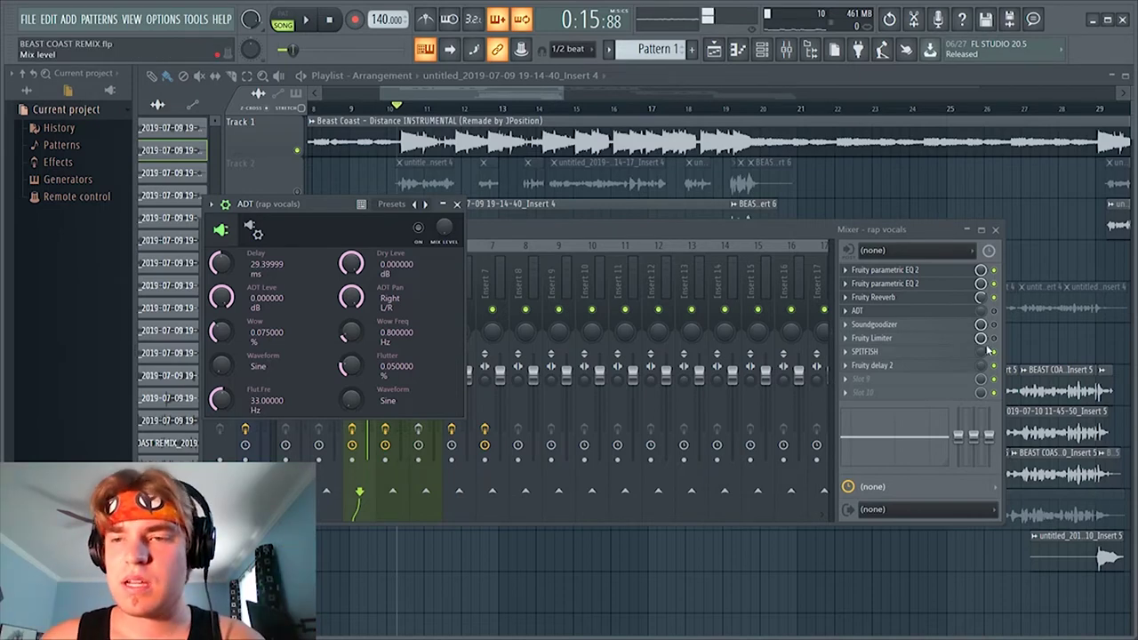
pyautogui.click(994, 313)
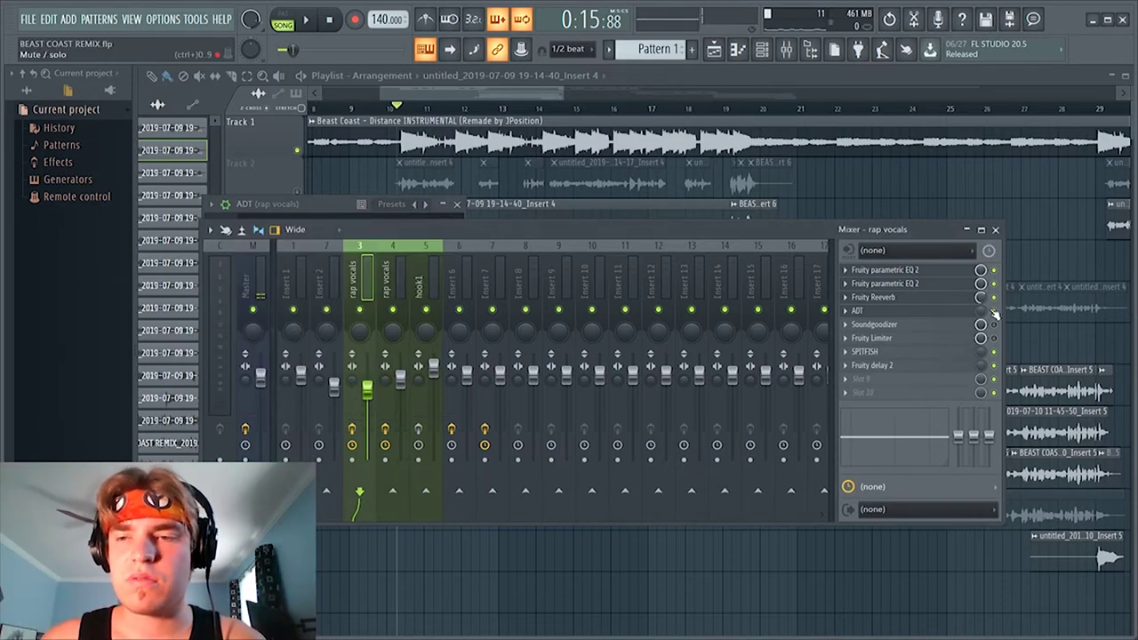
pyautogui.press('space')
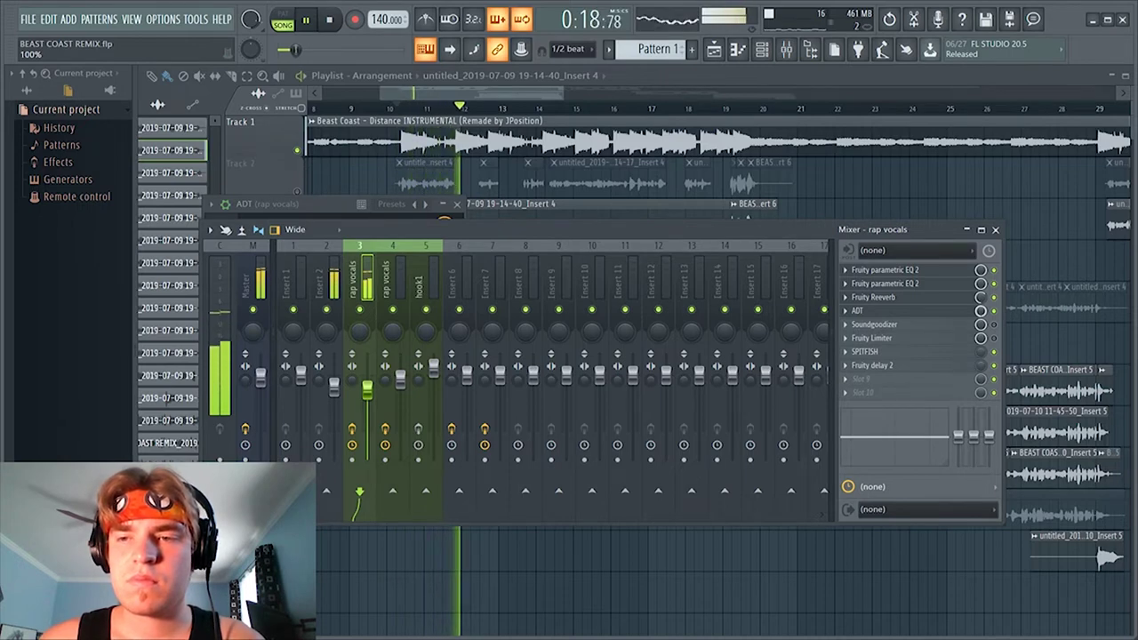
pyautogui.press('space')
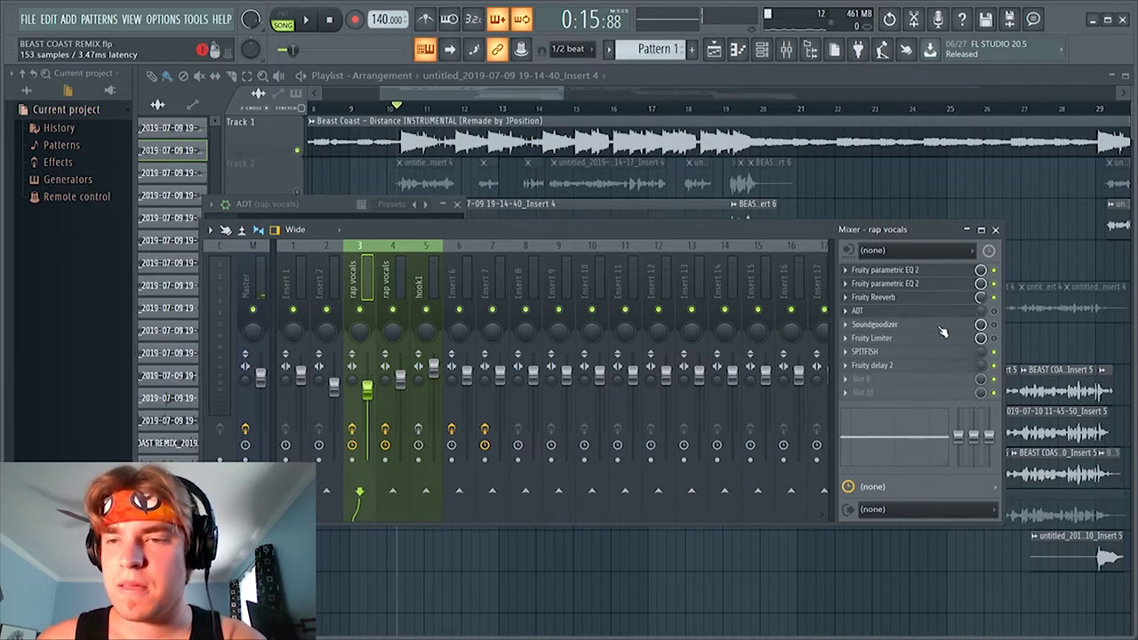
# Open Soundgoodizer on the rap vocals and enable it in mode A while playing the track
pyautogui.click(935, 326)
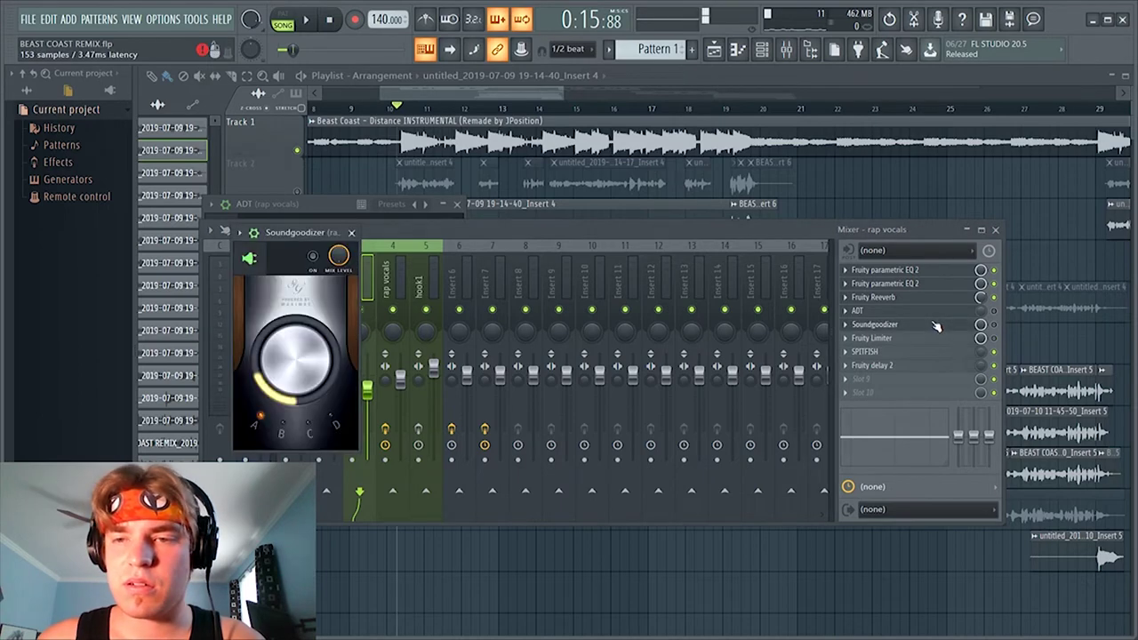
pyautogui.press('space')
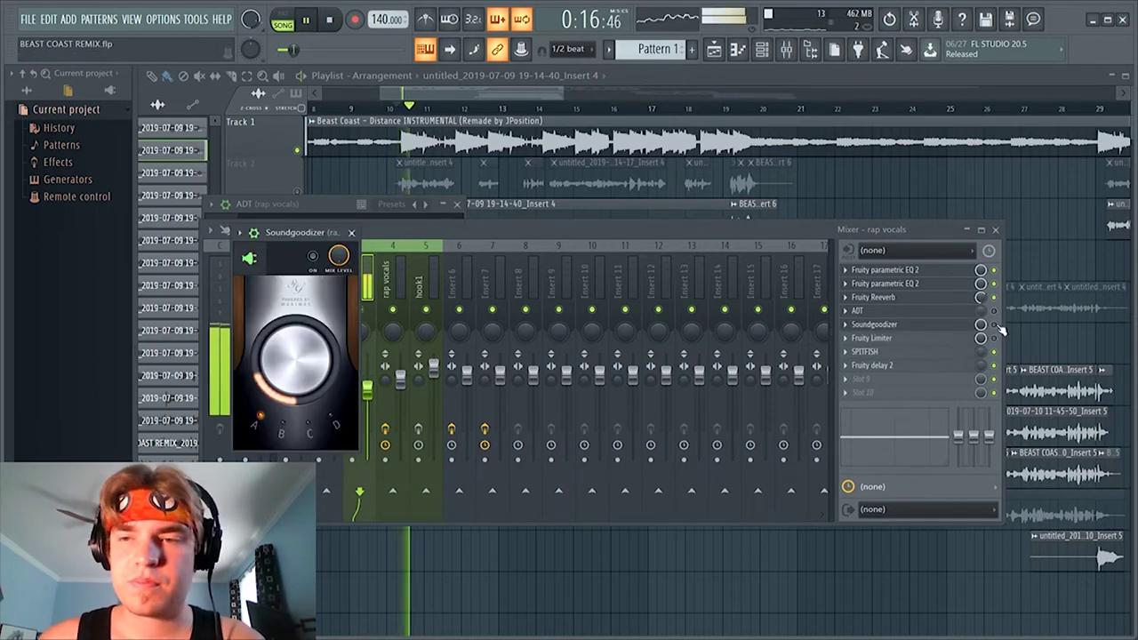
pyautogui.click(994, 325)
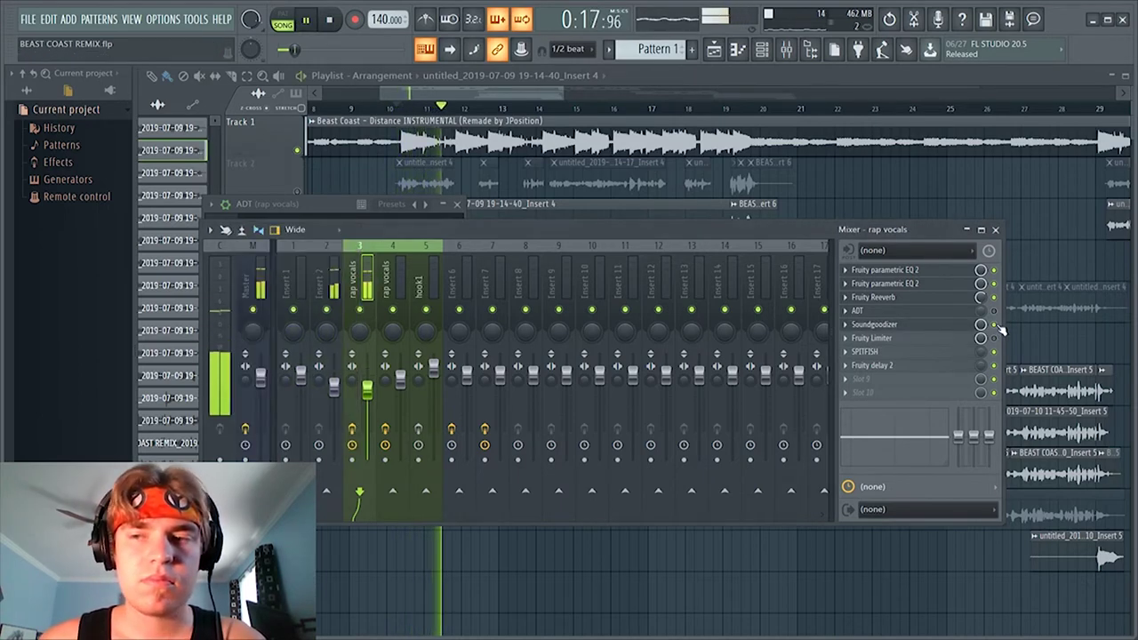
pyautogui.click(940, 327)
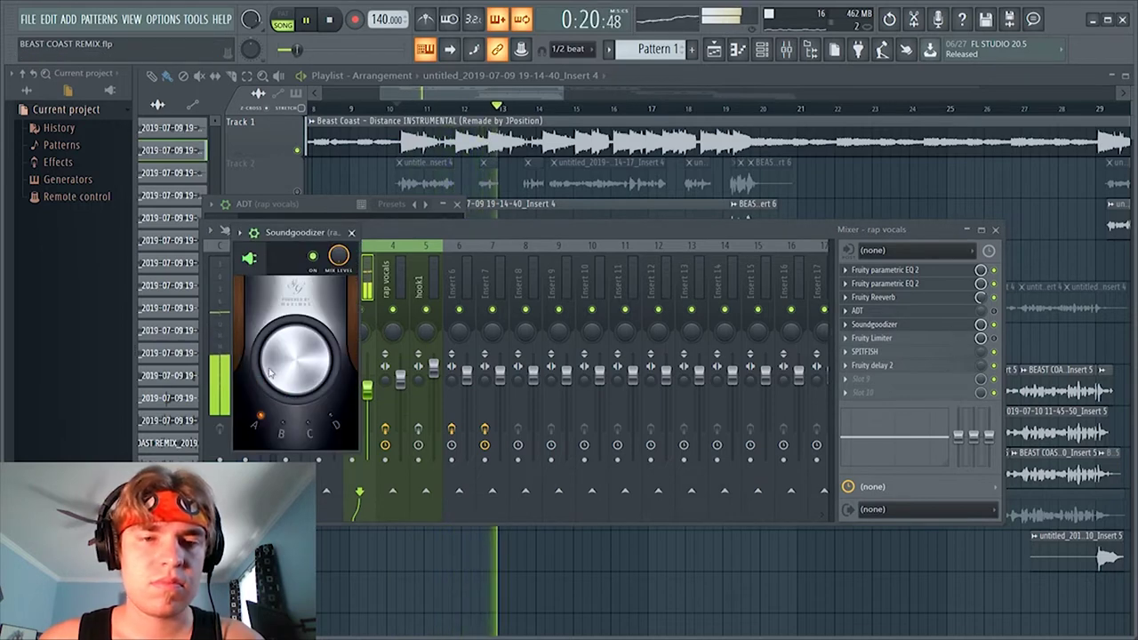
pyautogui.press('space')
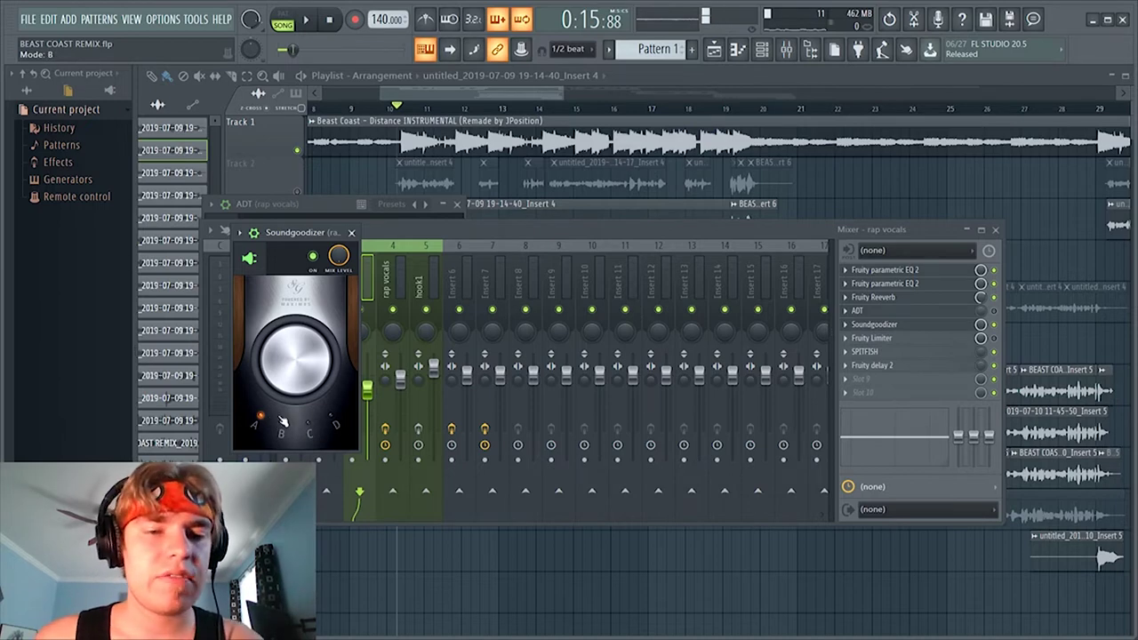
# Play the rap vocals and audition Soundgoodizer modes B, C and D, finishing back on mode A
pyautogui.press('space')
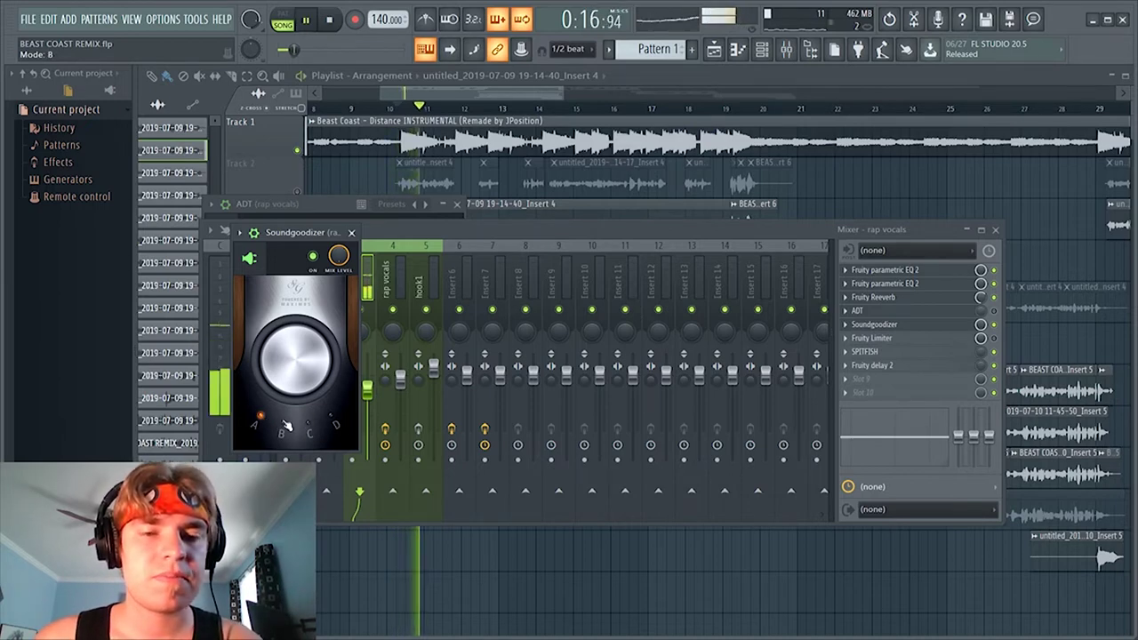
pyautogui.click(283, 428)
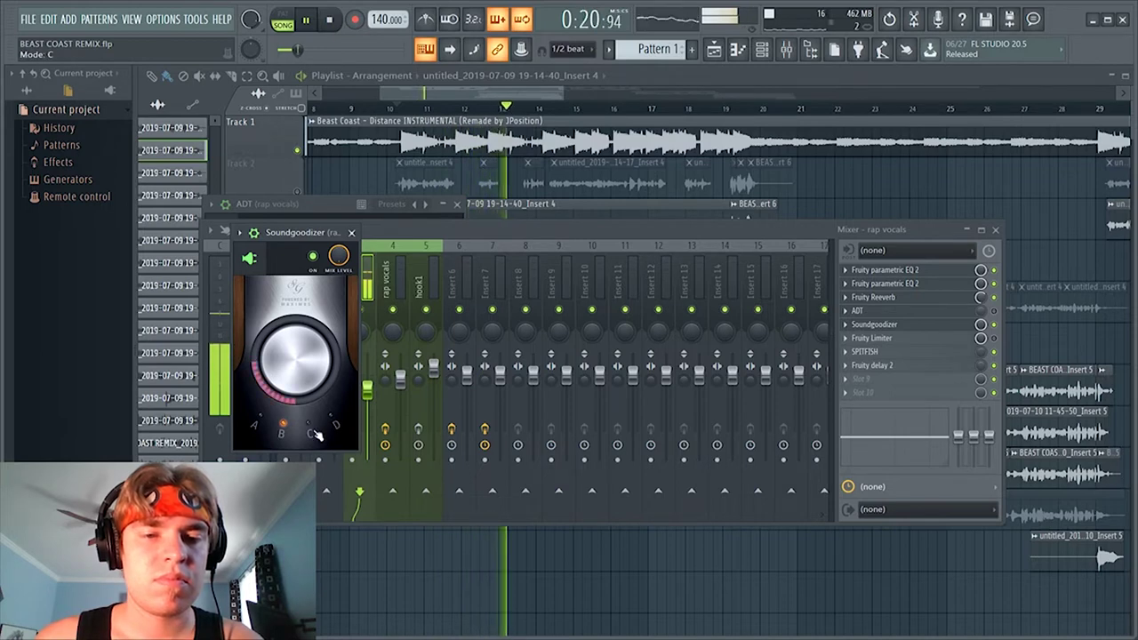
pyautogui.click(313, 430)
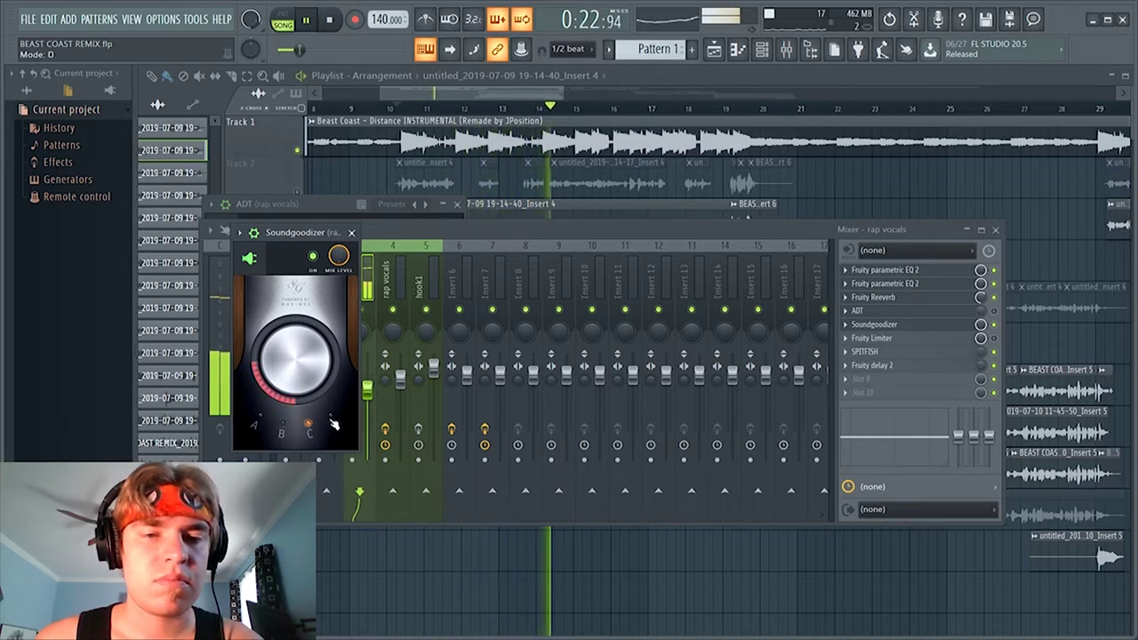
pyautogui.click(333, 421)
pyautogui.click(260, 421)
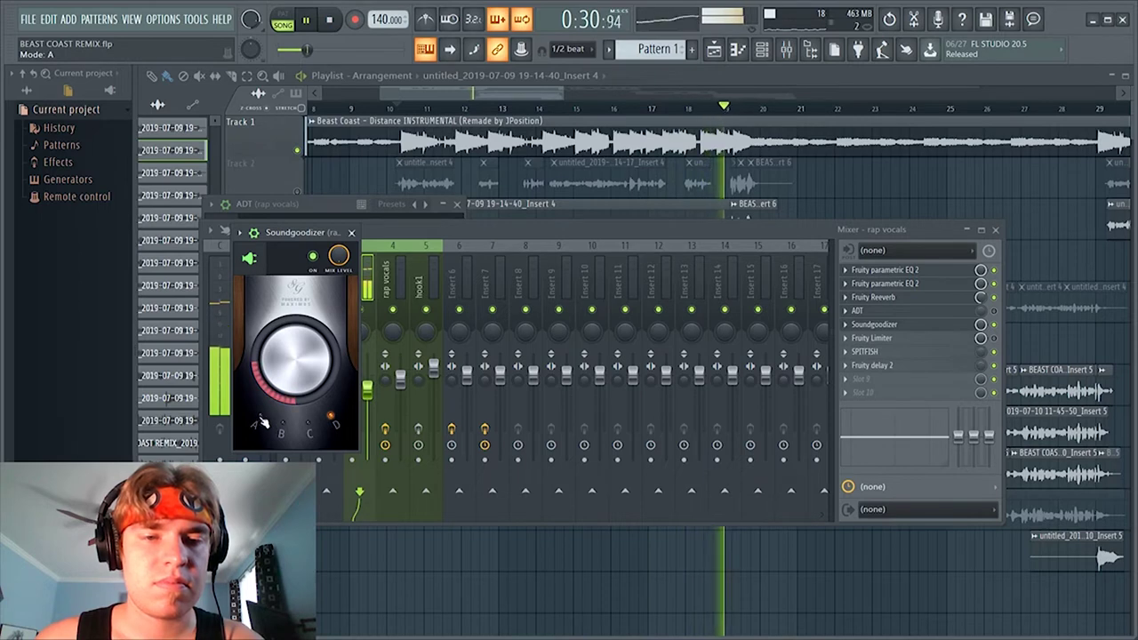
pyautogui.press('space')
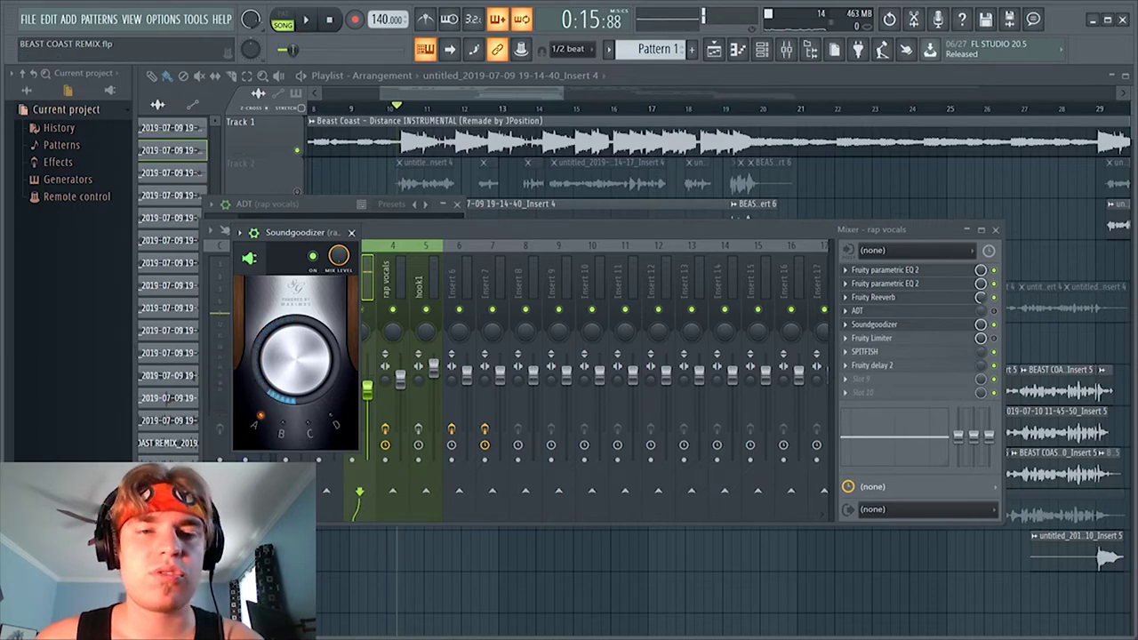
# Play the rap vocals several times in mode A, comparing the sound with and without Soundgoodizer
pyautogui.press('space')
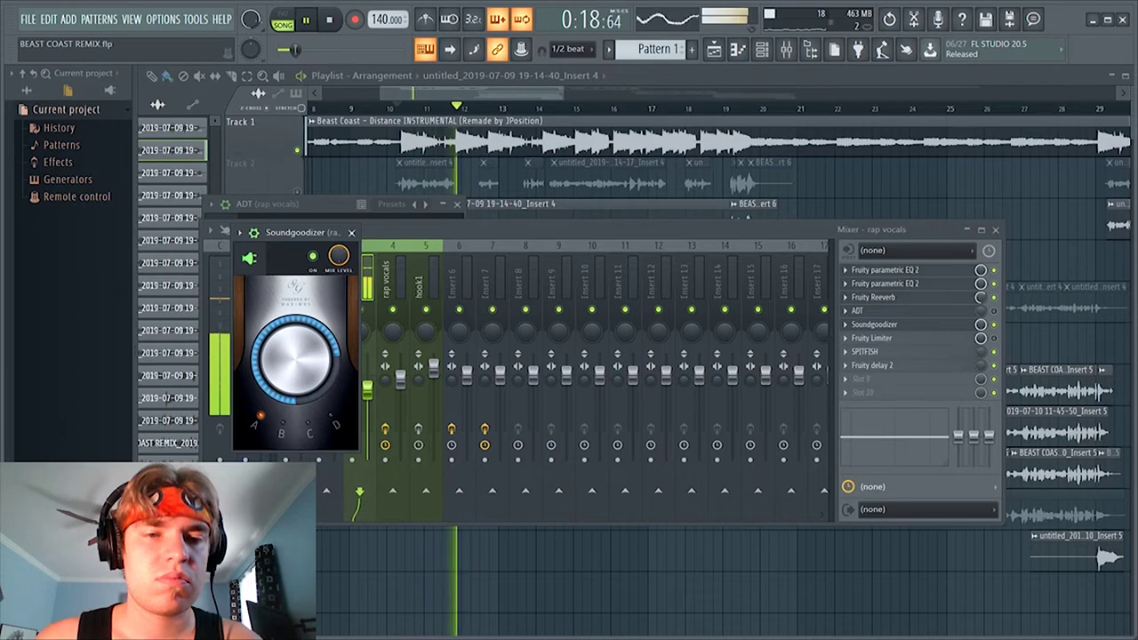
pyautogui.press('space')
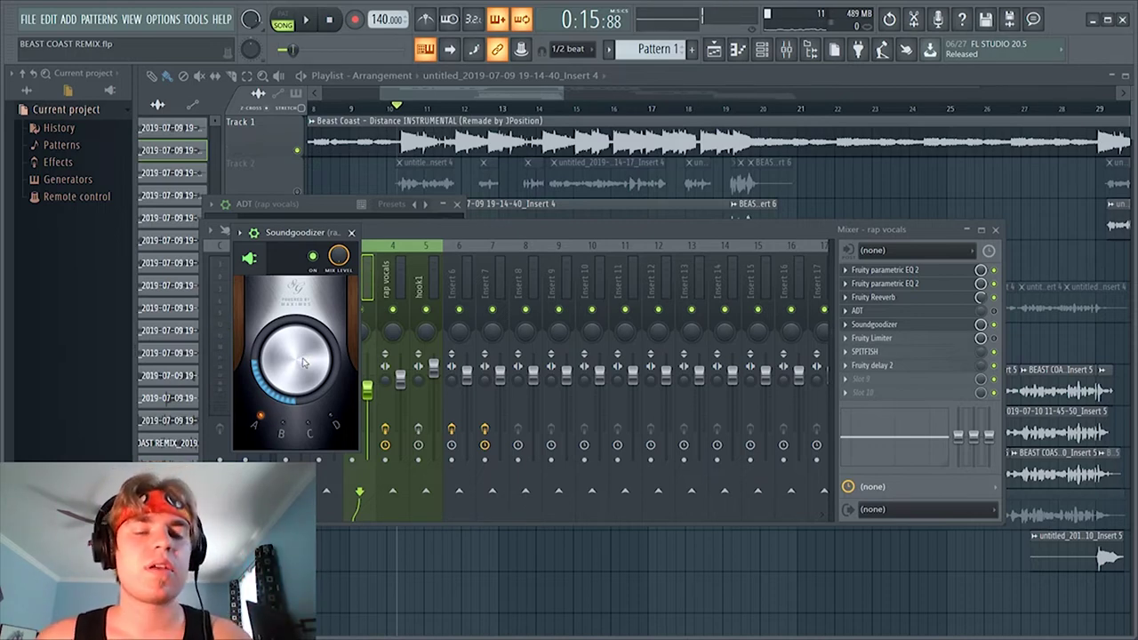
pyautogui.press('space')
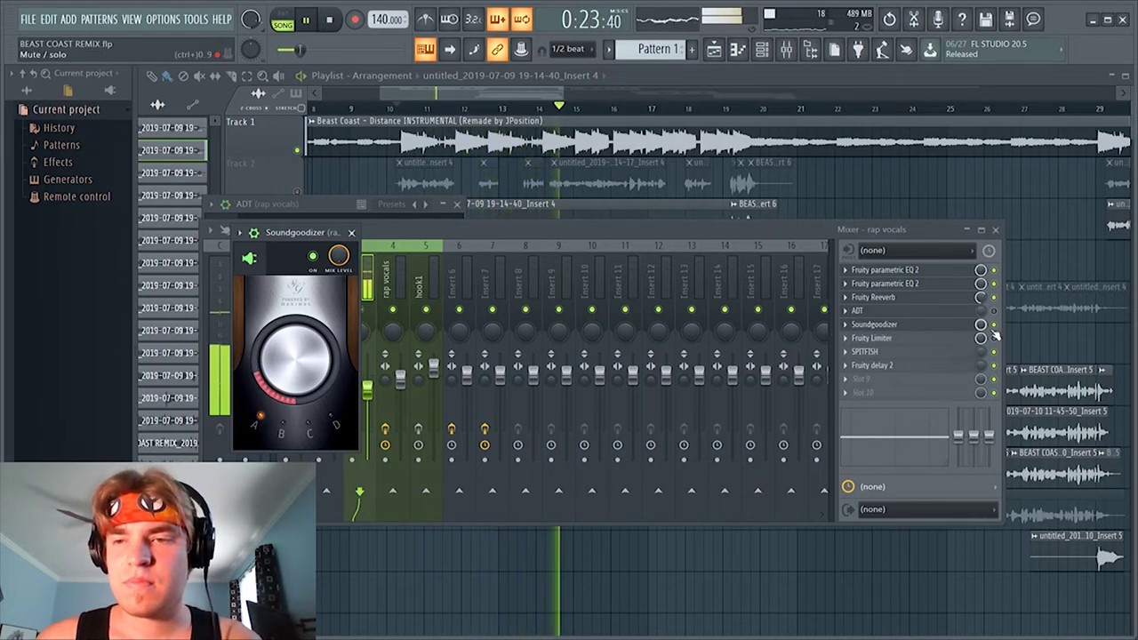
pyautogui.press('space')
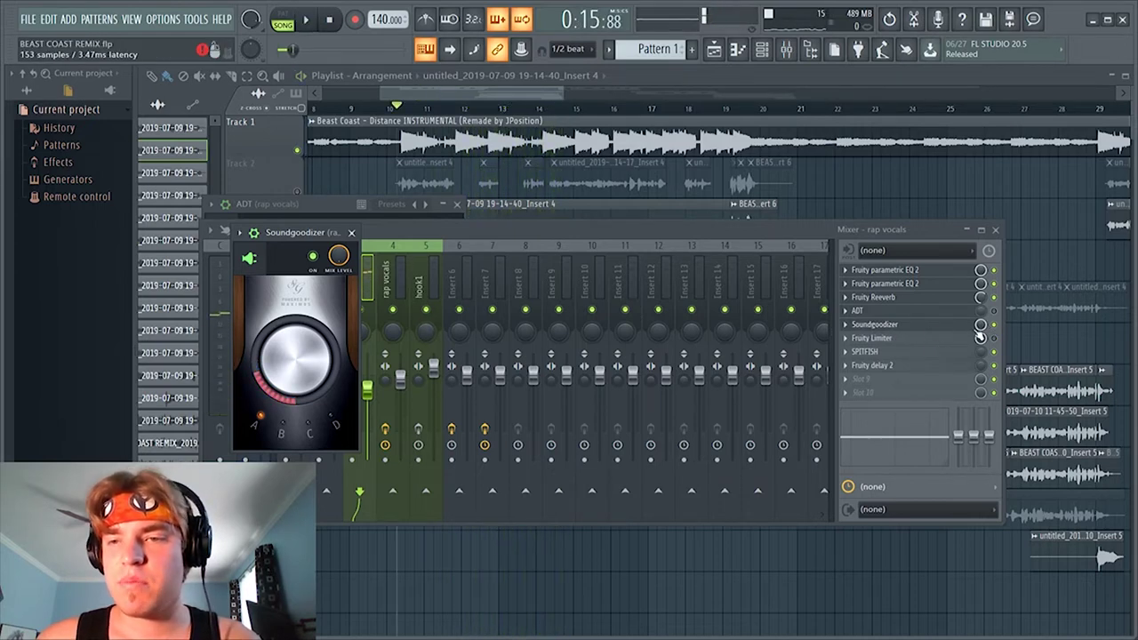
pyautogui.click(980, 327)
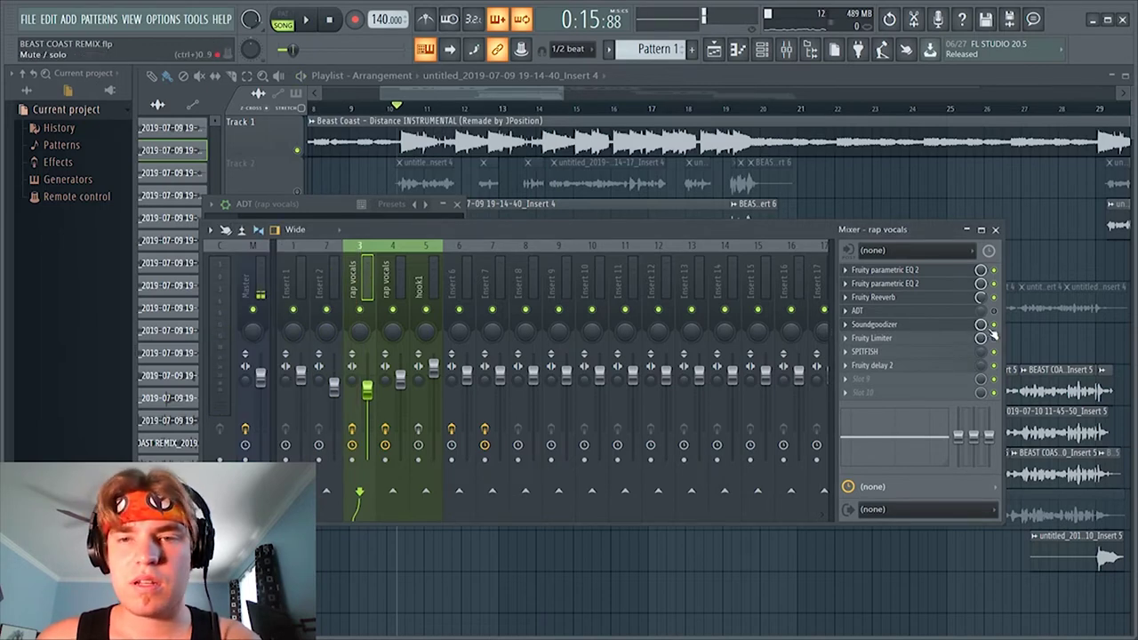
pyautogui.press('space')
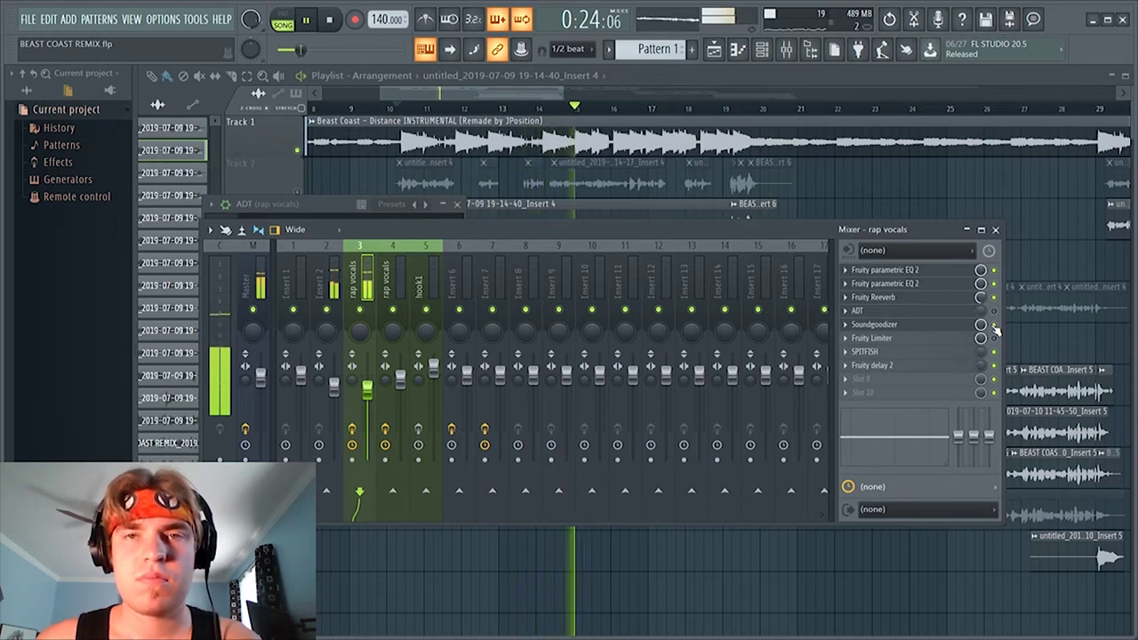
pyautogui.press('space')
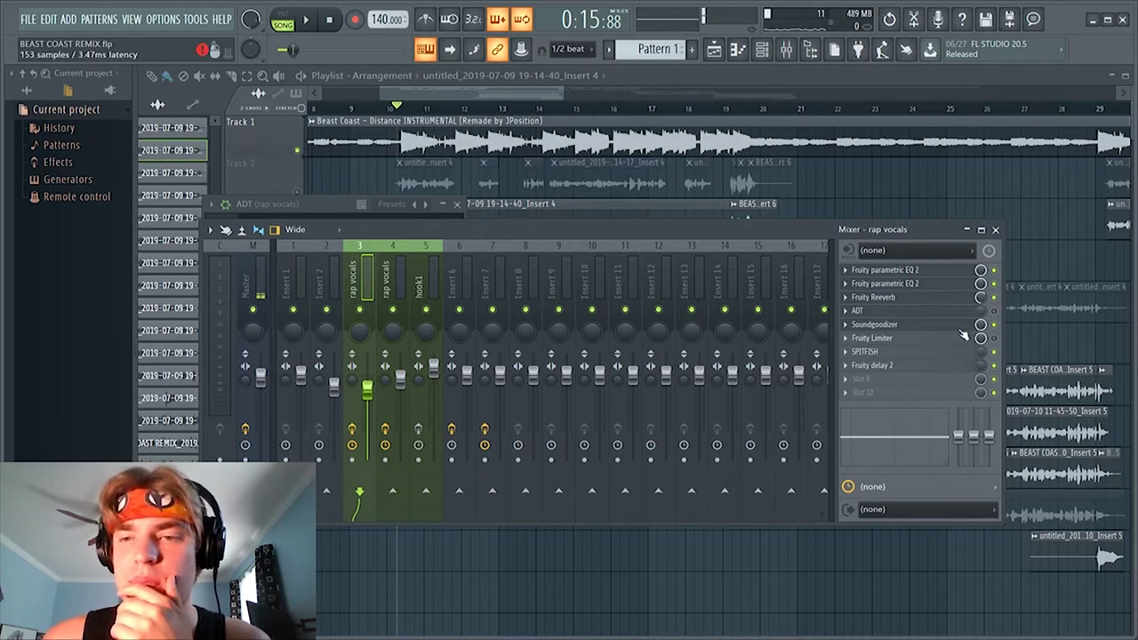
pyautogui.press('space')
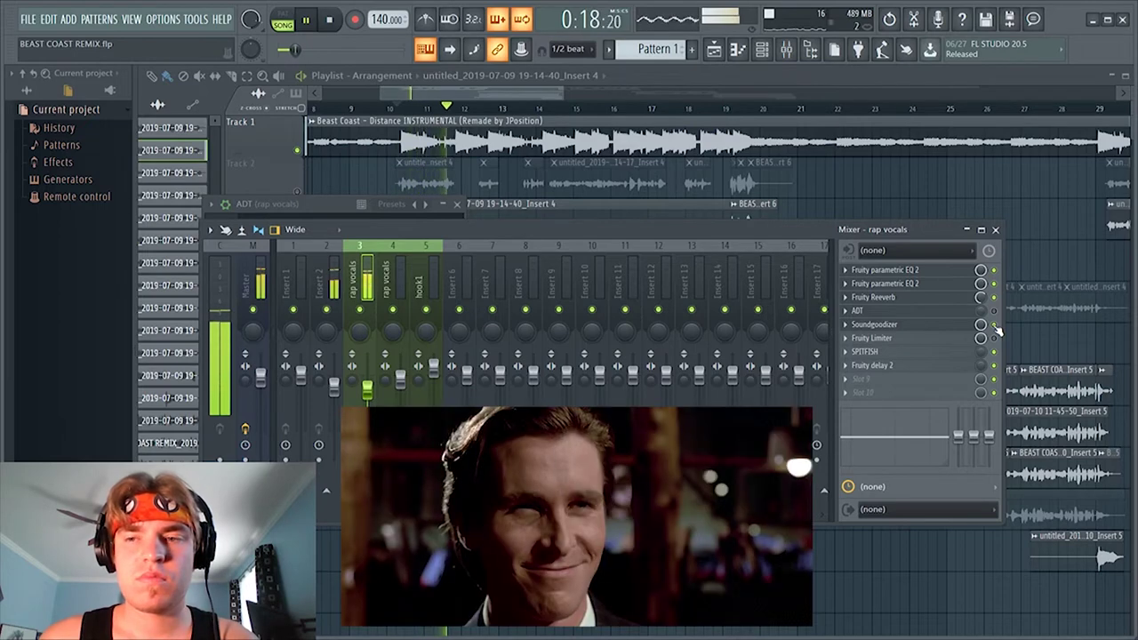
pyautogui.press('space')
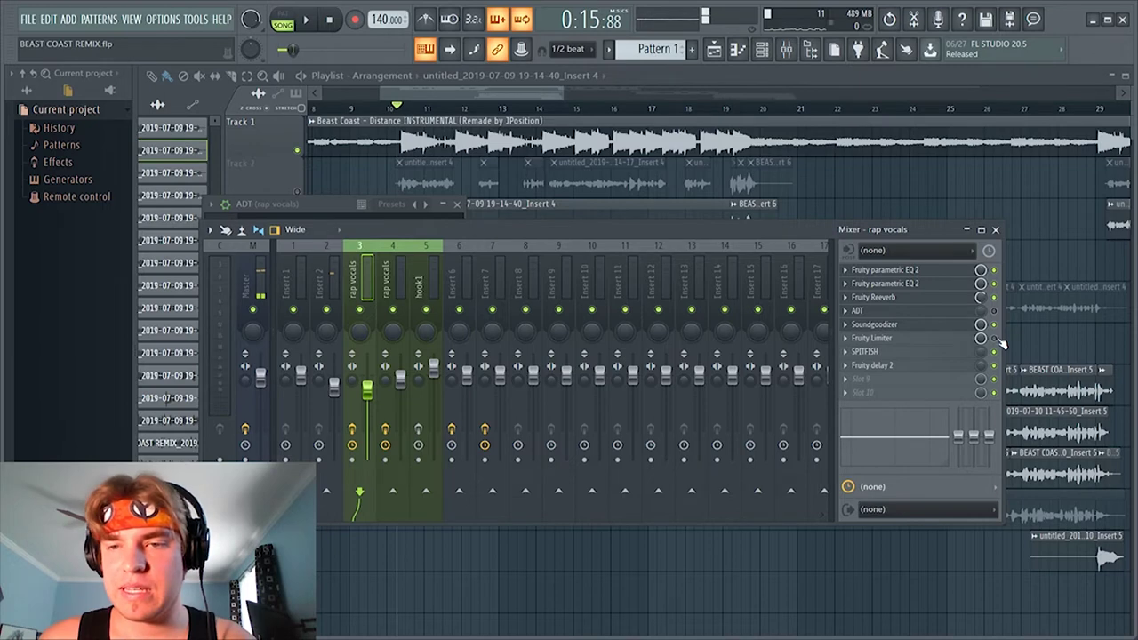
# Open and enable Fruity Limiter on the rap vocals, pause its graph, and adjust the compressor threshold
pyautogui.click(916, 338)
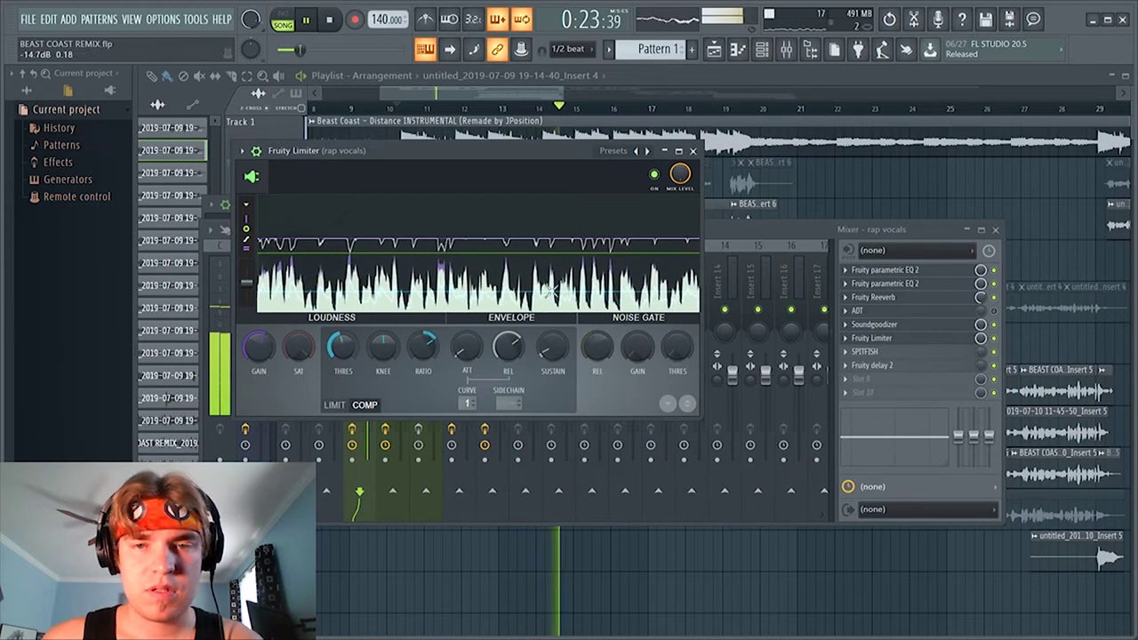
pyautogui.press('space')
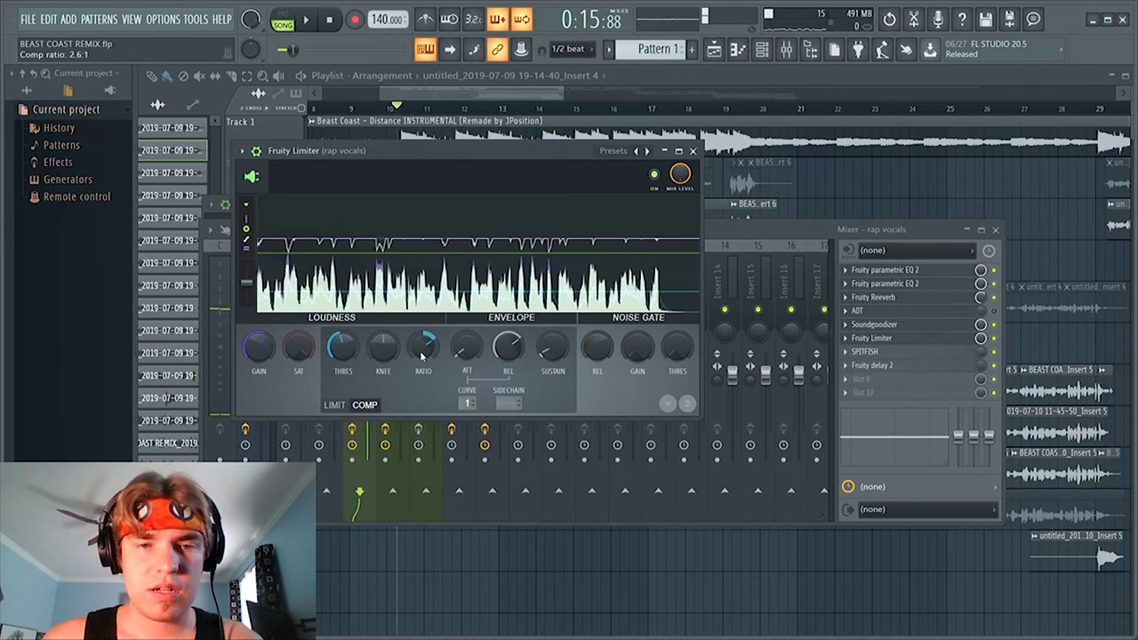
pyautogui.click(463, 242)
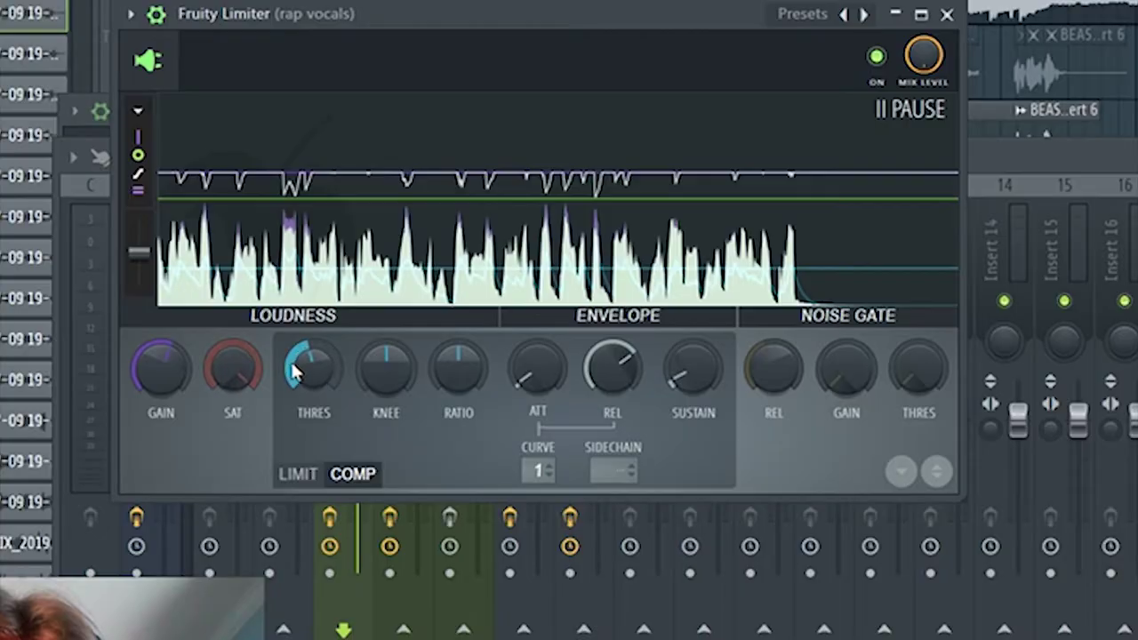
pyautogui.moveTo(333, 350); pyautogui.dragTo(343, 345)
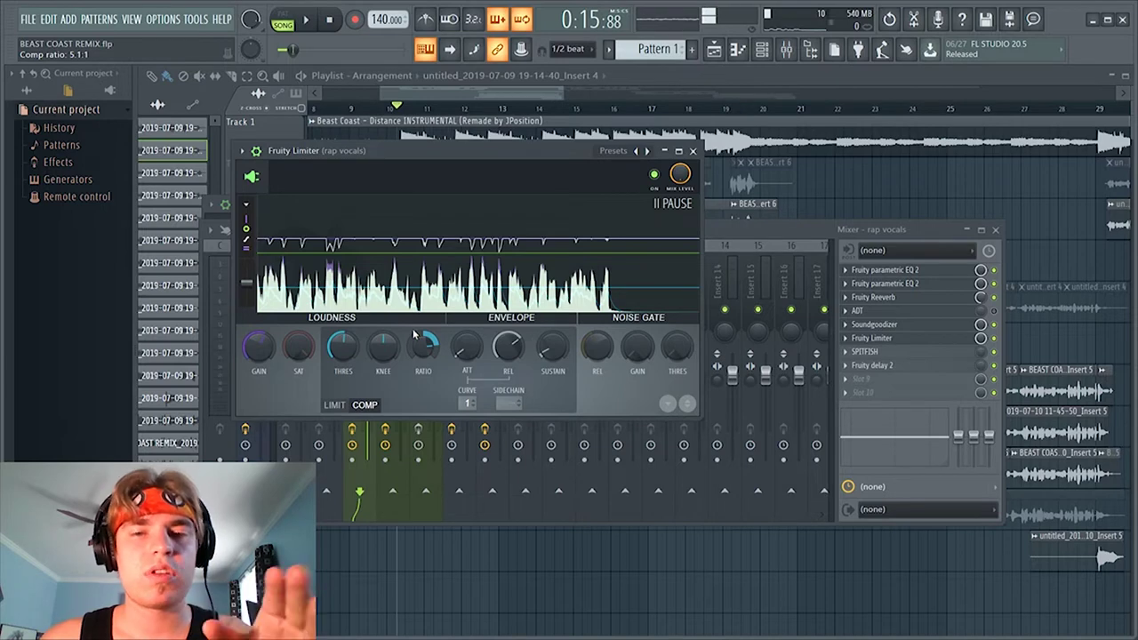
# During playback, raise the compressor ratio to 13.0:1 and lower its threshold to -28.2 dB to hear heavy compression
pyautogui.press('space')
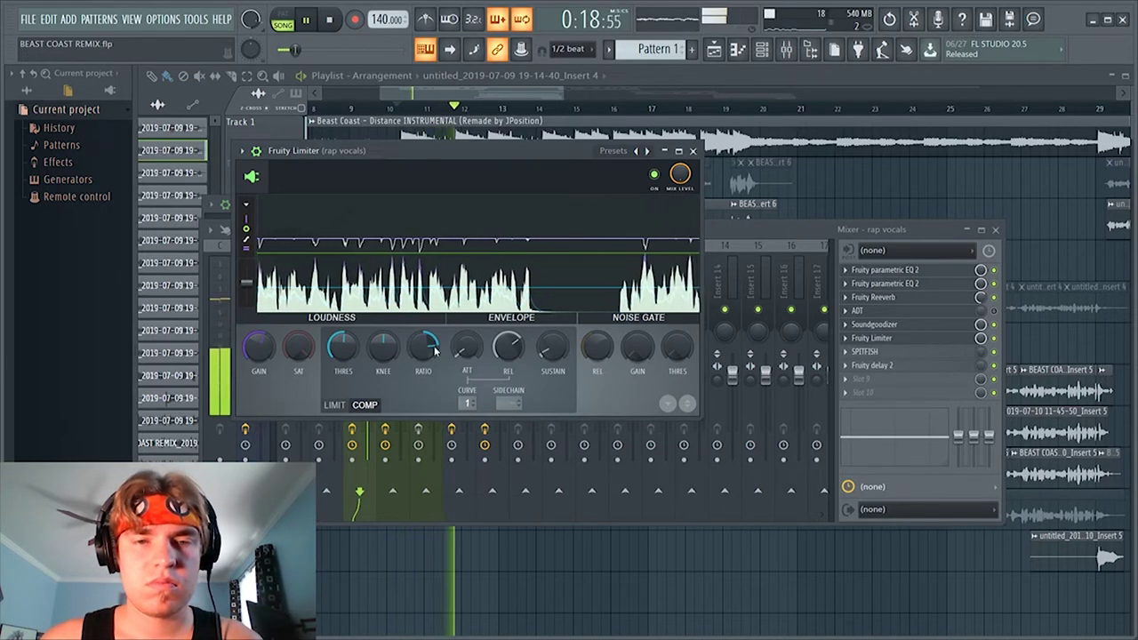
pyautogui.moveTo(424, 347); pyautogui.dragTo(423, 311)
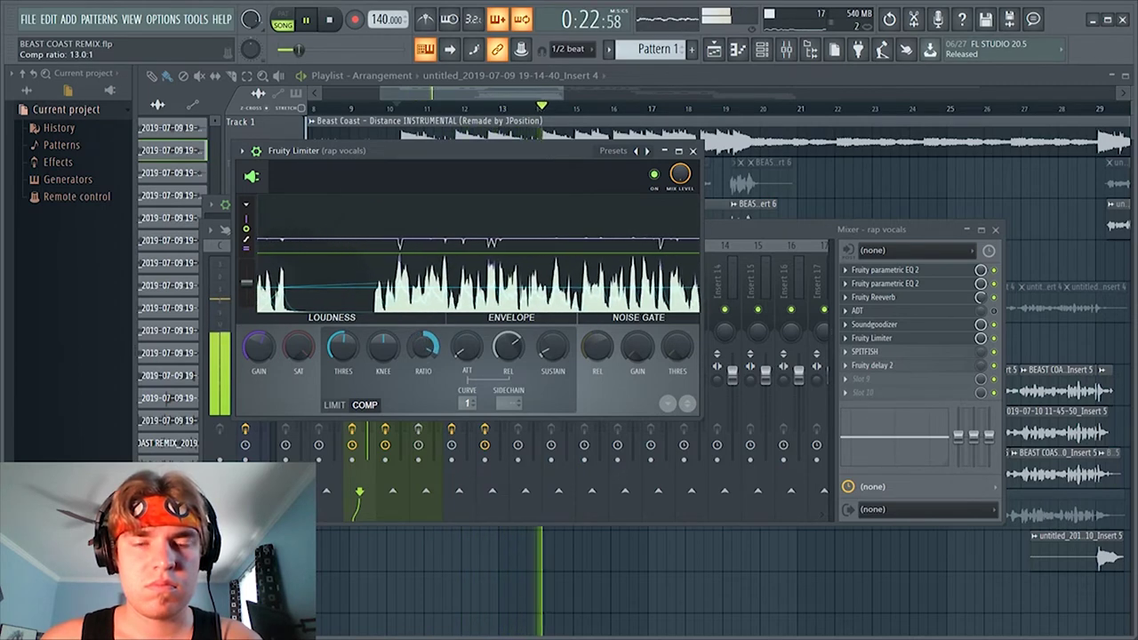
pyautogui.moveTo(343, 346); pyautogui.dragTo(343, 395)
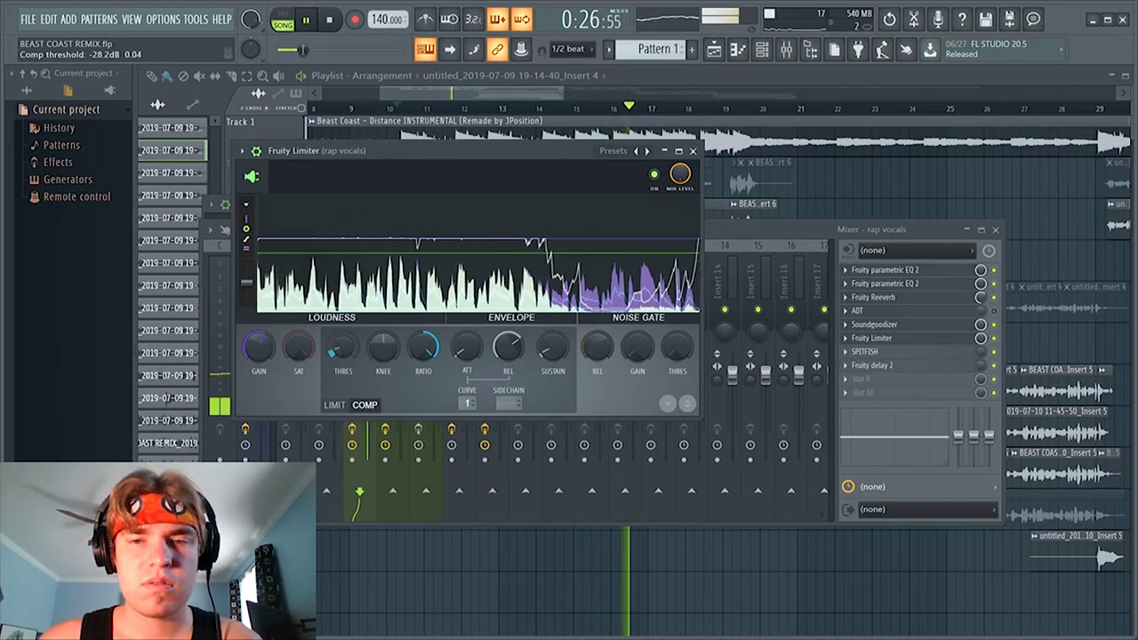
# Set the rap vocals' compressor threshold to about -12.3 dB and its ratio to about 3.2:1 while listening
pyautogui.moveTo(423, 349); pyautogui.dragTo(423, 374)
pyautogui.moveTo(341, 347); pyautogui.dragTo(341, 356)
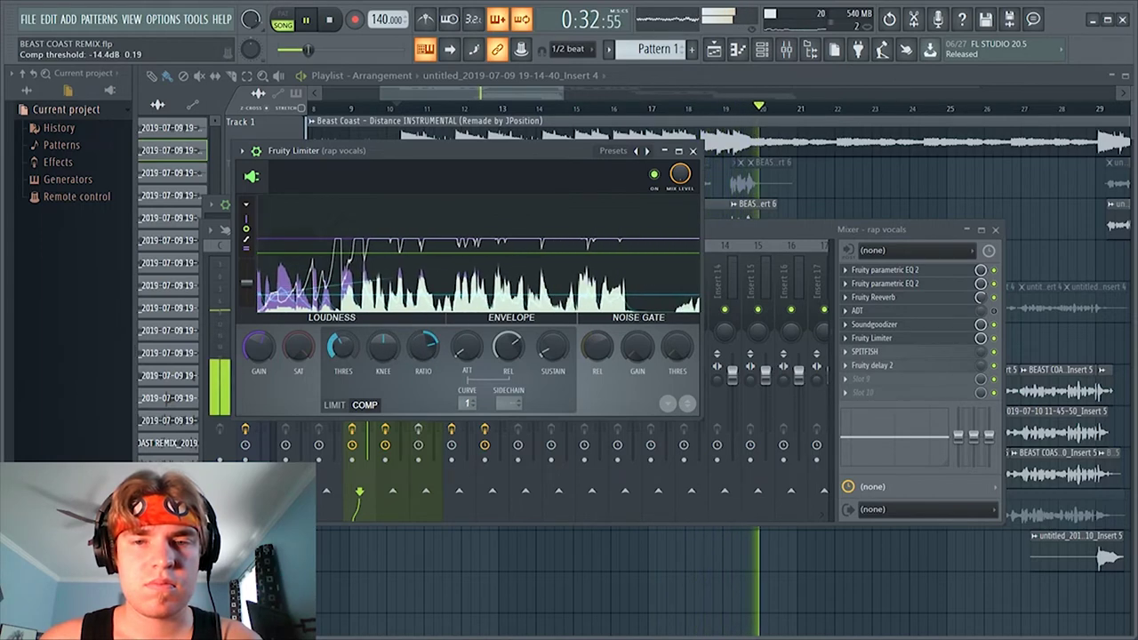
pyautogui.moveTo(427, 347); pyautogui.dragTo(427, 350)
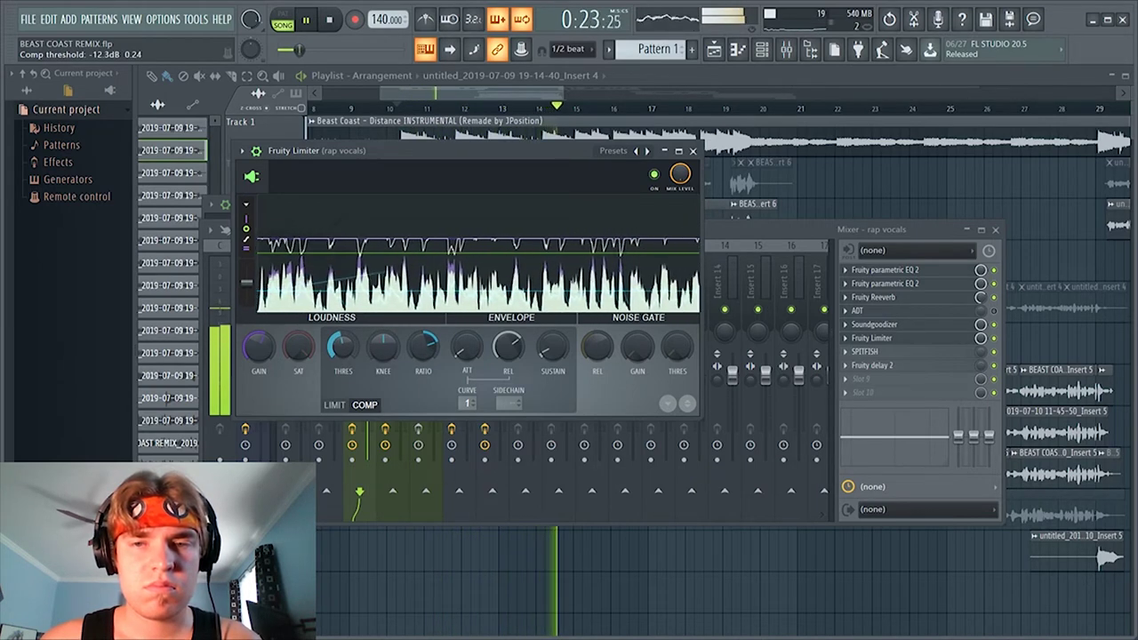
pyautogui.moveTo(424, 347); pyautogui.dragTo(424, 355)
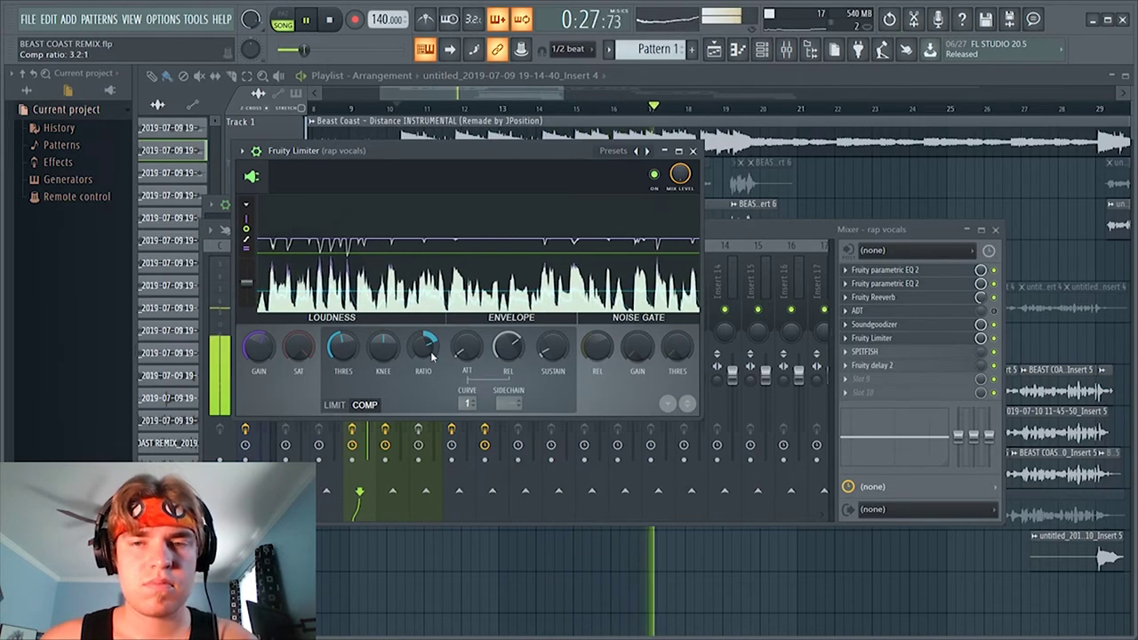
pyautogui.press('space')
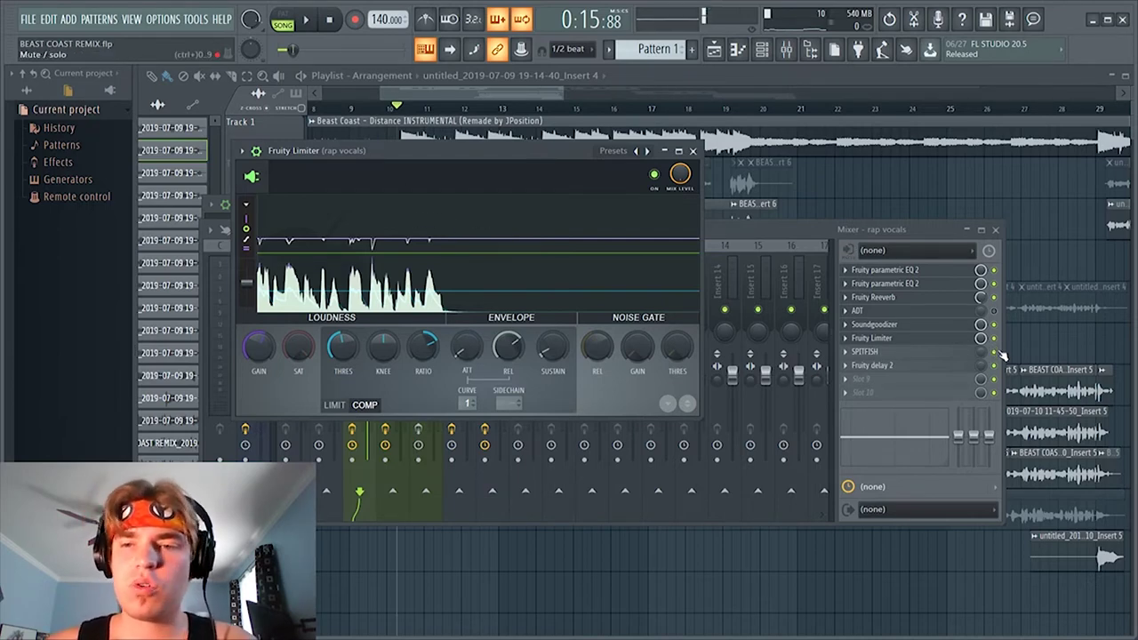
# Open the SPITFISH de-esser on the rap vocals and reposition its window over the mixer
pyautogui.click(949, 353)
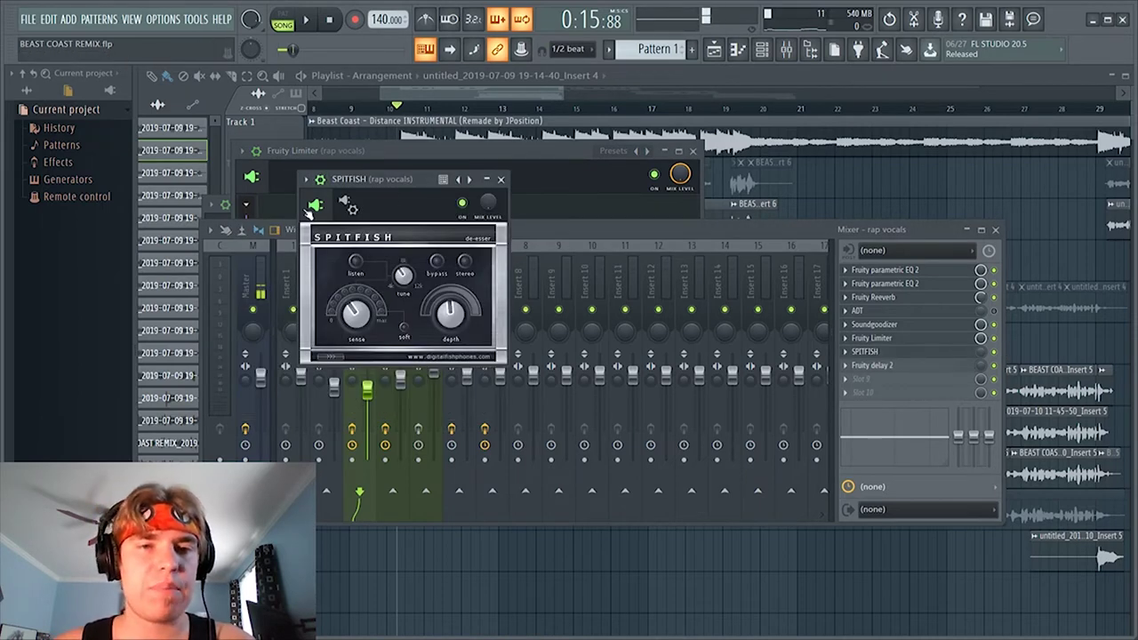
pyautogui.moveTo(398, 182); pyautogui.dragTo(433, 188)
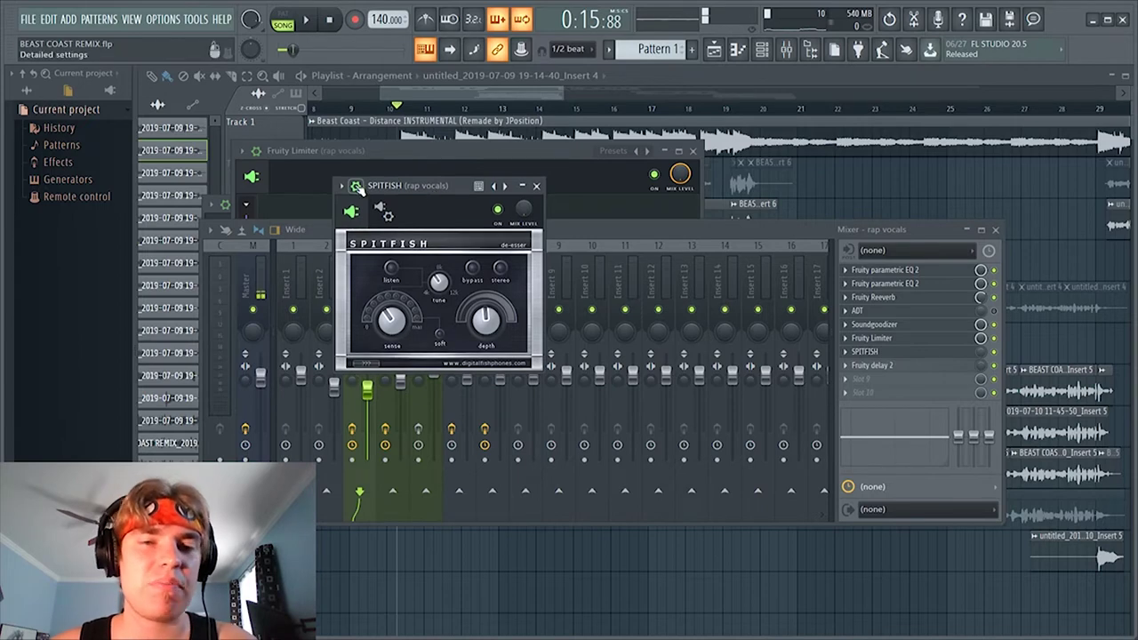
pyautogui.click(343, 189)
pyautogui.click(450, 187)
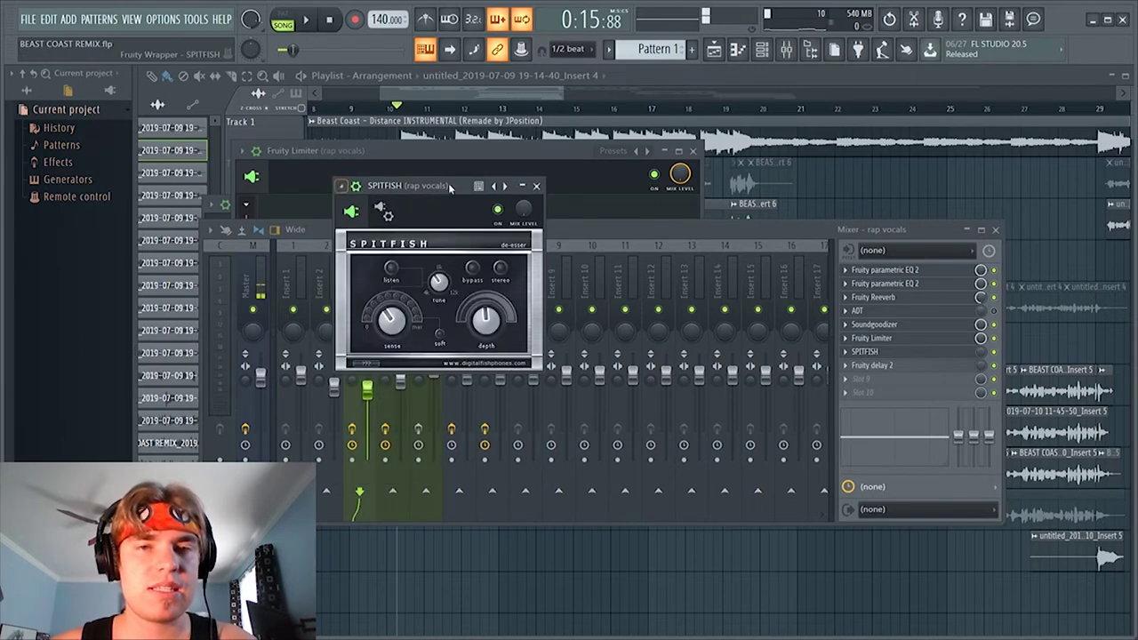
# Play the rap vocals while switching SPITFISH off and on to hear the de-essing
pyautogui.click(997, 357)
pyautogui.press('space')
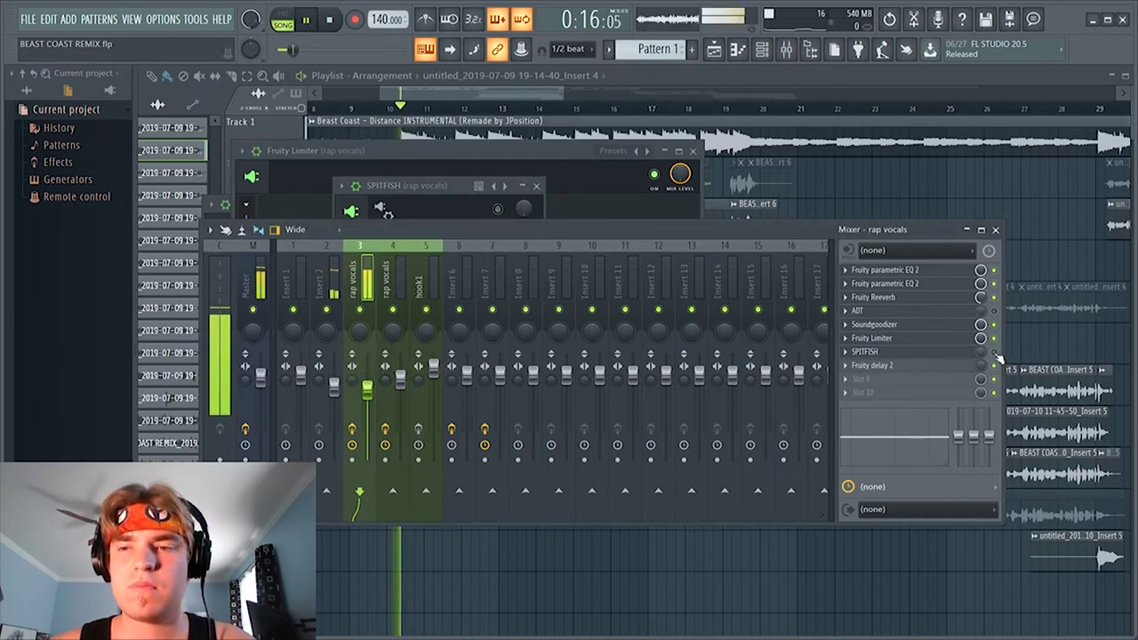
pyautogui.press('space')
pyautogui.press('space')
pyautogui.press('space')
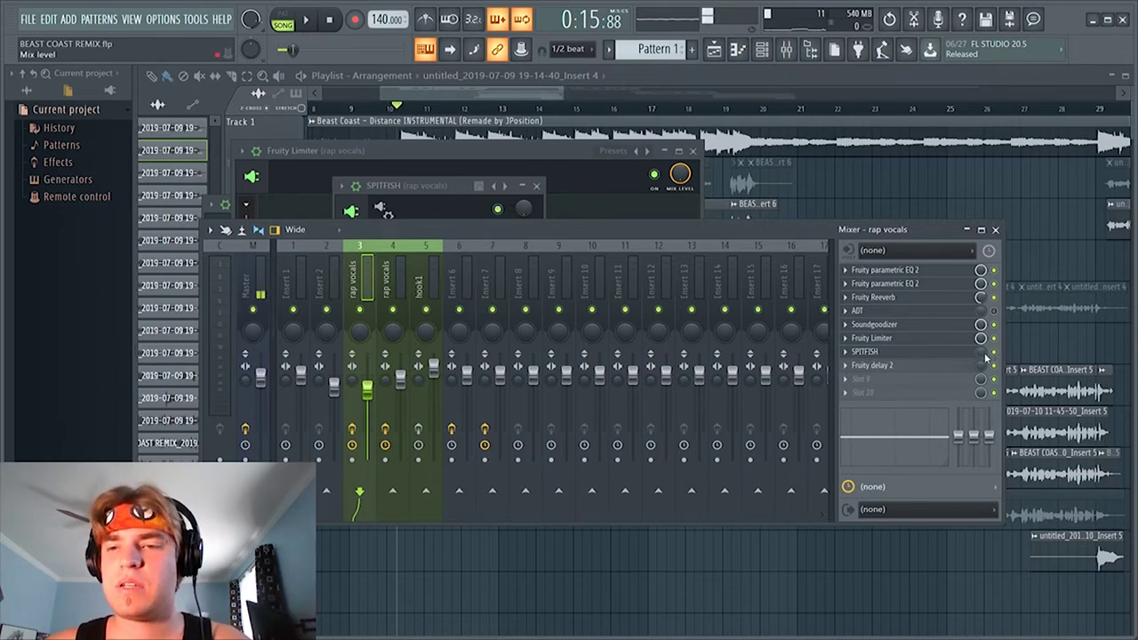
# Reopen SPITFISH, raise its mix level to full, and play the rap vocals
pyautogui.click(939, 354)
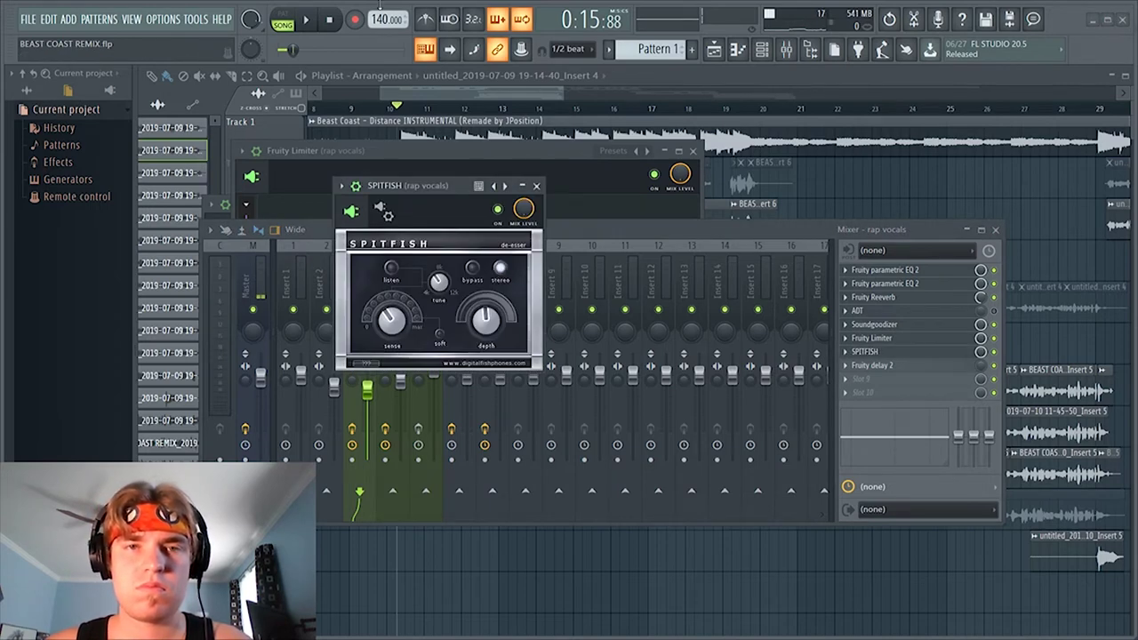
pyautogui.click(308, 20)
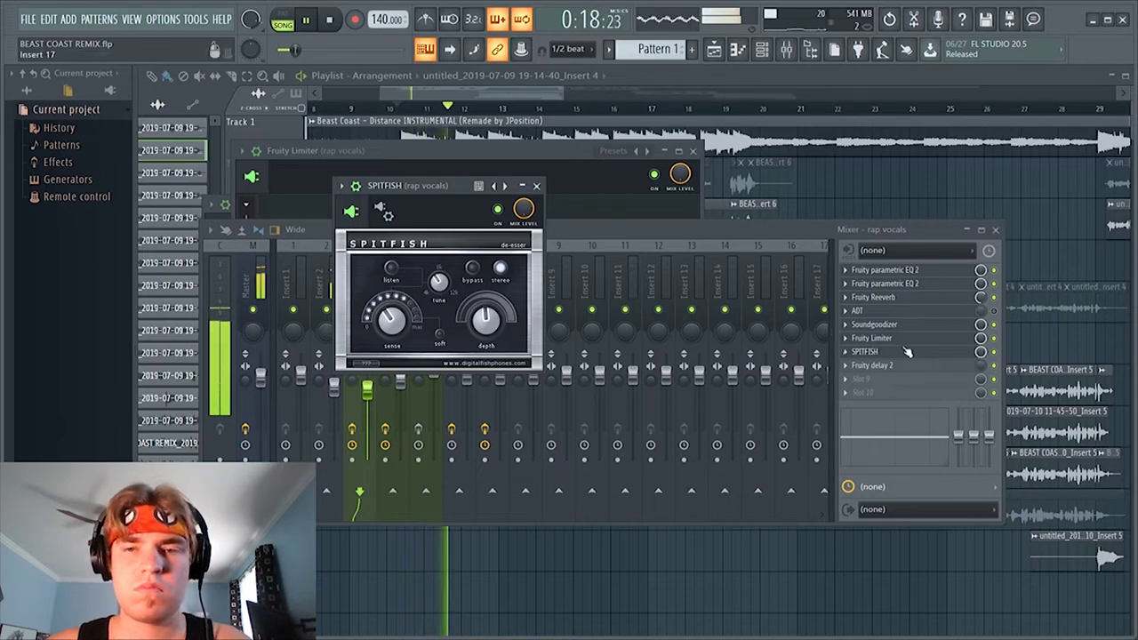
pyautogui.press('space')
# Compare the rap vocals with SPITFISH switched off and on by repeatedly playing the same section, and leave it on
pyautogui.click(1000, 360)
pyautogui.press('space')
pyautogui.press('space')
pyautogui.press('space')
pyautogui.press('space')
pyautogui.press('space')
pyautogui.press('space')
pyautogui.press('space')
pyautogui.press('space')
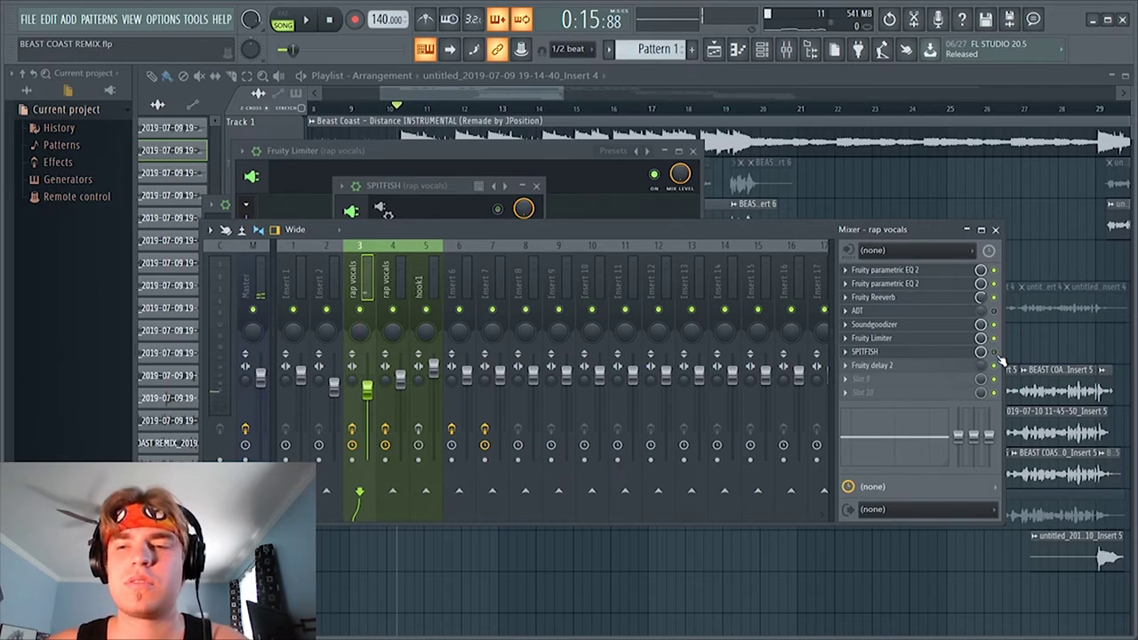
pyautogui.press('space')
pyautogui.press('space')
pyautogui.press('space')
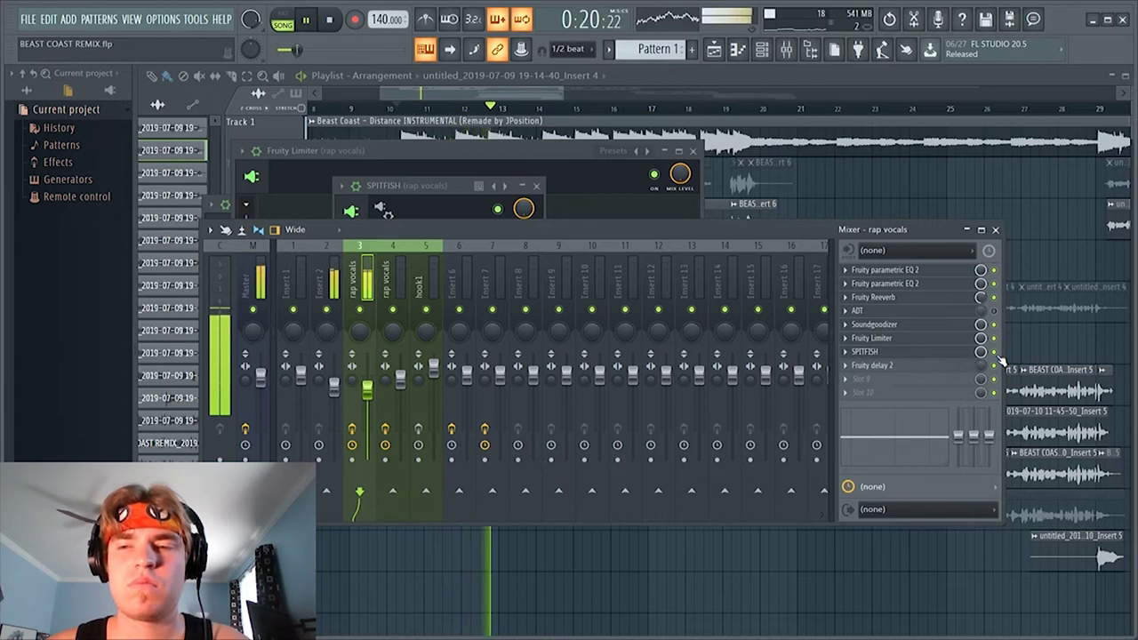
pyautogui.press('space')
pyautogui.press('space')
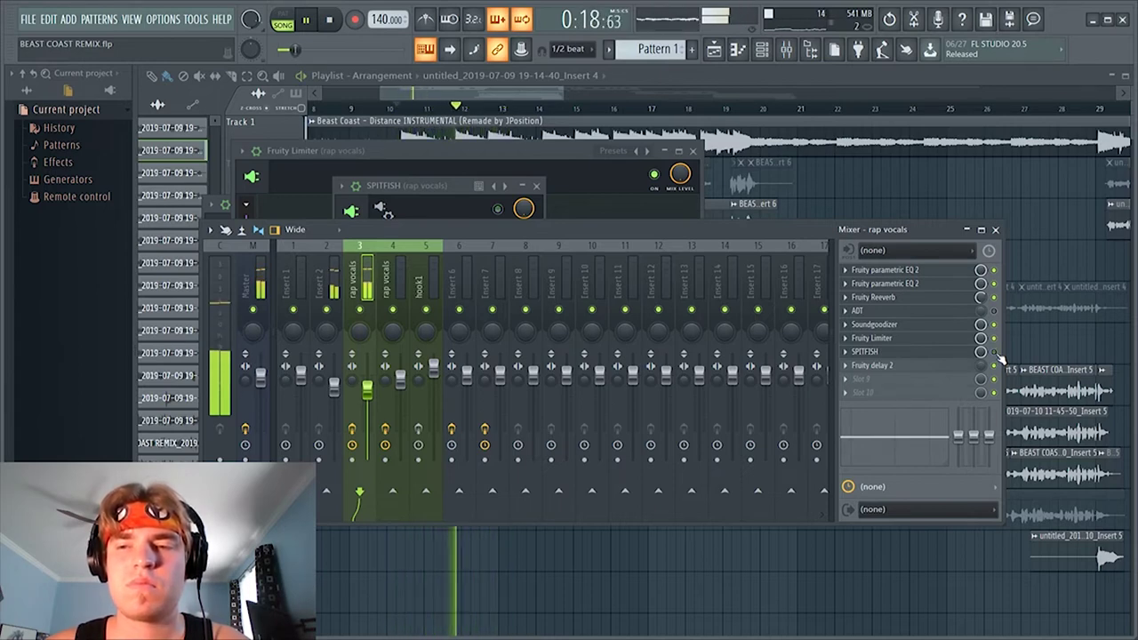
pyautogui.press('space')
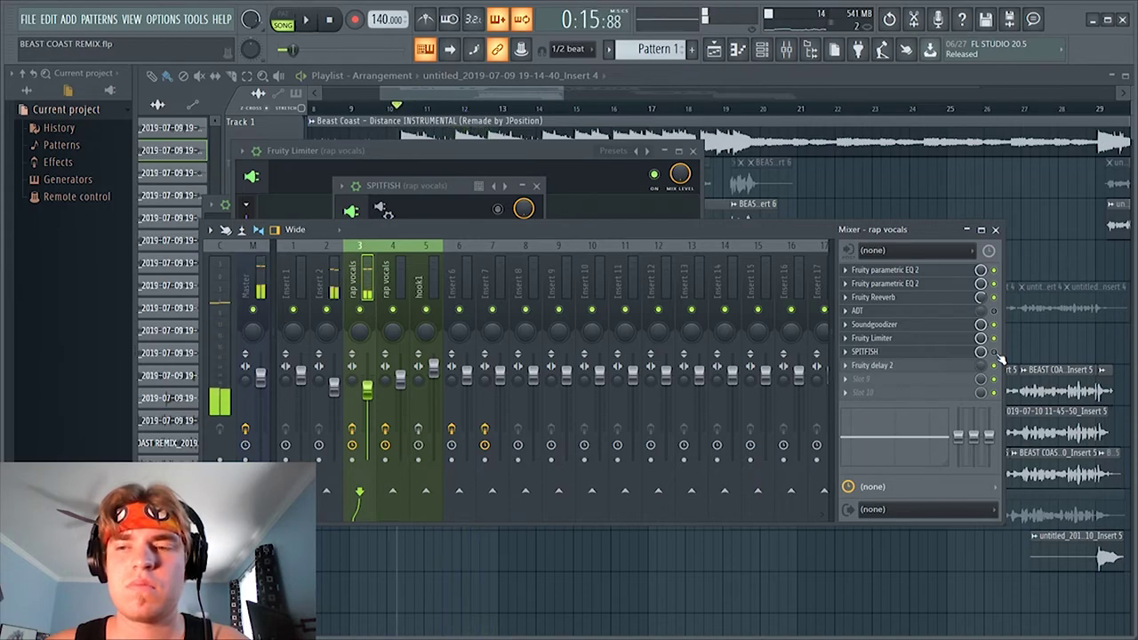
pyautogui.click(995, 353)
# Open SPITFISH on the rap vocals and audition different sense and depth settings during playback
pyautogui.click(960, 353)
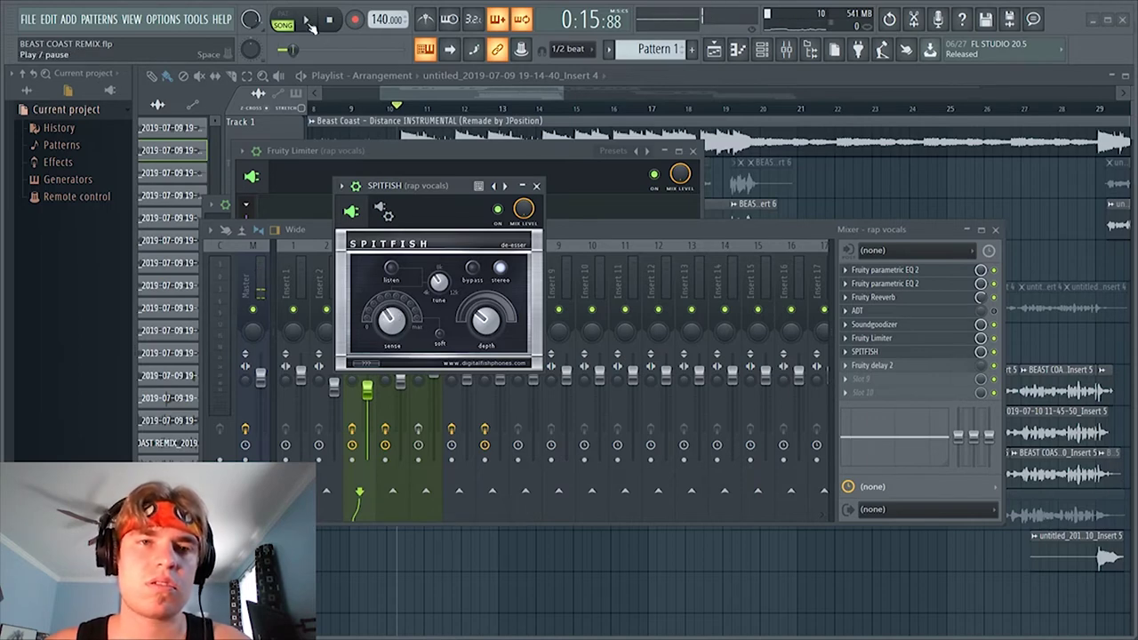
pyautogui.click(305, 19)
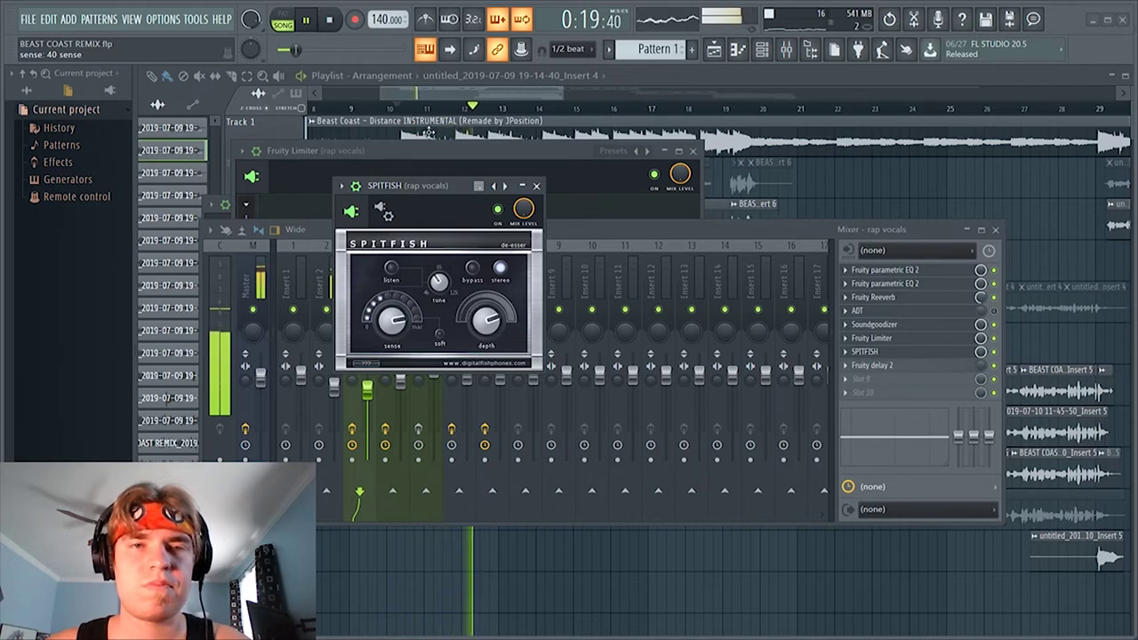
pyautogui.click(336, 19)
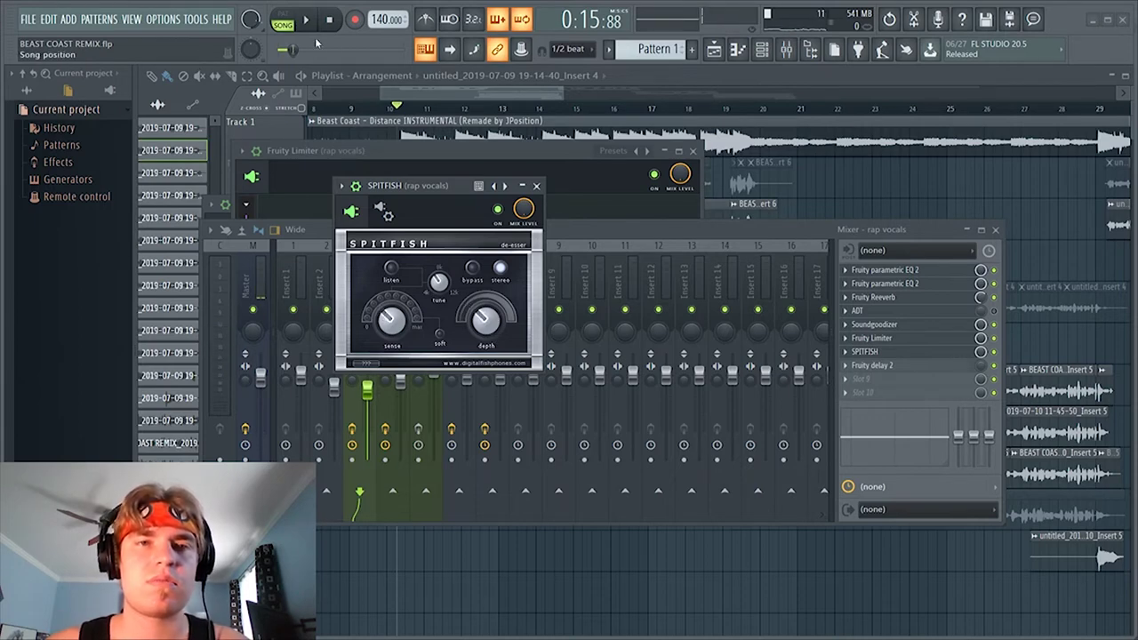
# Play the rap vocals while switching SPITFISH's bypass on and off, and stop playback
pyautogui.press('space')
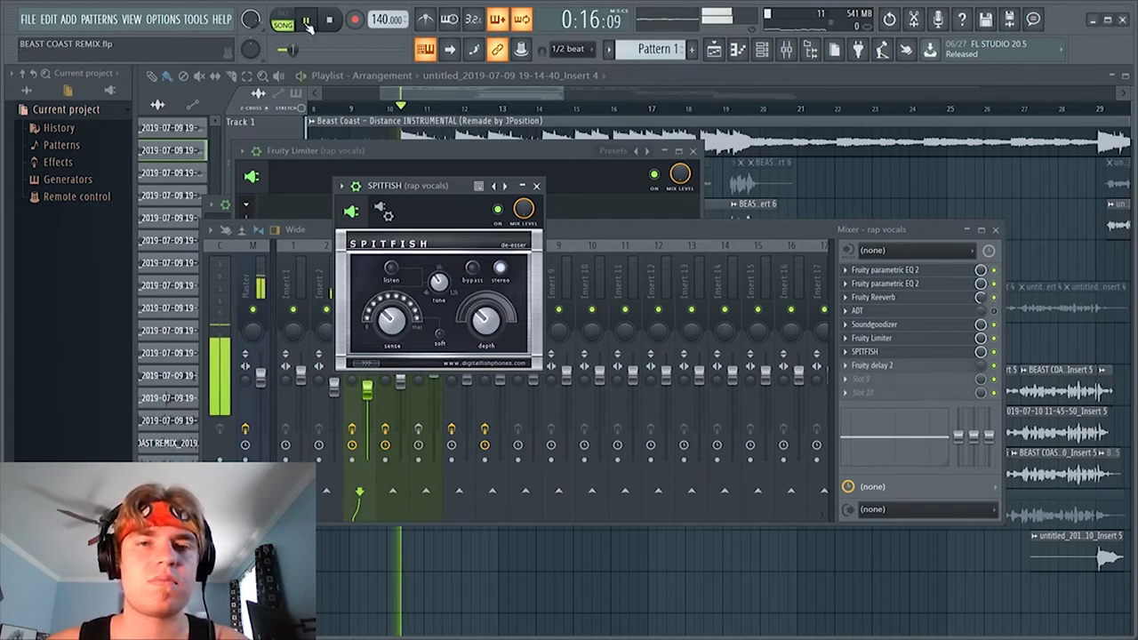
pyautogui.click(473, 267)
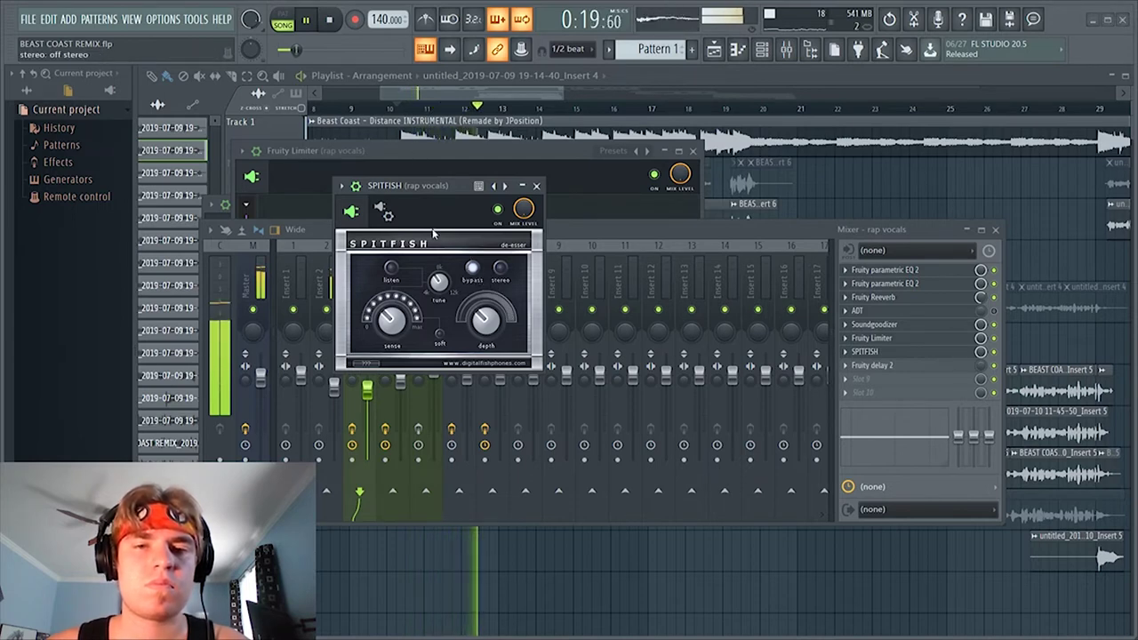
pyautogui.click(472, 267)
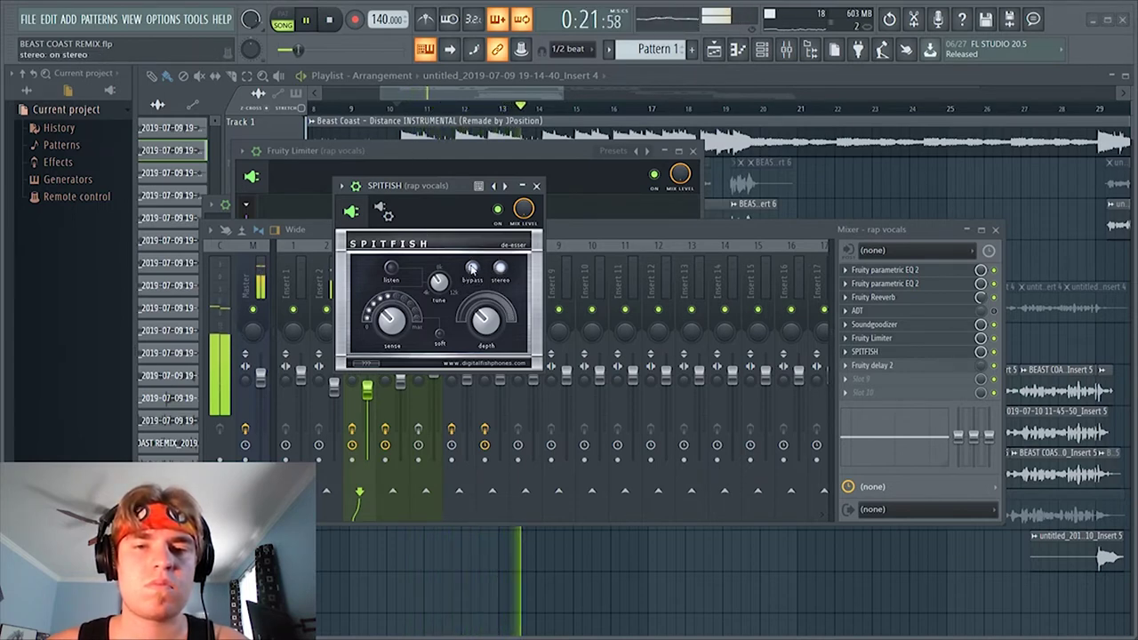
pyautogui.click(330, 20)
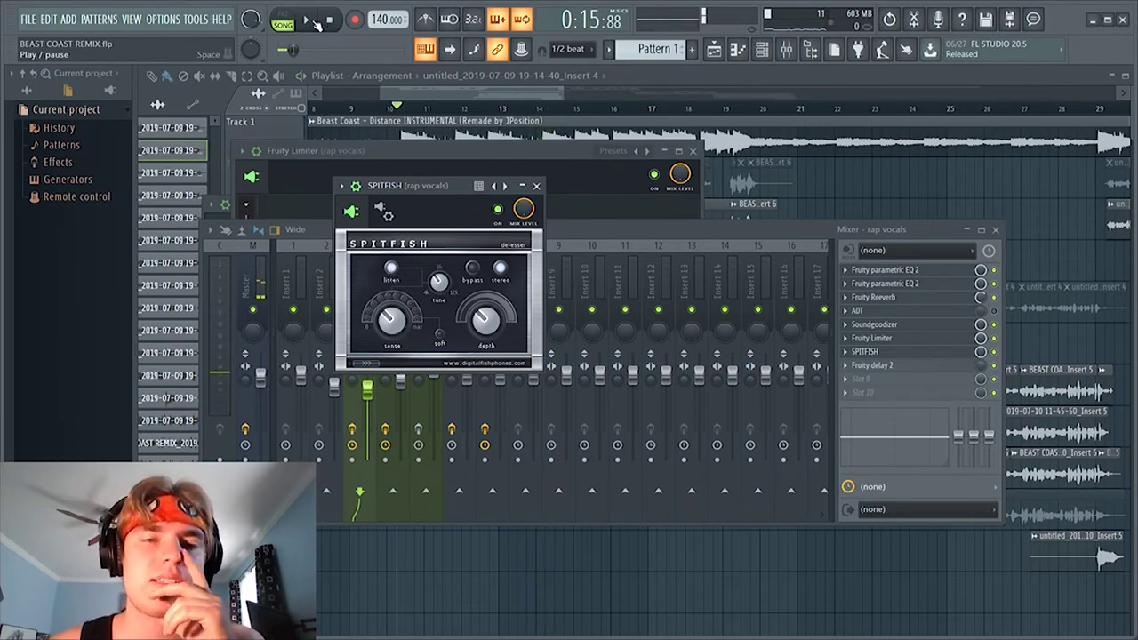
# Play the rap vocals in SPITFISH's listen mode while trying different sense and depth amounts
pyautogui.click(311, 19)
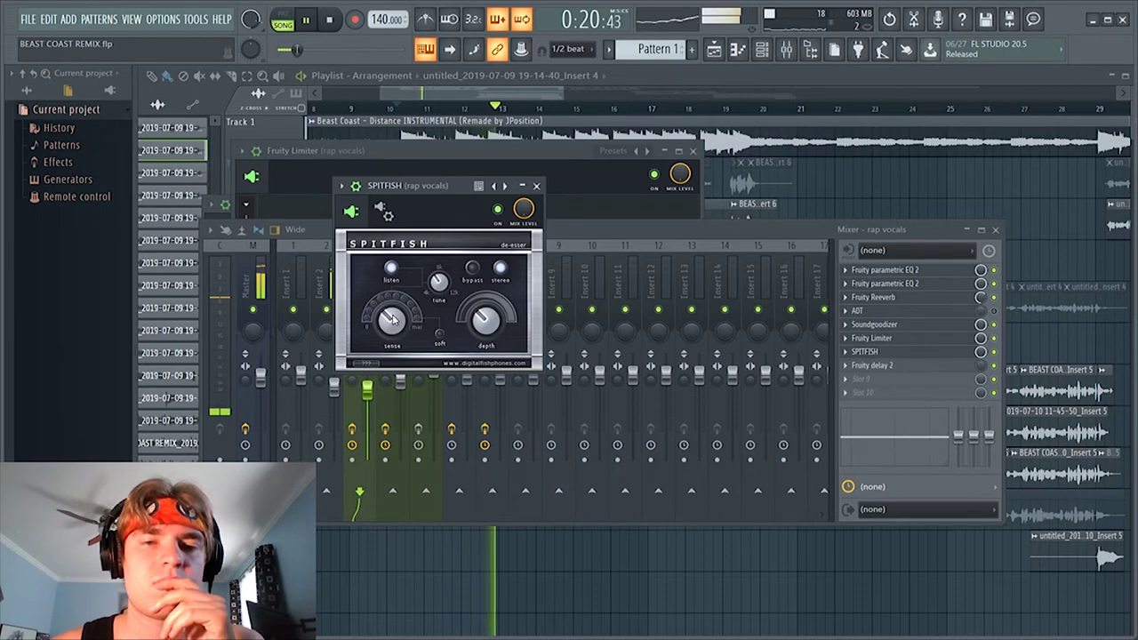
pyautogui.moveTo(394, 321); pyautogui.dragTo(420, 307)
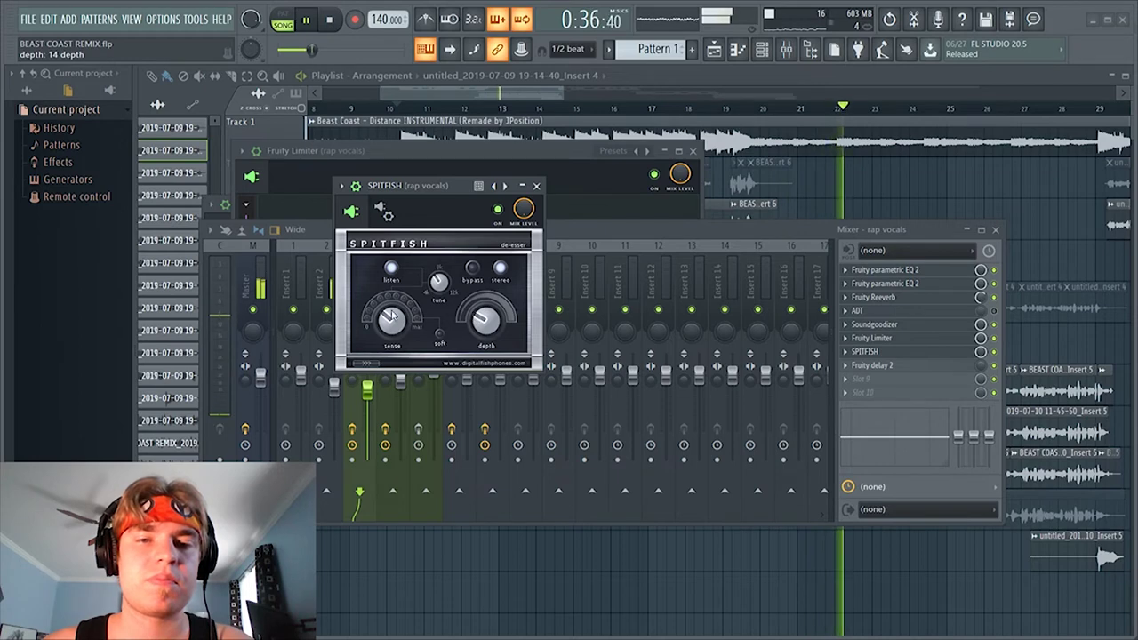
pyautogui.click(329, 19)
# Set SPITFISH's depth and sense to 16 each during playback, turn off listen mode, and stop
pyautogui.click(307, 21)
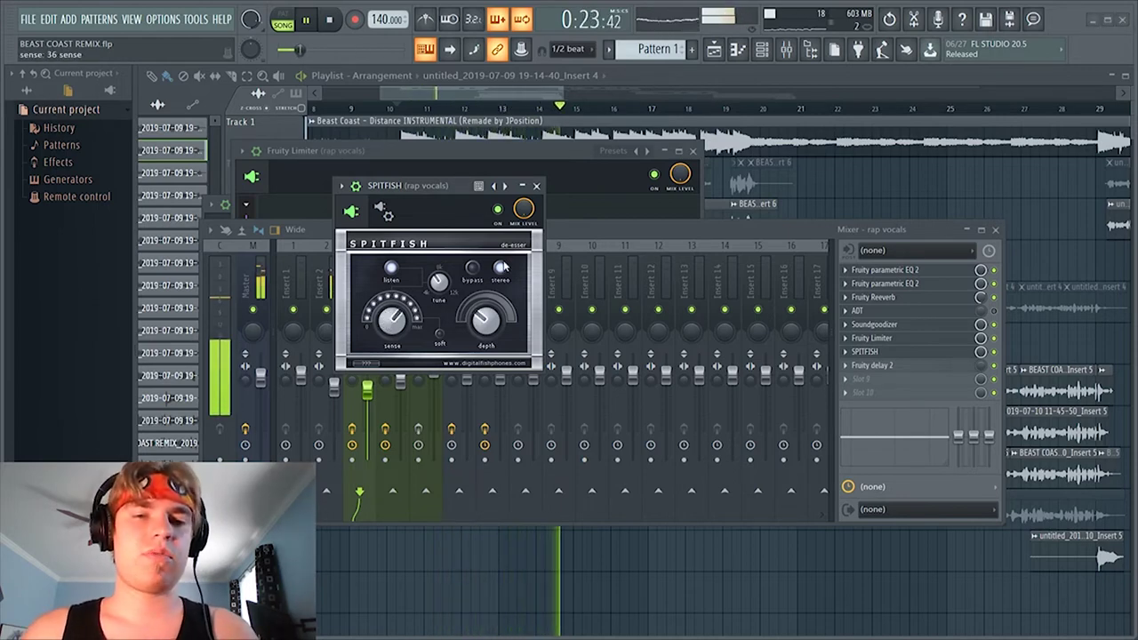
pyautogui.moveTo(497, 319); pyautogui.dragTo(497, 343)
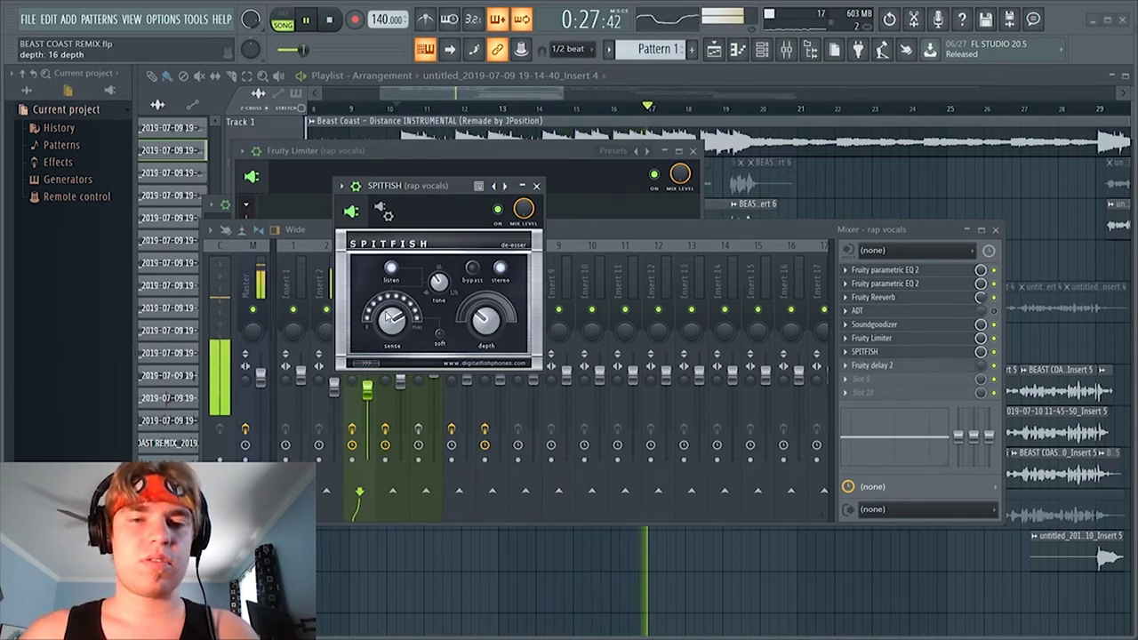
pyautogui.moveTo(388, 315); pyautogui.dragTo(389, 334)
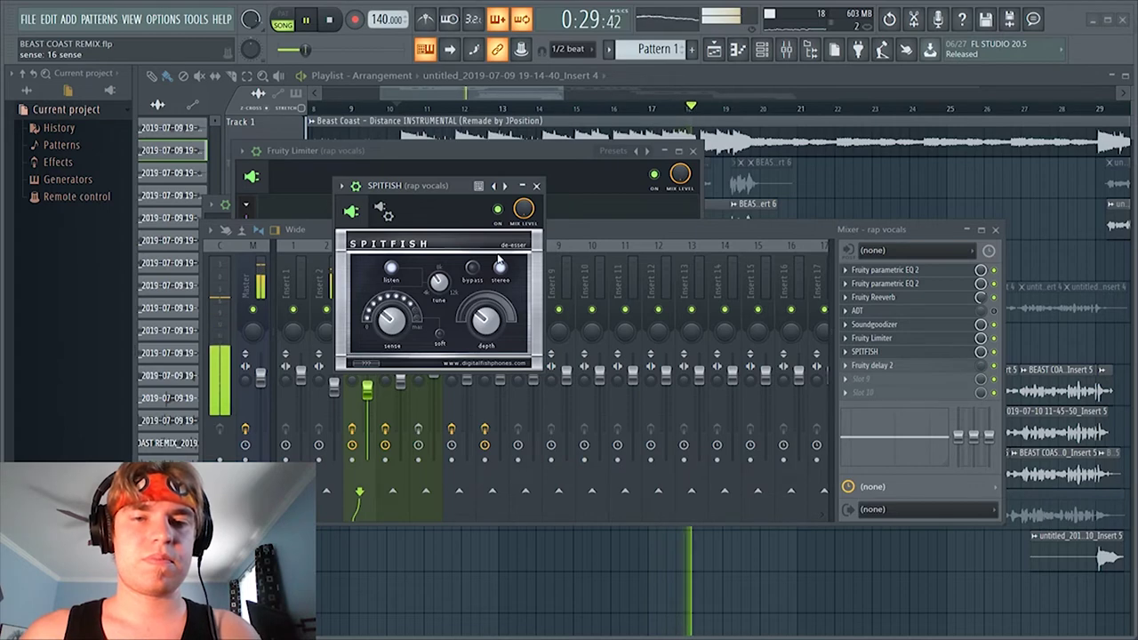
pyautogui.click(392, 268)
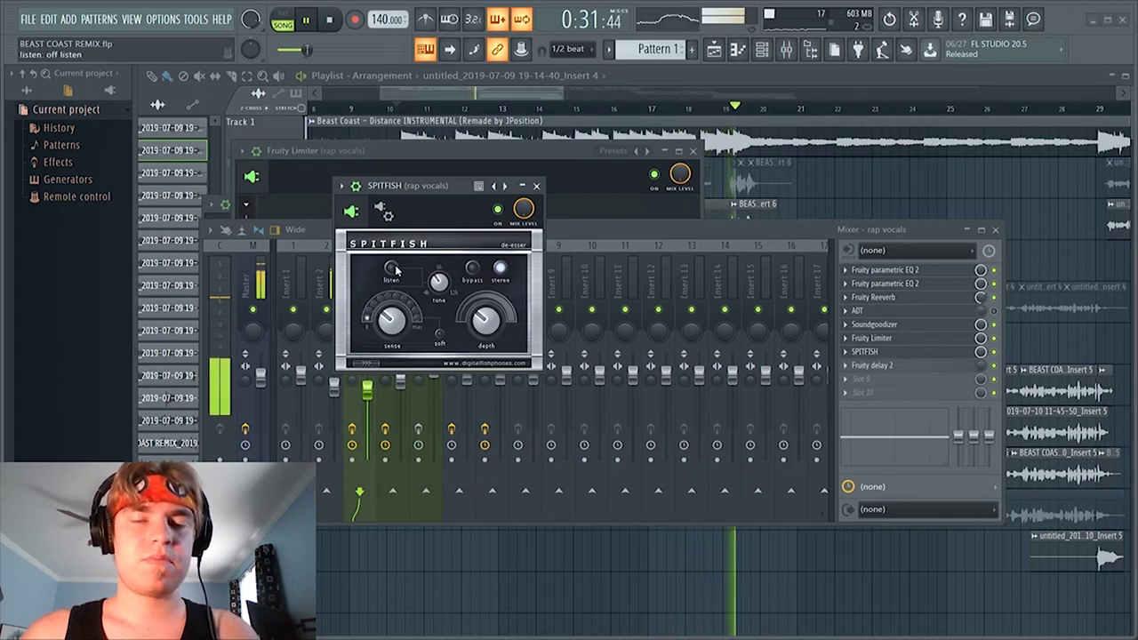
pyautogui.click(329, 19)
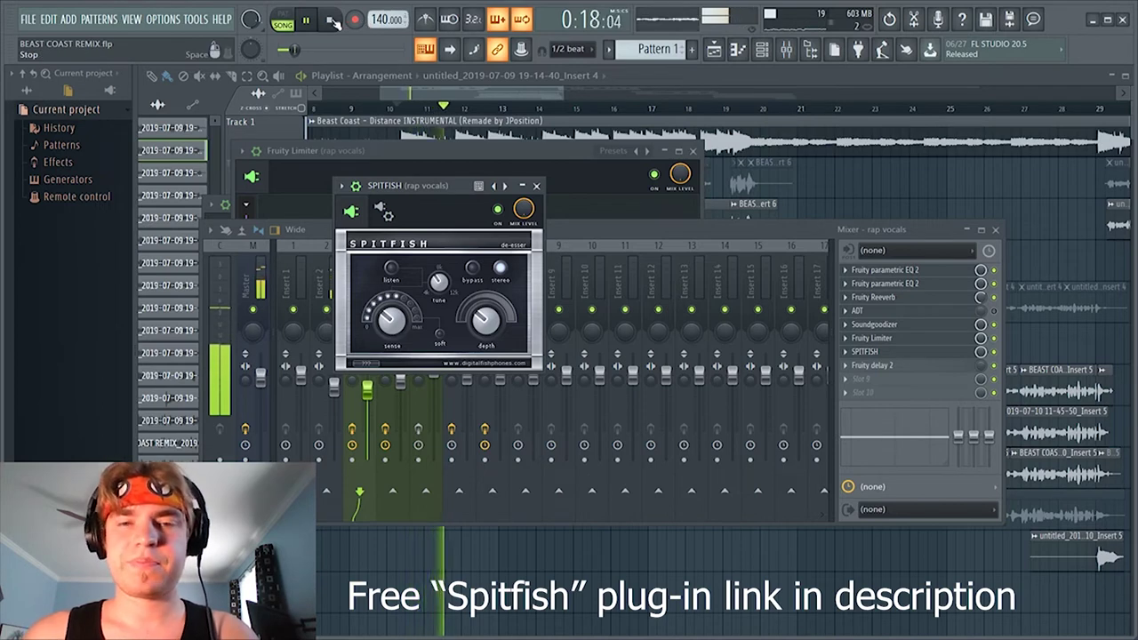
# Replay the de-essed rap vocals from the start marker at a higher listening volume
pyautogui.click(331, 20)
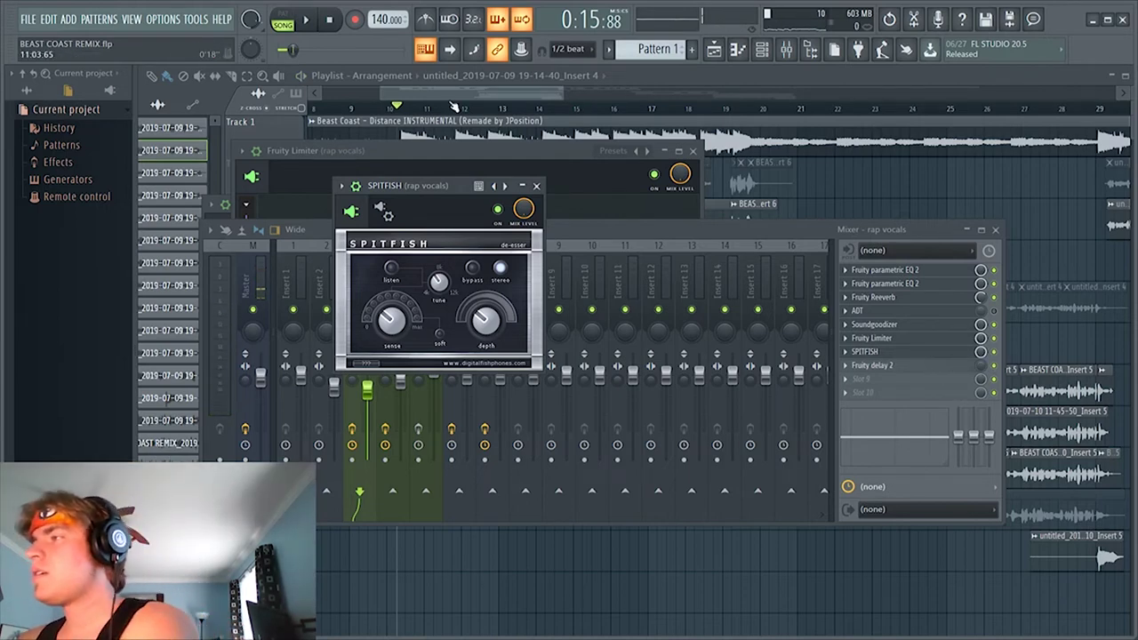
pyautogui.press('space')
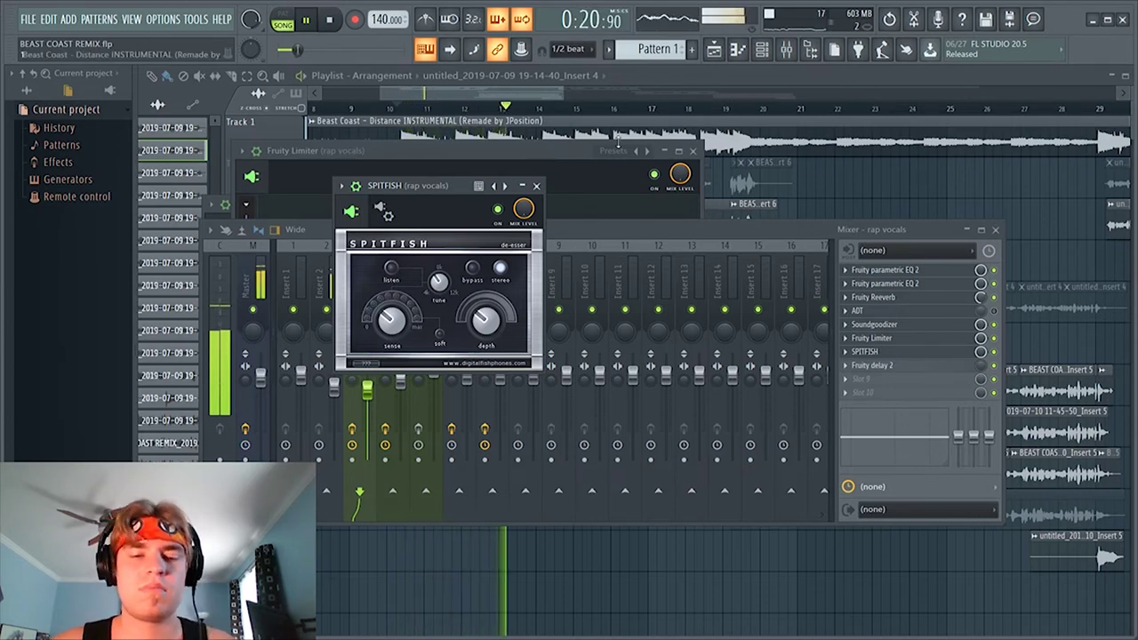
pyautogui.press('XF86AudioRaiseVolume')
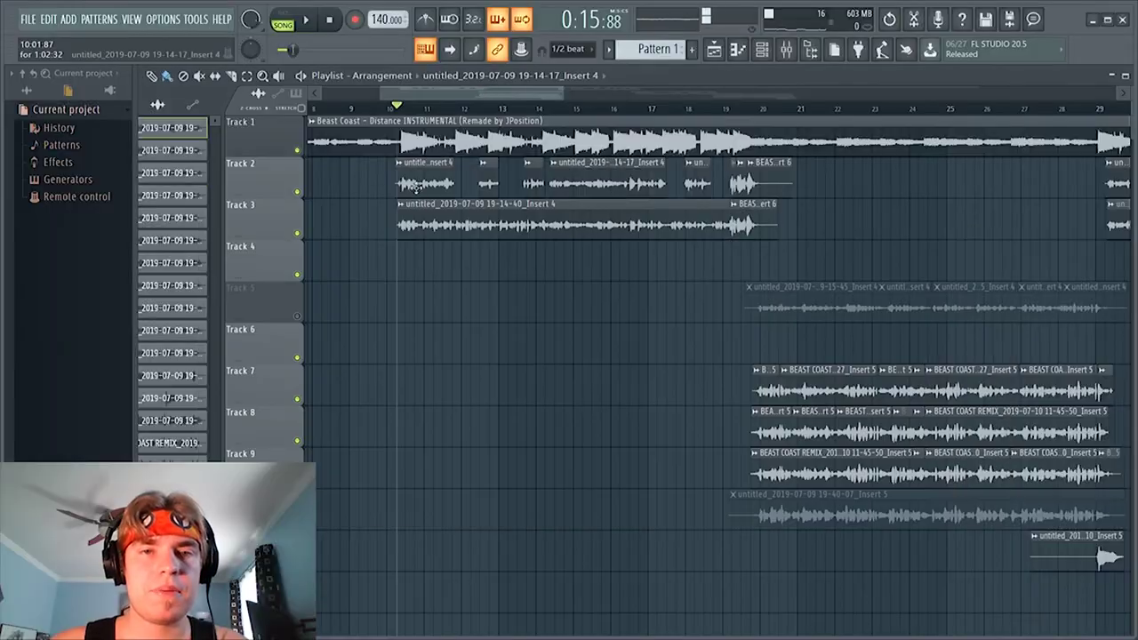
# Open the channel settings of the first vocal clip on Track 2 and show its hook1 mixer track
pyautogui.doubleClick(414, 184)
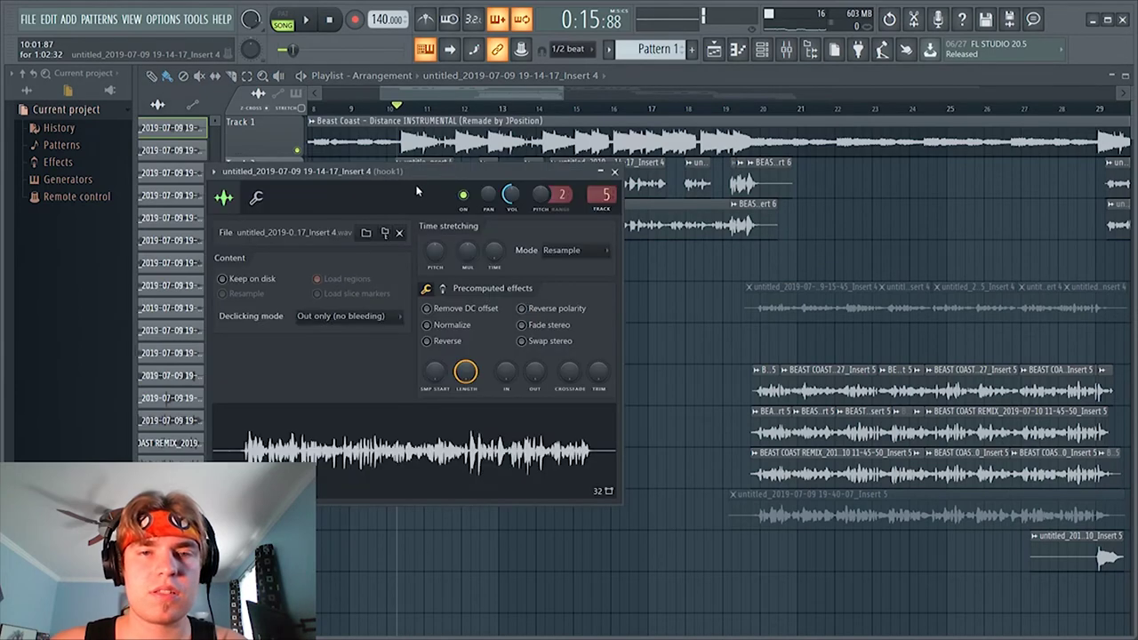
pyautogui.click(785, 49)
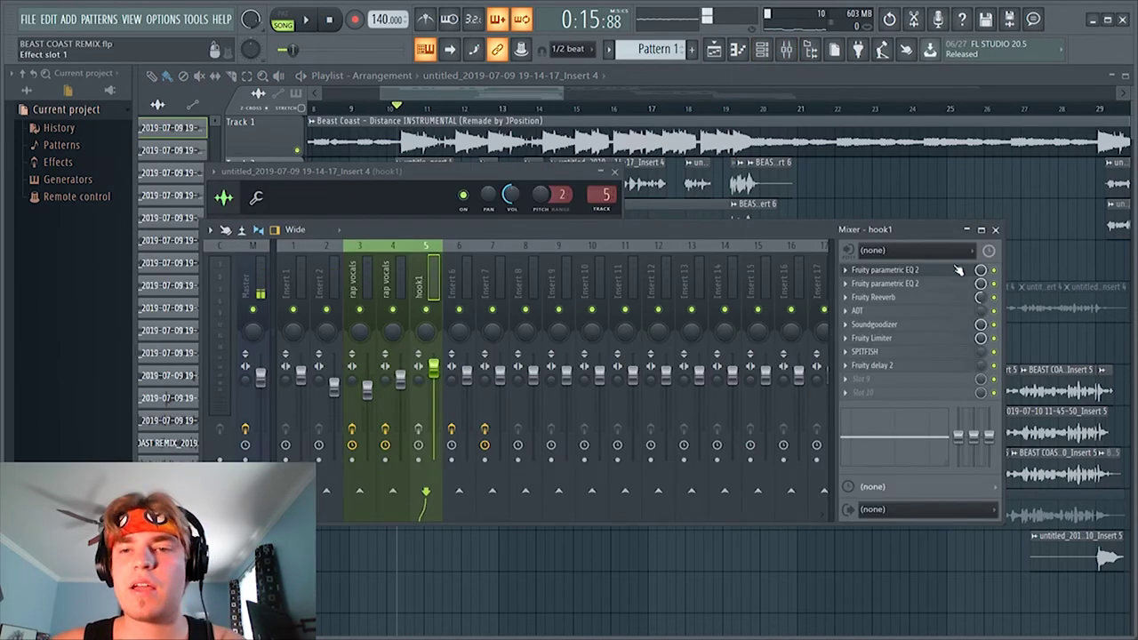
# Save the first rap vocals mixer track's state as a preset named Vocals 2019
pyautogui.click(364, 279)
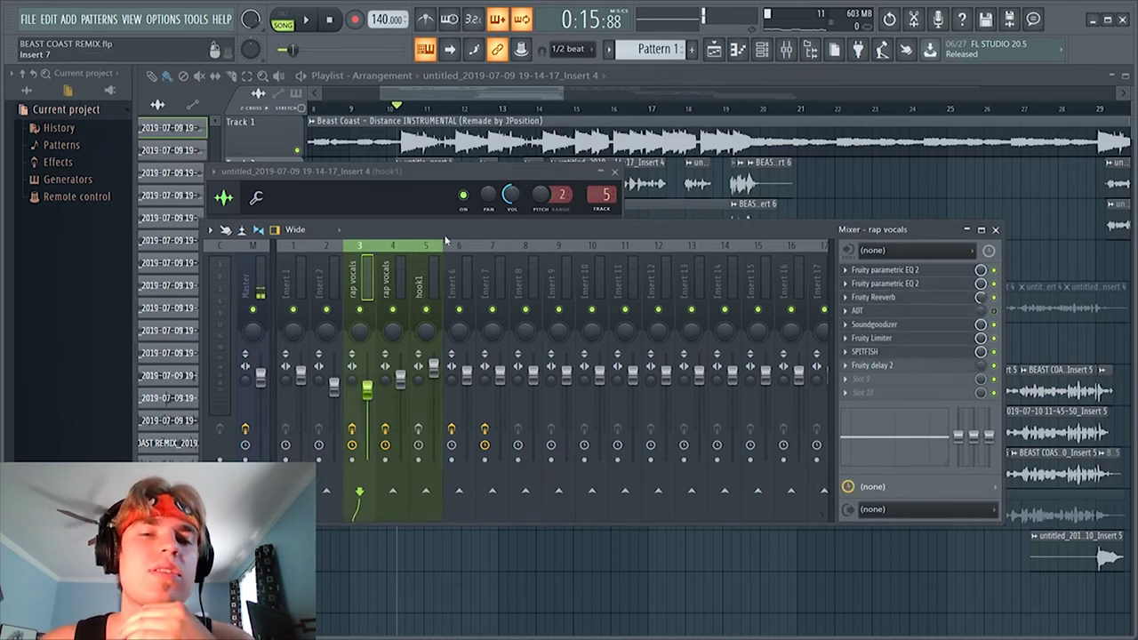
pyautogui.rightClick(369, 280)
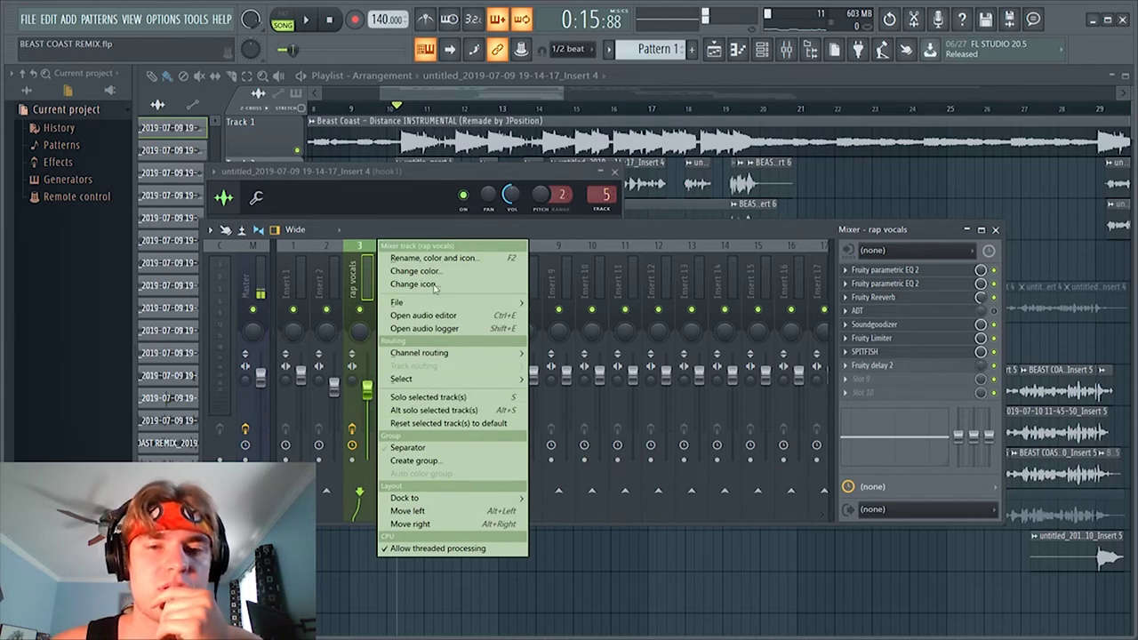
pyautogui.moveTo(397, 303)
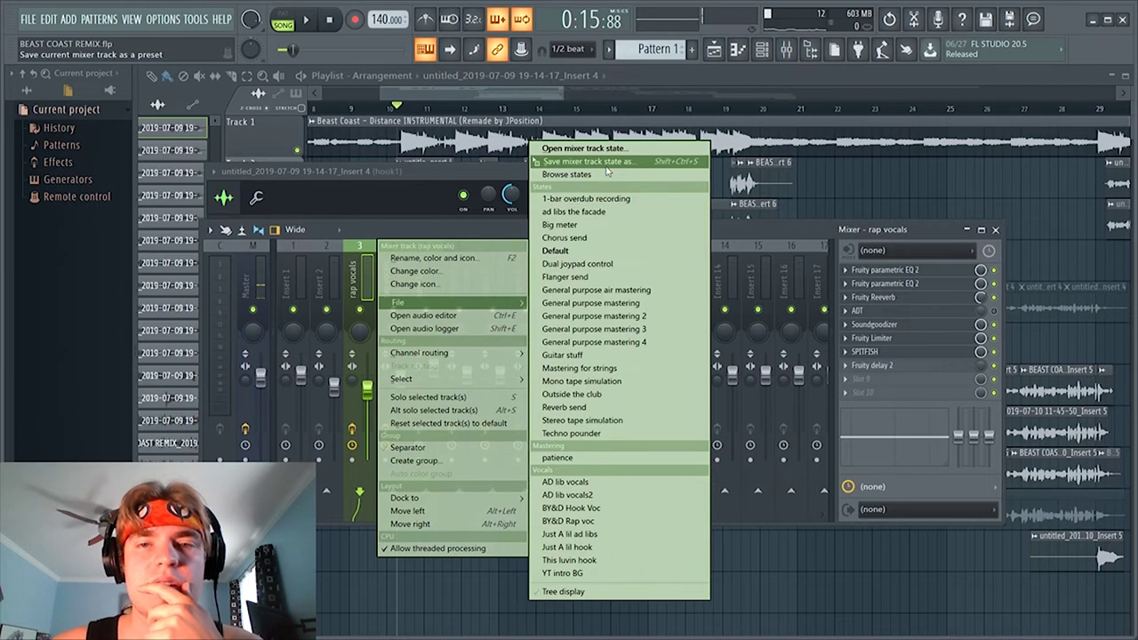
pyautogui.click(607, 162)
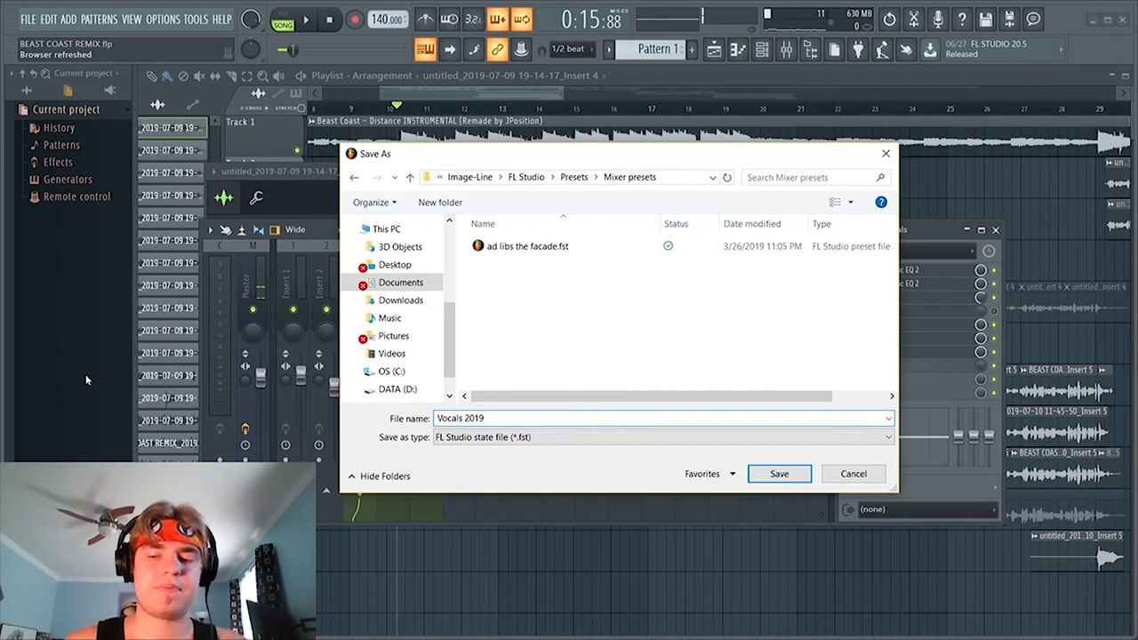
pyautogui.press('Return')
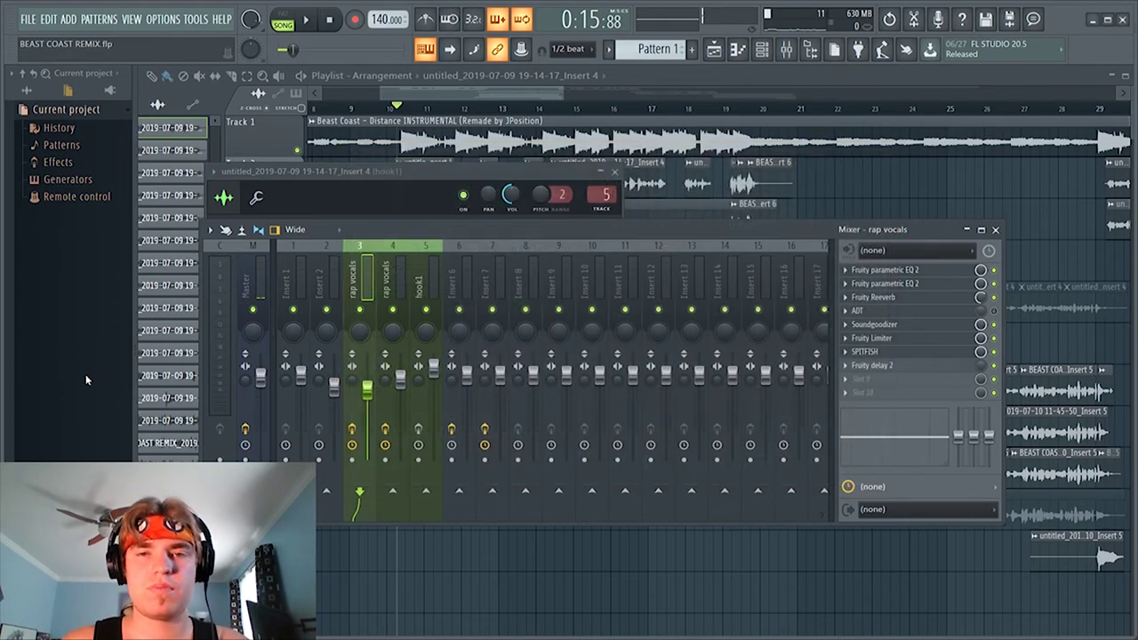
# Load the saved Vocals 2019.fst mixer track state onto the rap vocals track
pyautogui.rightClick(374, 270)
pyautogui.moveTo(444, 302)
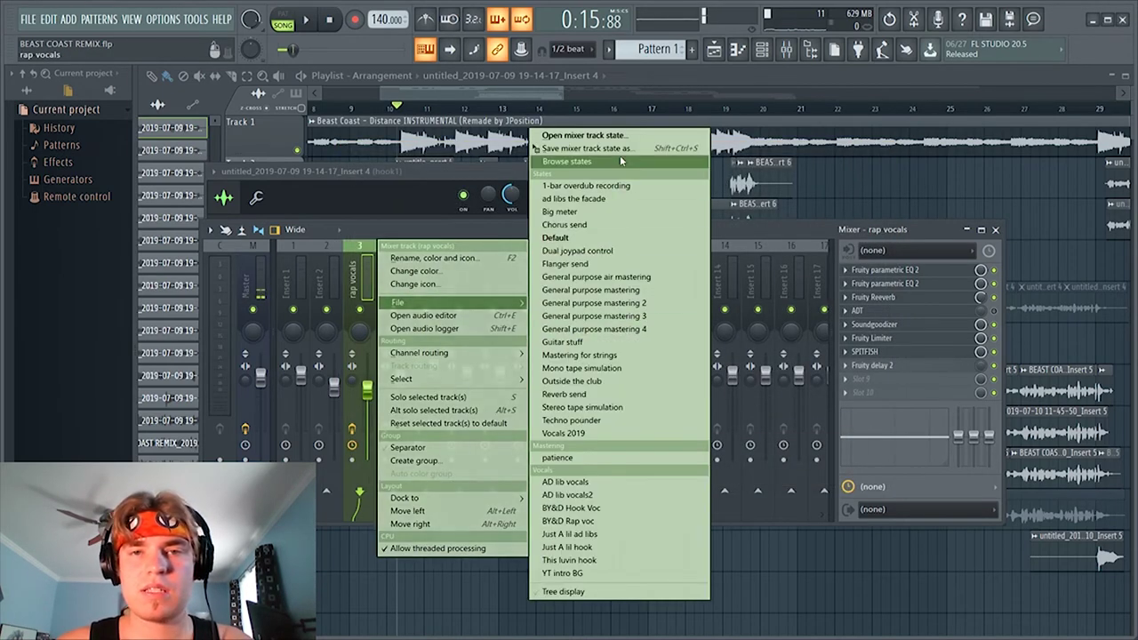
pyautogui.click(613, 135)
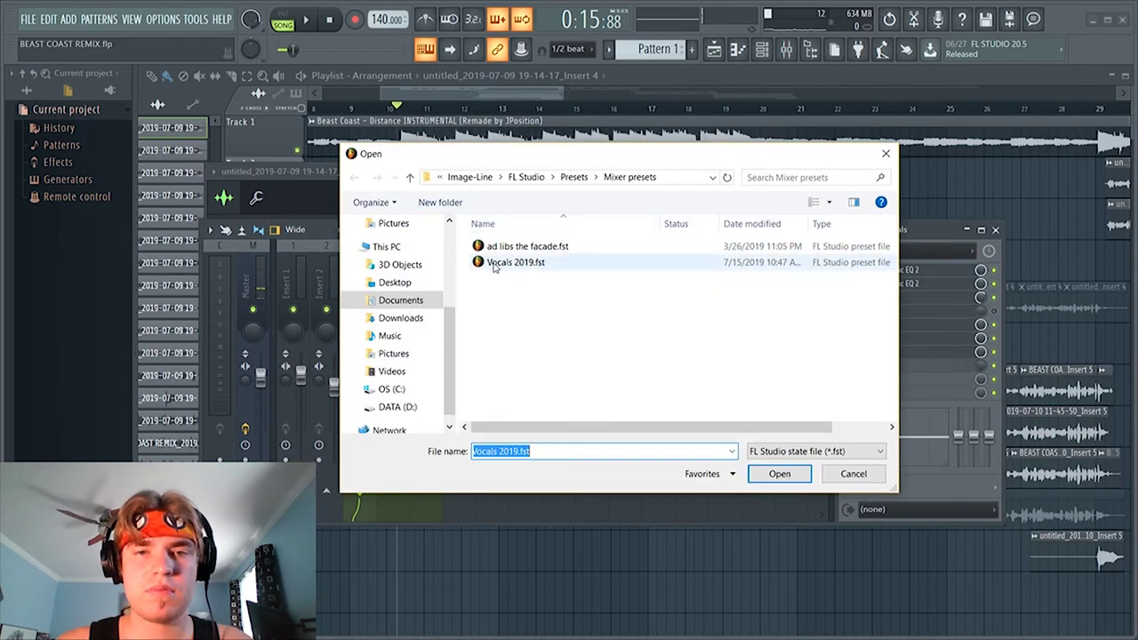
pyautogui.doubleClick(532, 263)
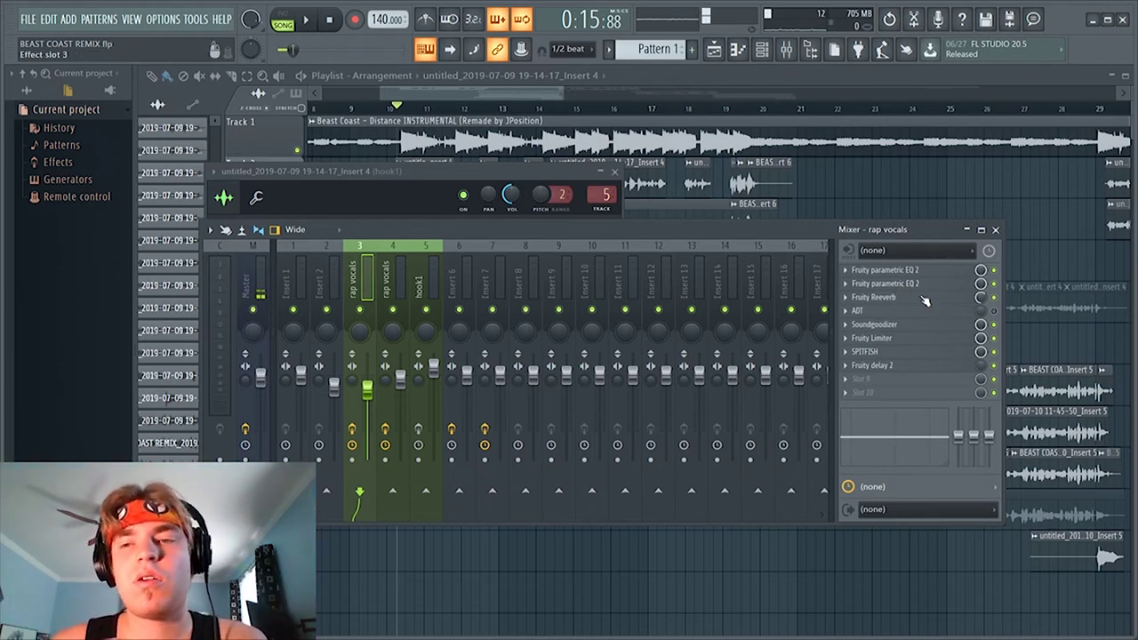
# Open both Fruity parametric EQ 2 effects and Fruity Reeverb on the hook1 track to review their settings
pyautogui.moveTo(730, 236)
pyautogui.mouseDown()
pyautogui.moveTo(687, 226)
pyautogui.moveTo(765, 230)
pyautogui.moveTo(760, 281)
pyautogui.moveTo(725, 236)
pyautogui.mouseUp()
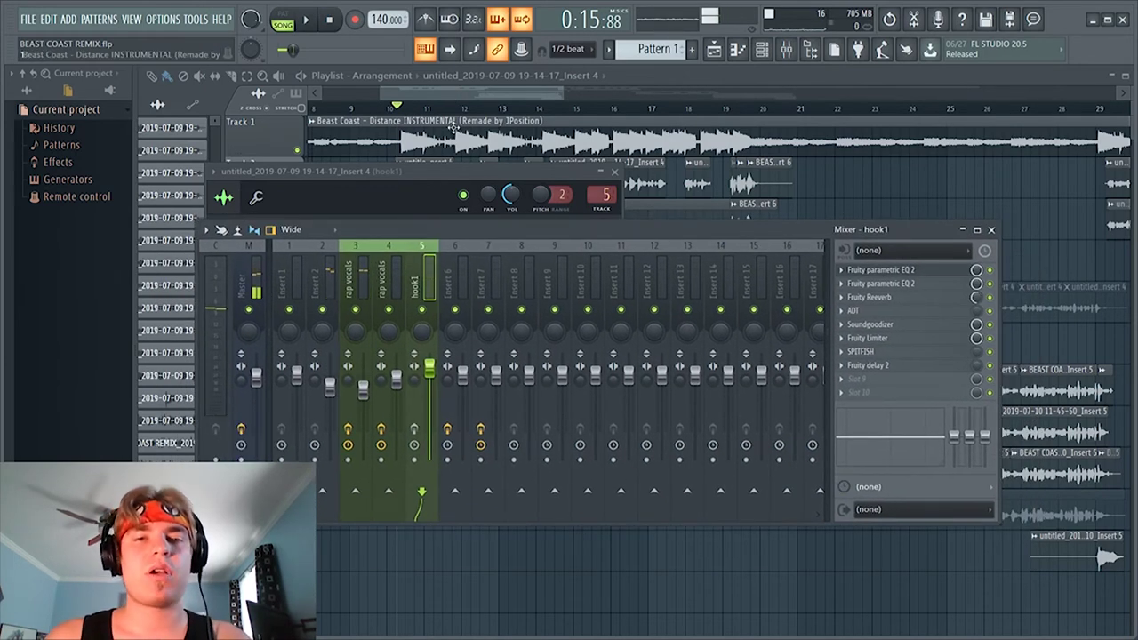
pyautogui.click(938, 274)
pyautogui.click(923, 285)
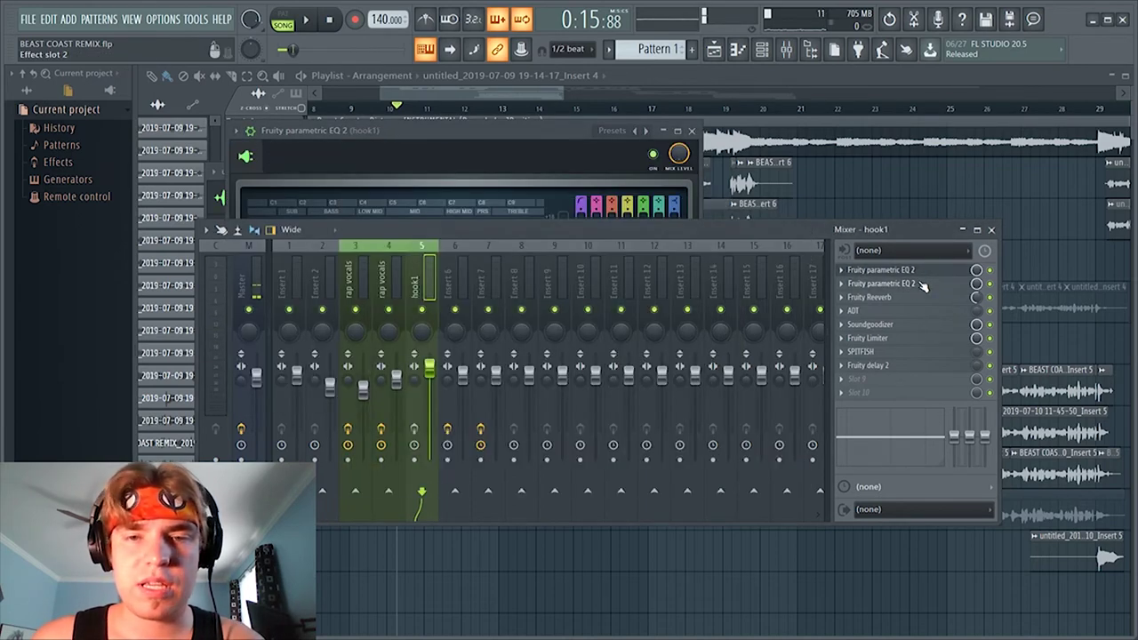
pyautogui.click(916, 302)
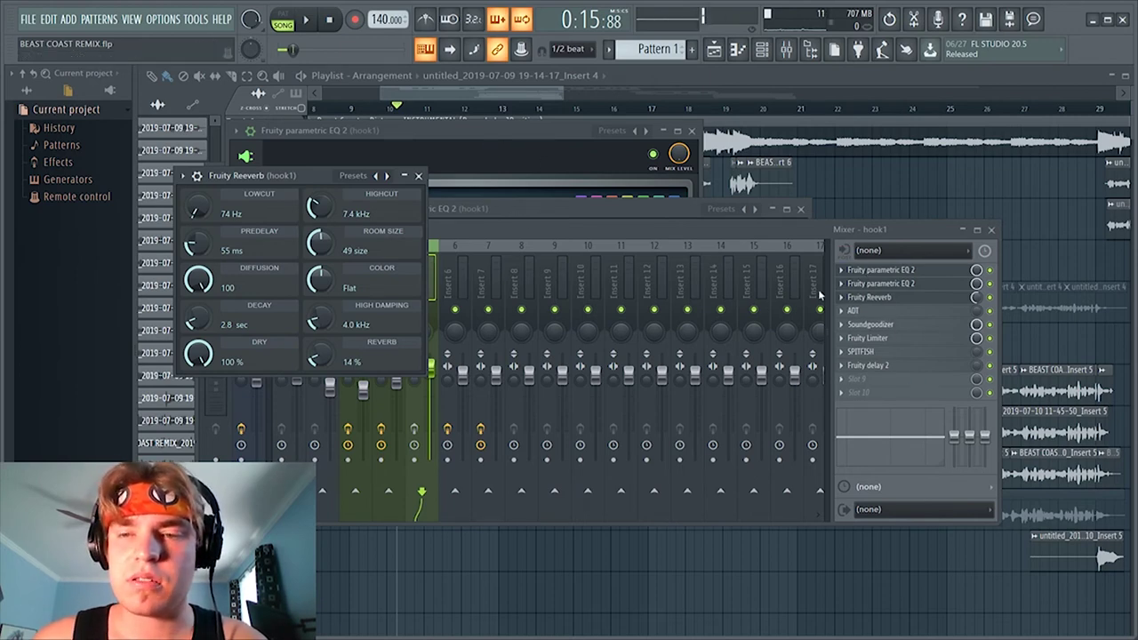
# Return to the playlist and play the arrangement to hear the processed vocals with the instrumental
pyautogui.click(437, 95)
pyautogui.press('space')
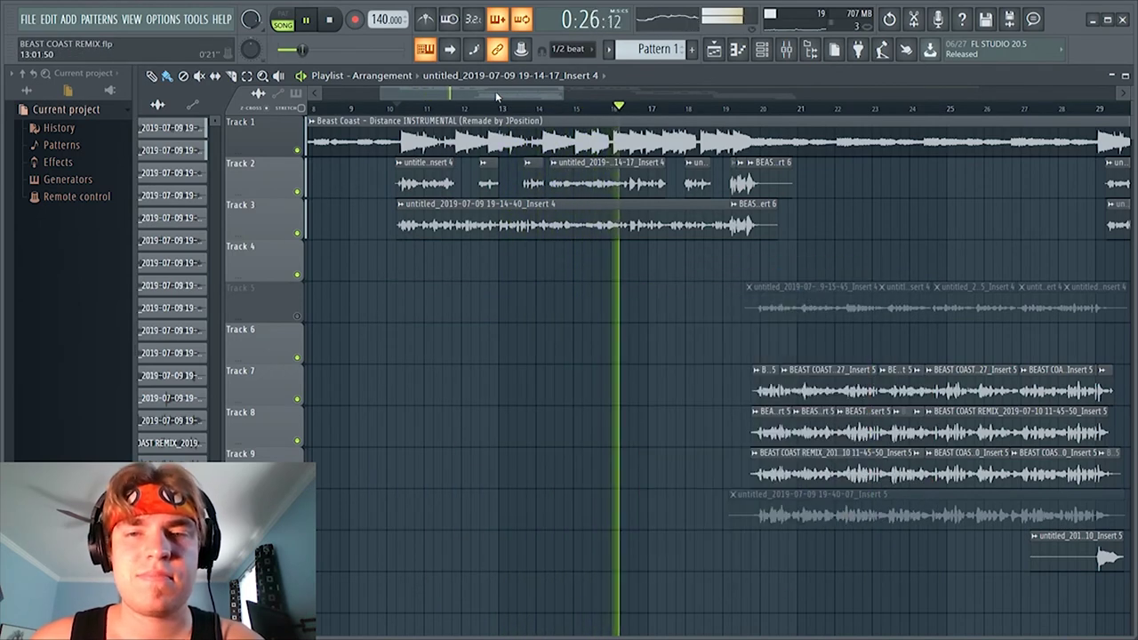
pyautogui.press('space')
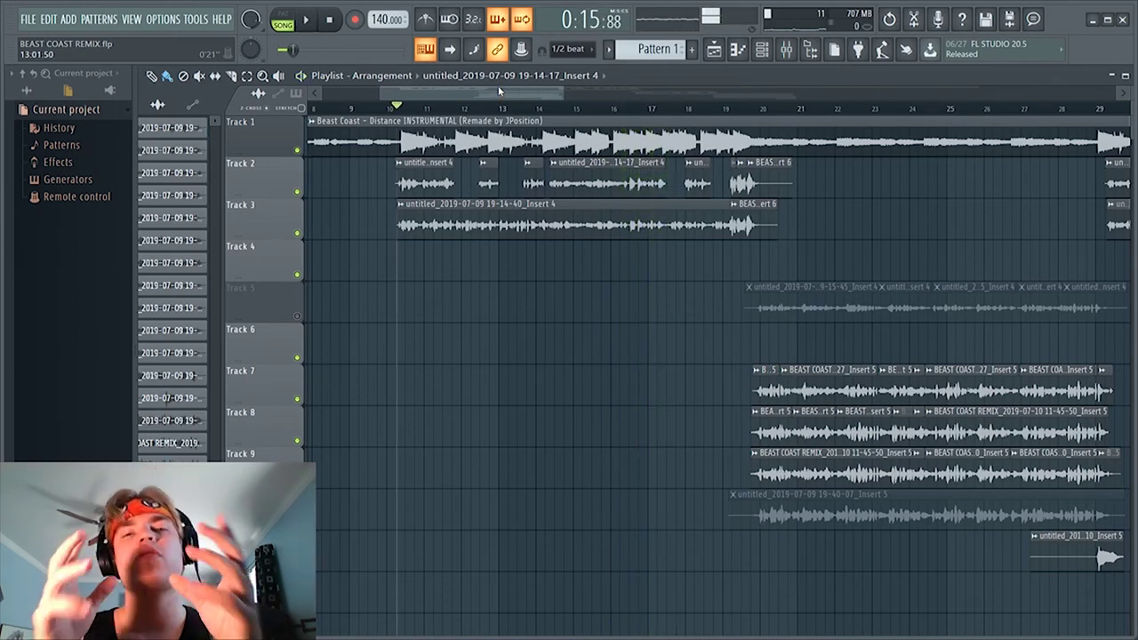